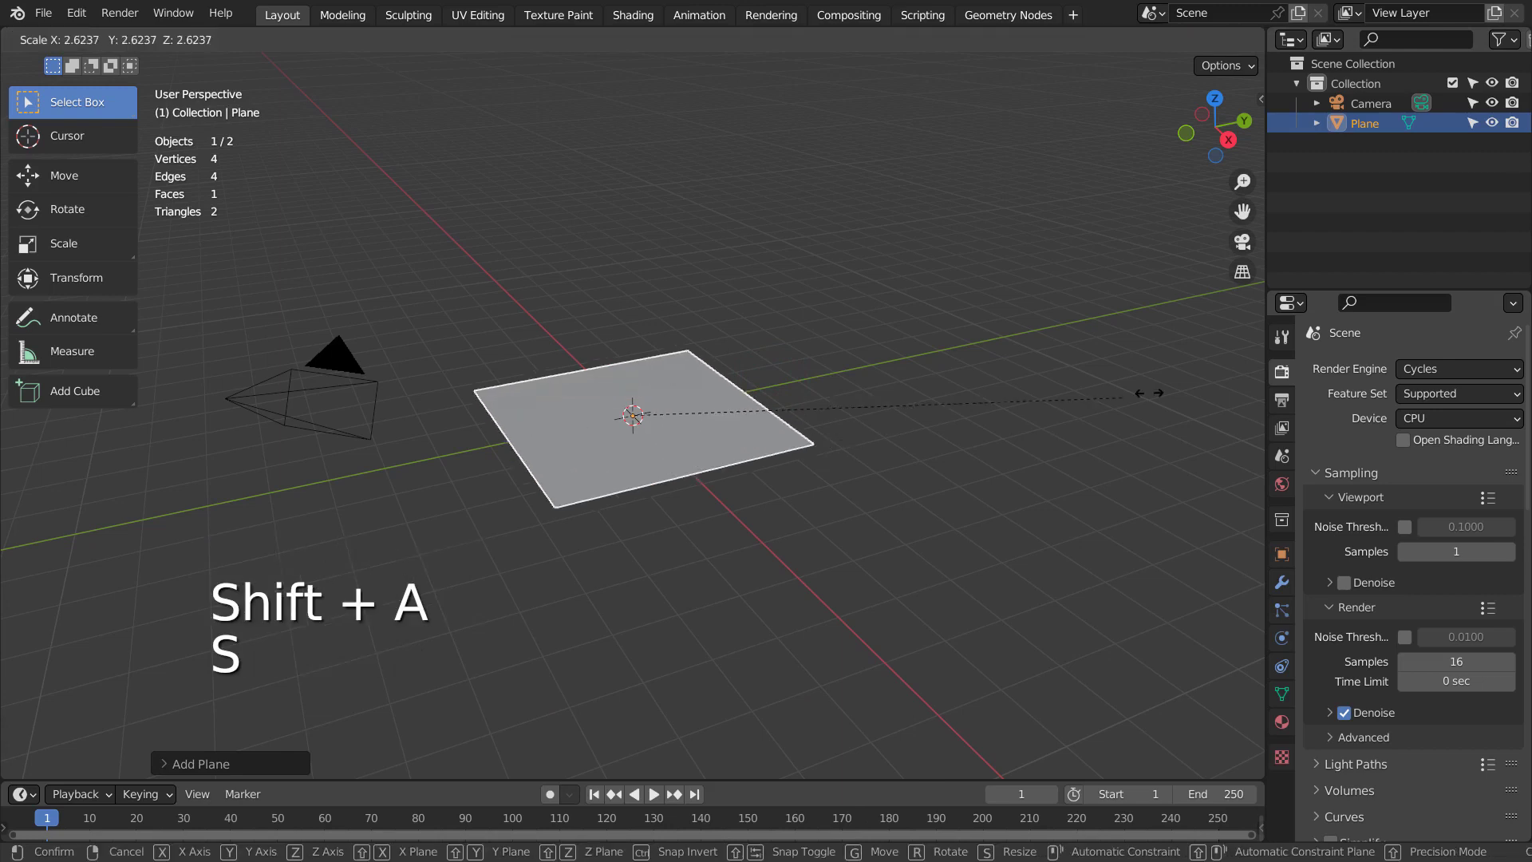
Step: Enlarge the ground plane and add a UV sphere lifted onto it along Z
left_click(651, 223)
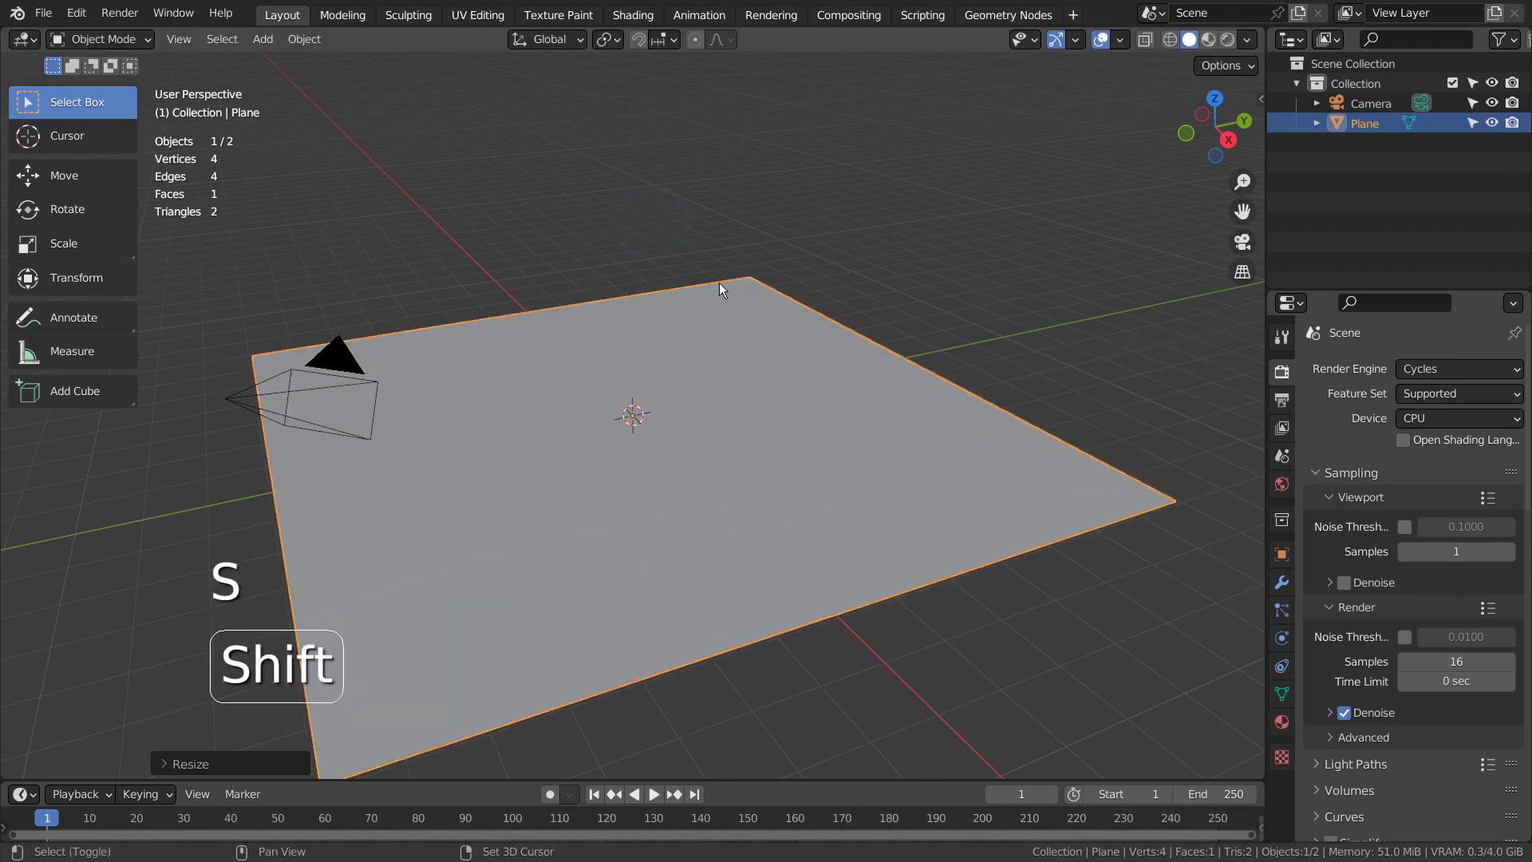
key("shift+a")
left_click(840, 341)
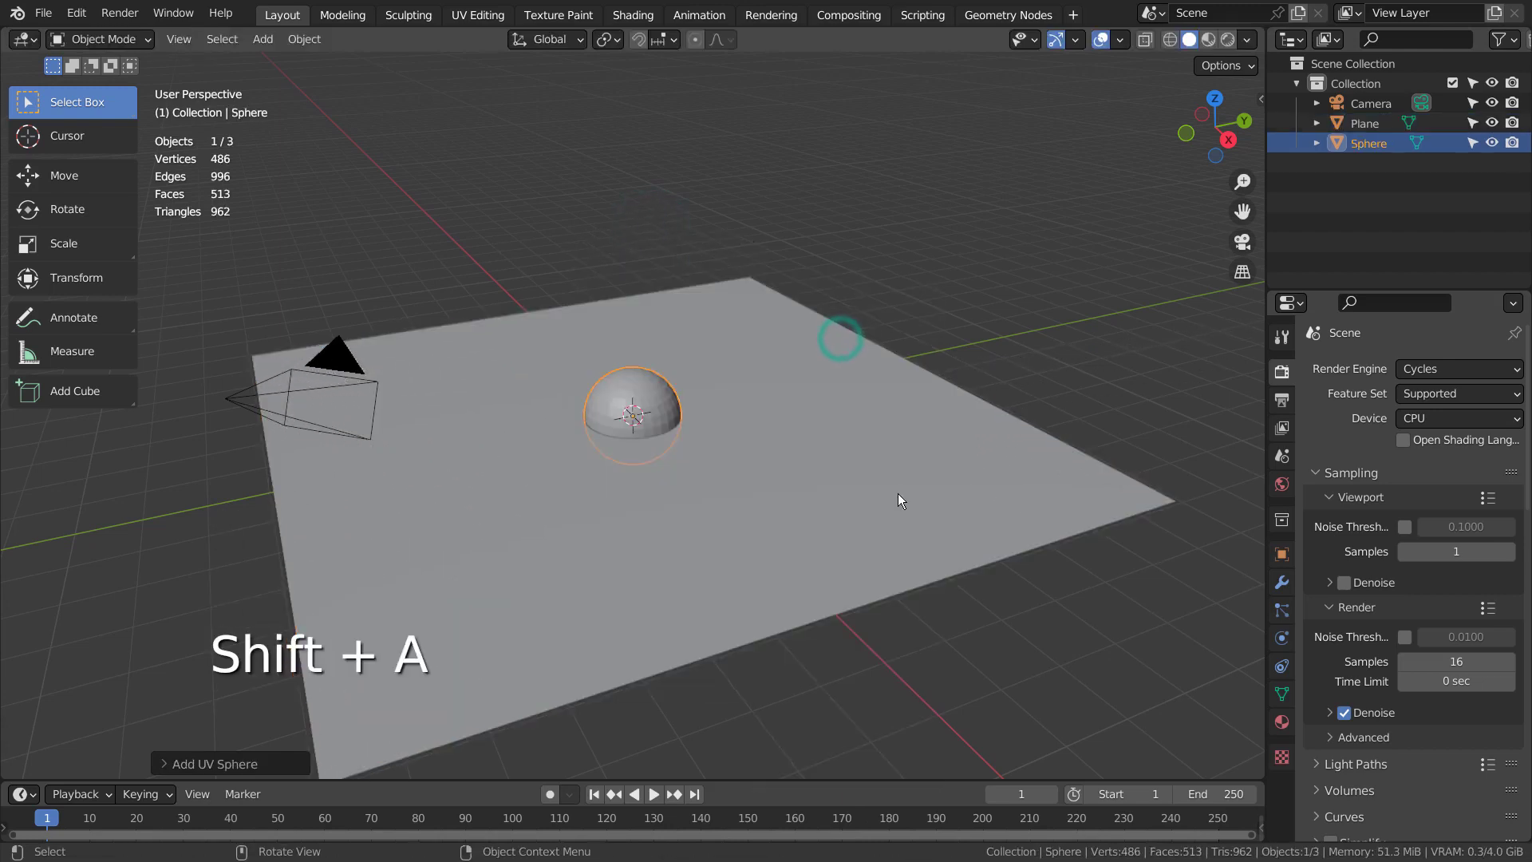
type("g")
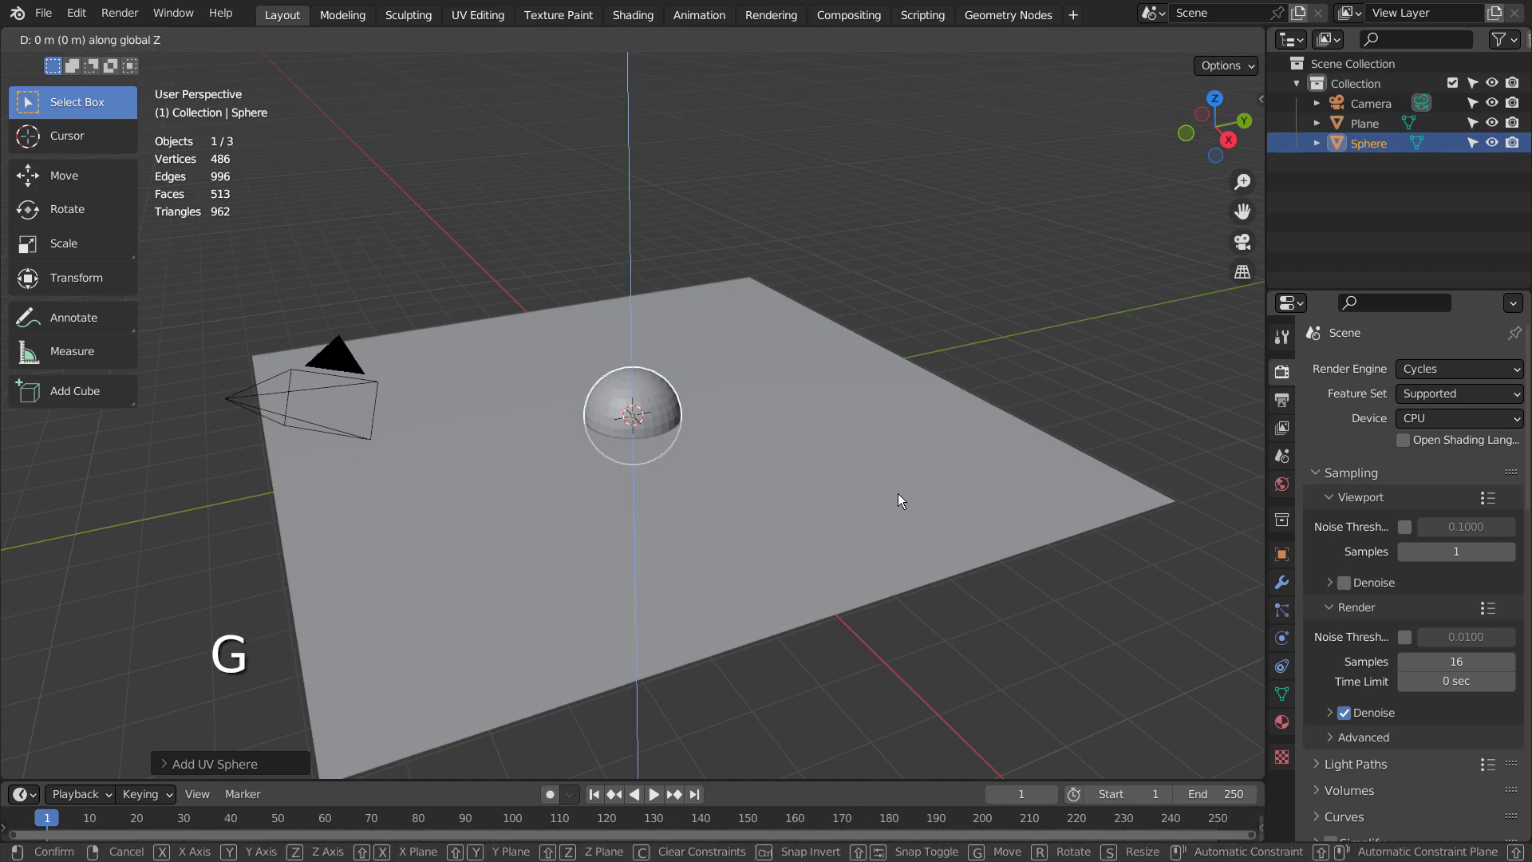
type("z1")
left_click(898, 493)
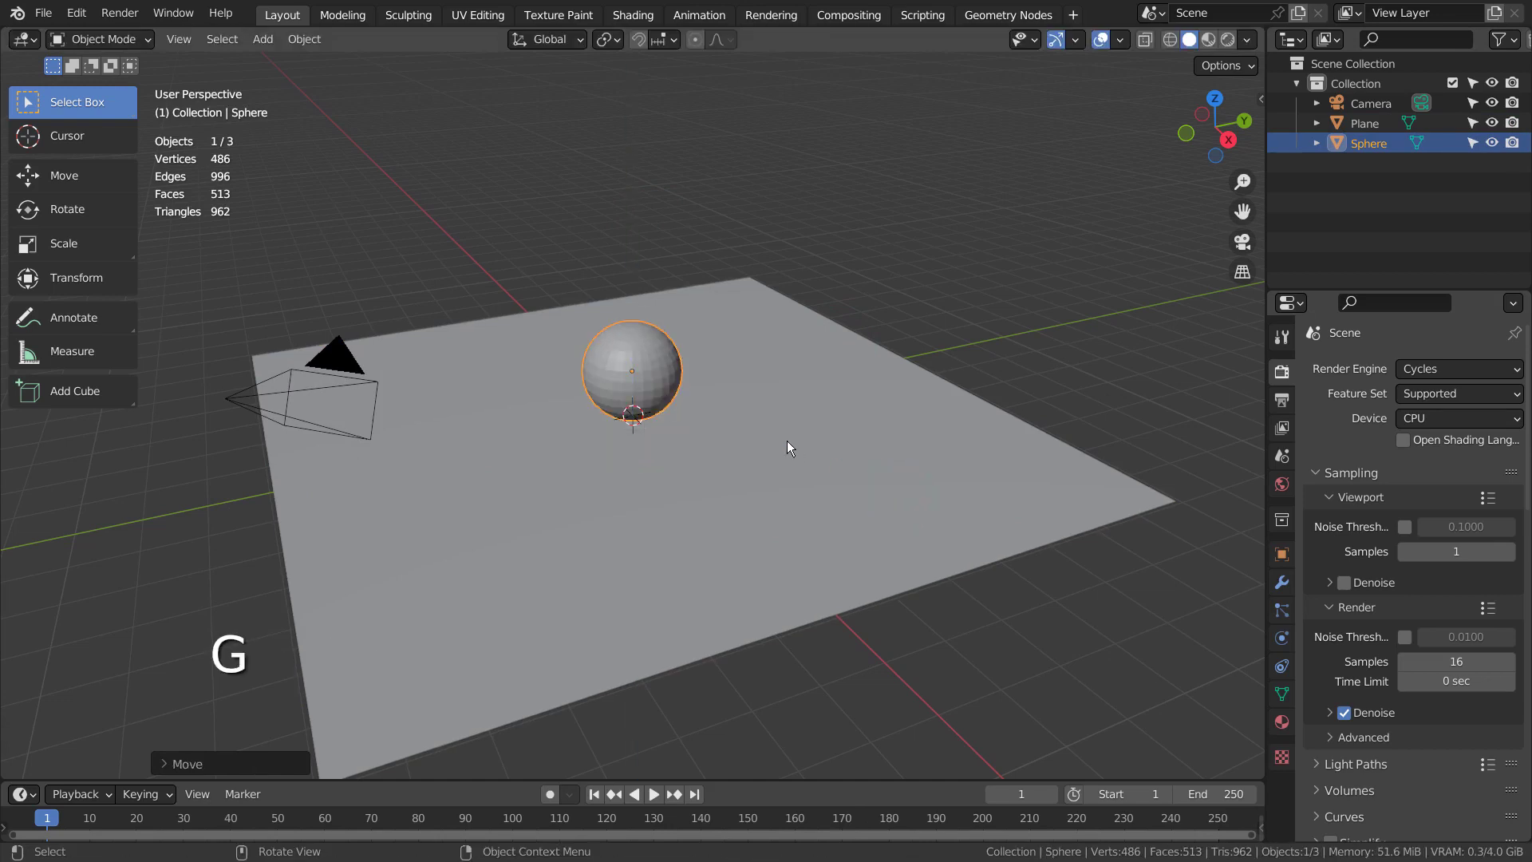
Step: Give the sphere a level-3 subdivision and smooth shading
key("ctrl+3")
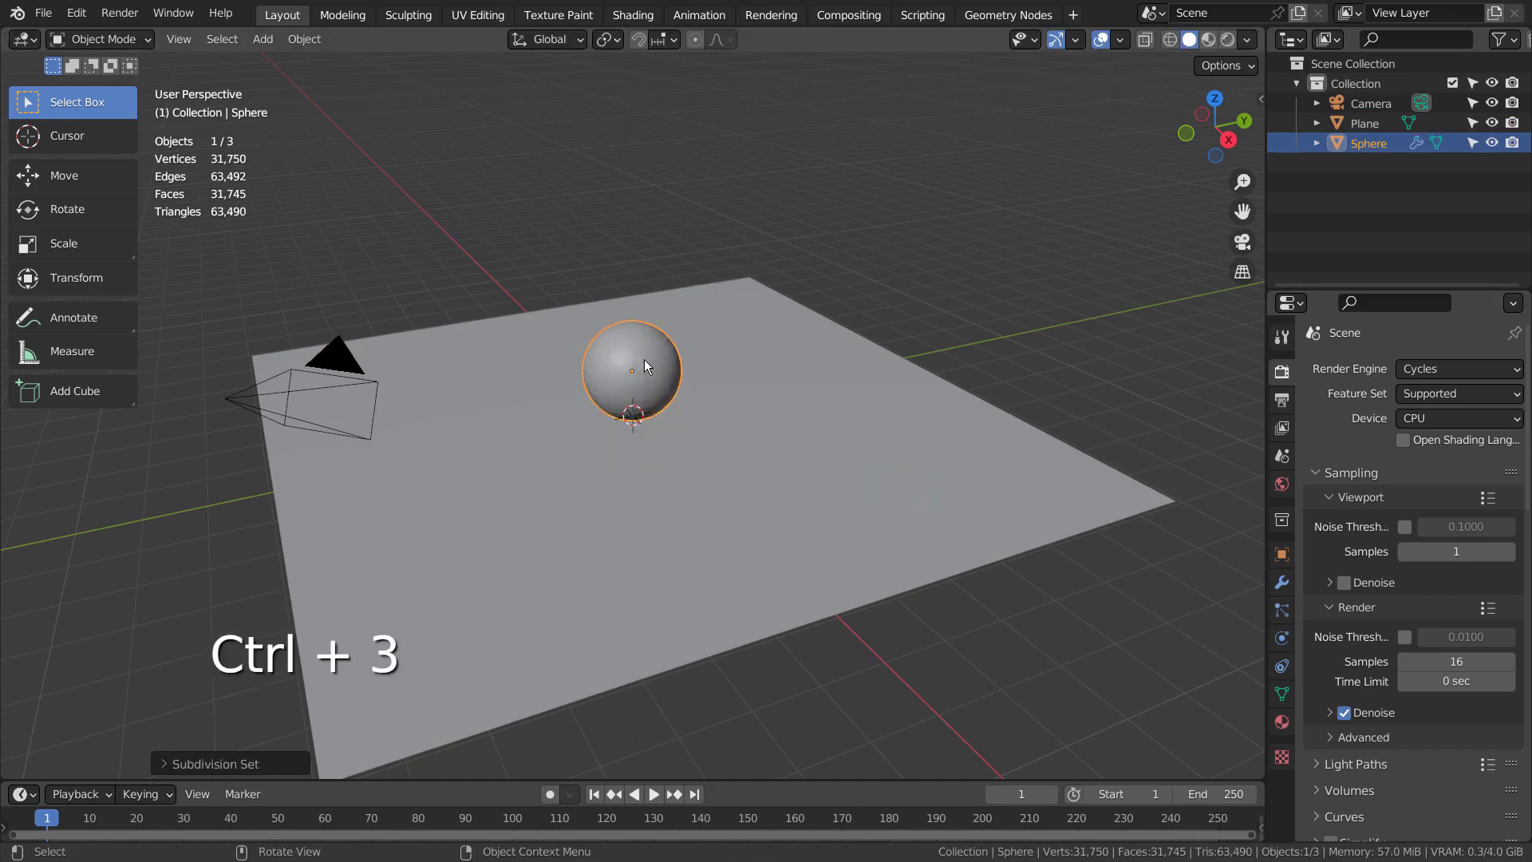
right_click(647, 366)
left_click(647, 363)
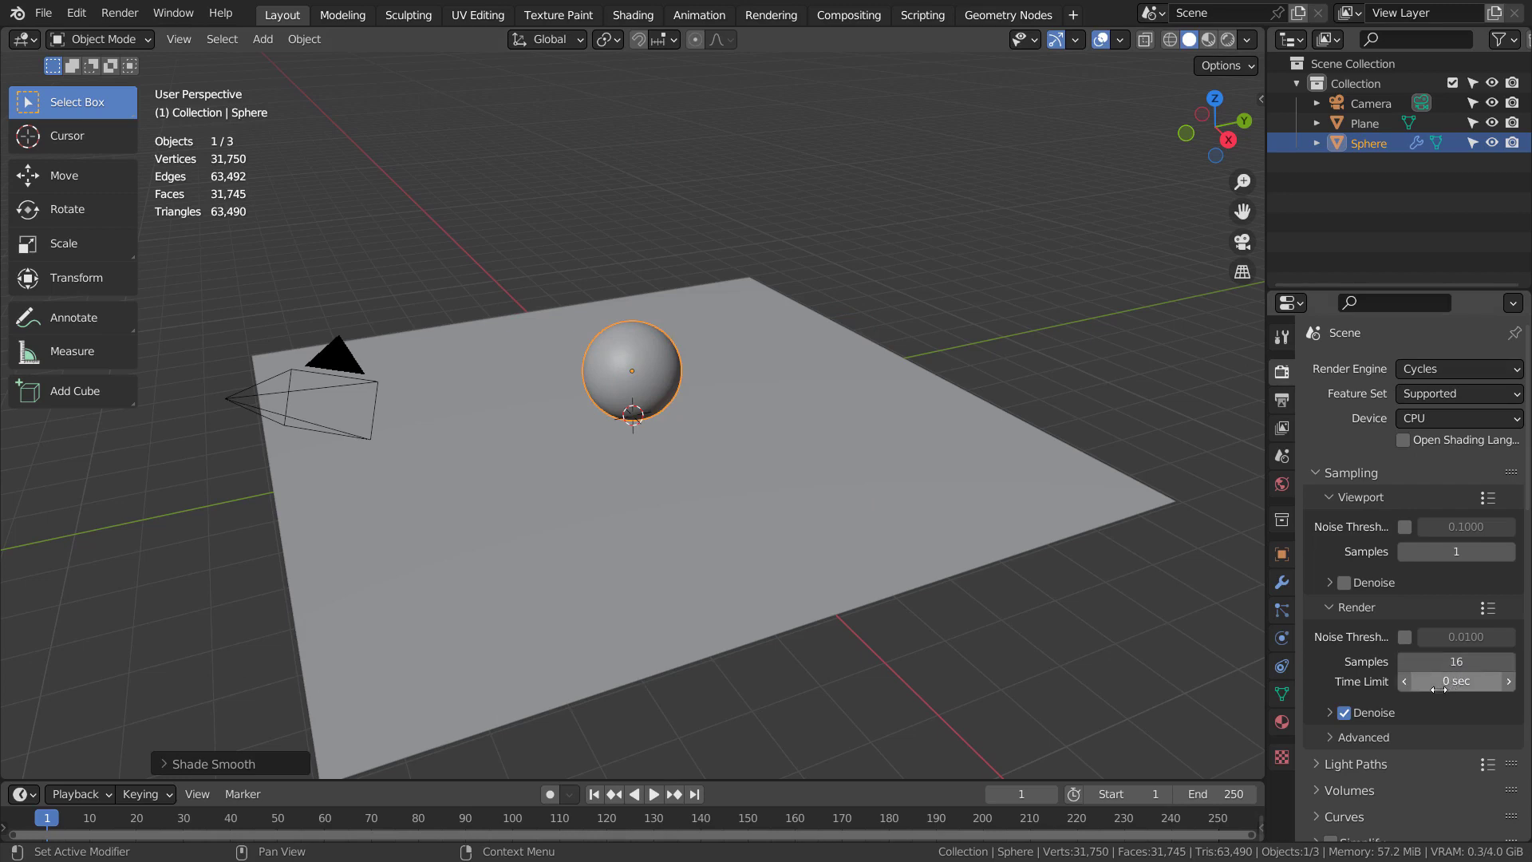
Step: Move the camera forward with walk navigation so it frames the sphere closer
middle_click_drag(787, 378, 756, 411)
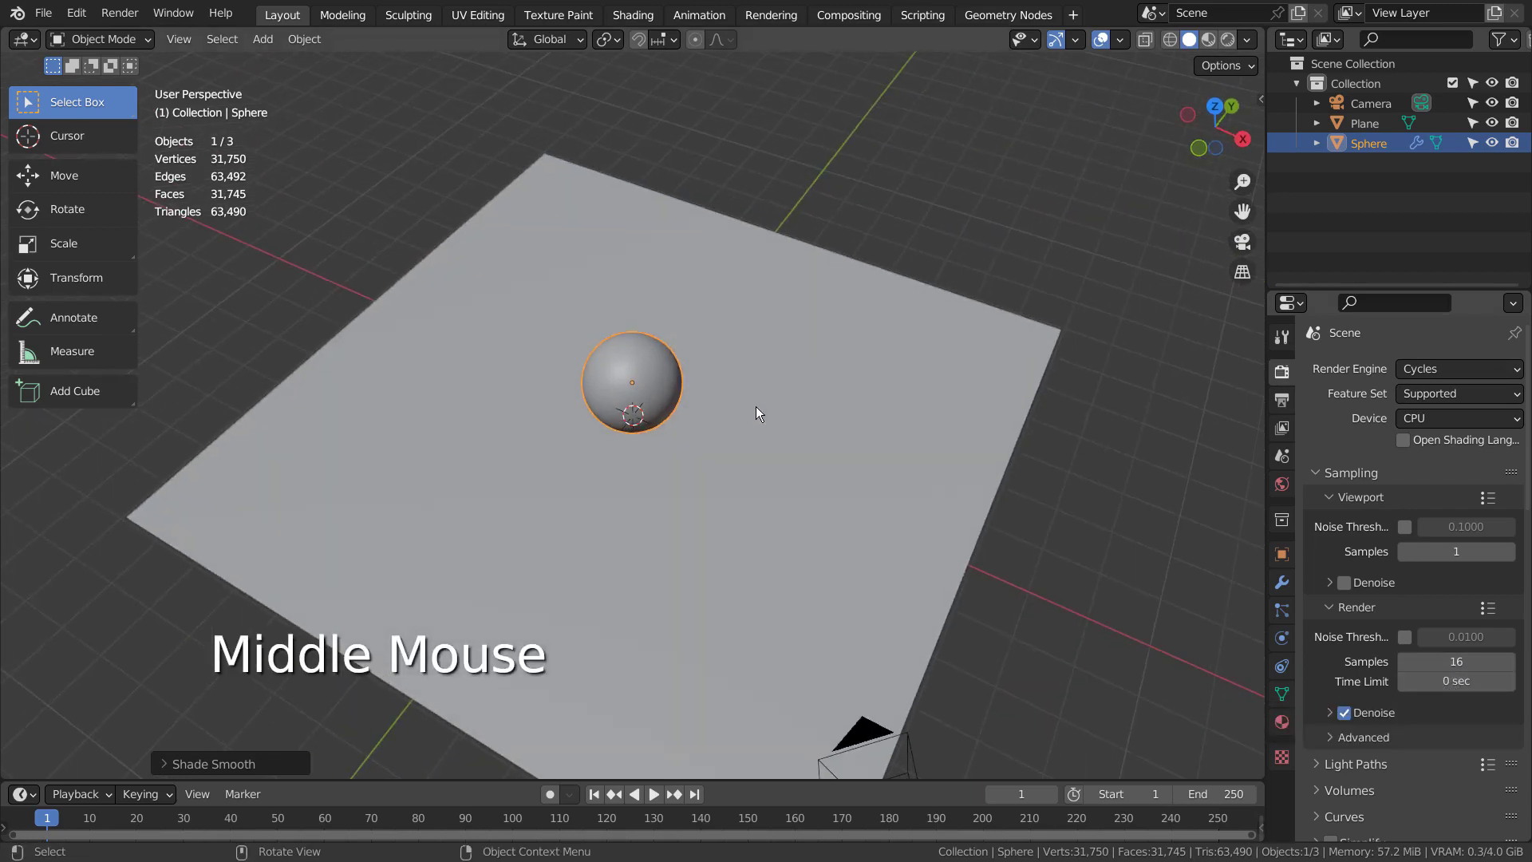
key("KP_0")
key("shift+grave")
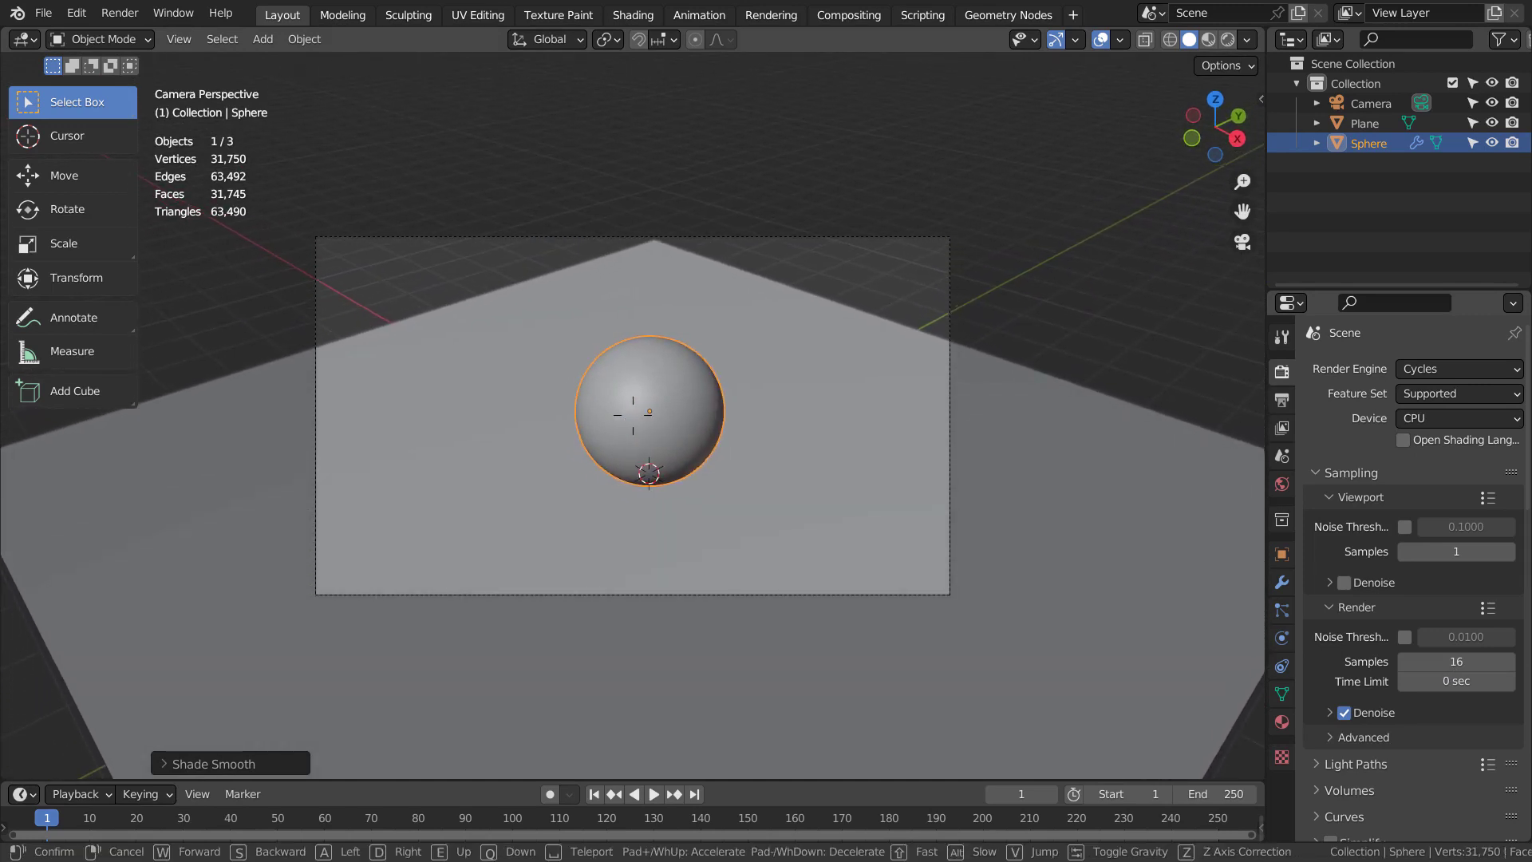
key("w")
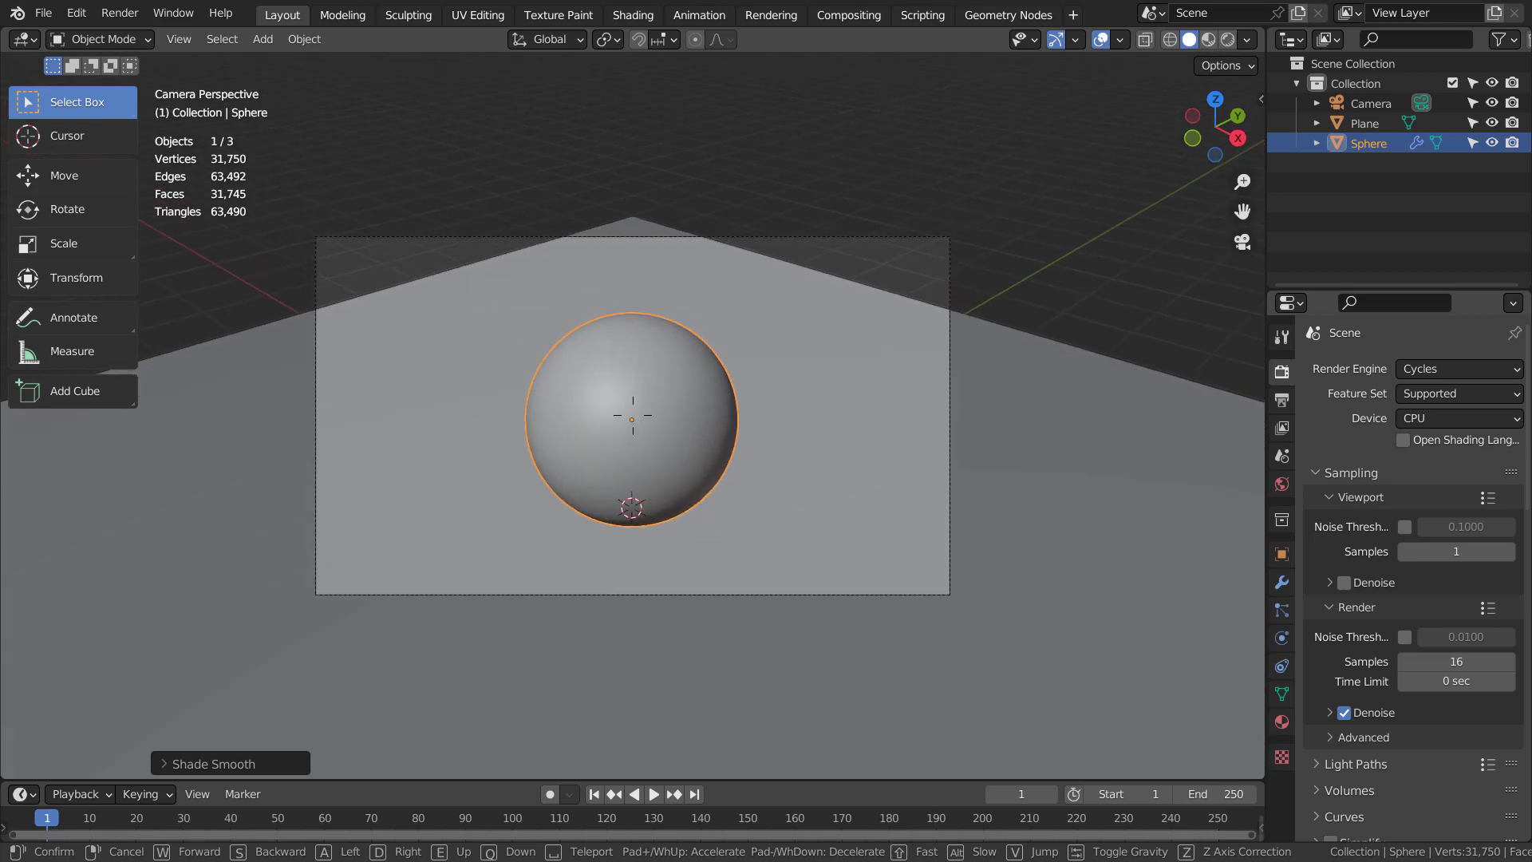
left_click(759, 423)
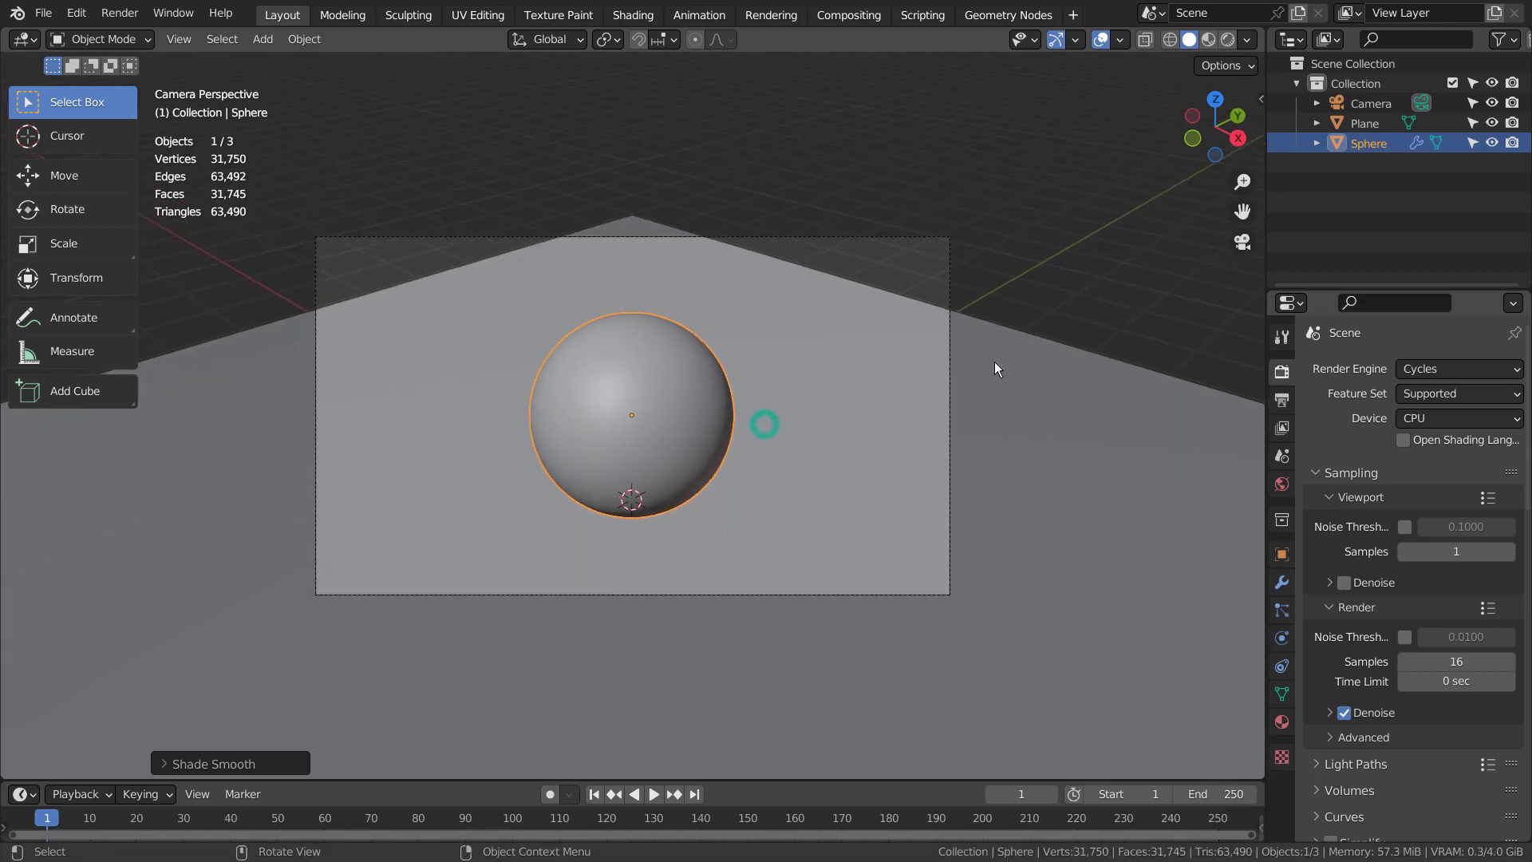
Step: Scale the ground plane up further so it fills the camera shot
left_click(1016, 380)
key("s")
left_click(224, 244)
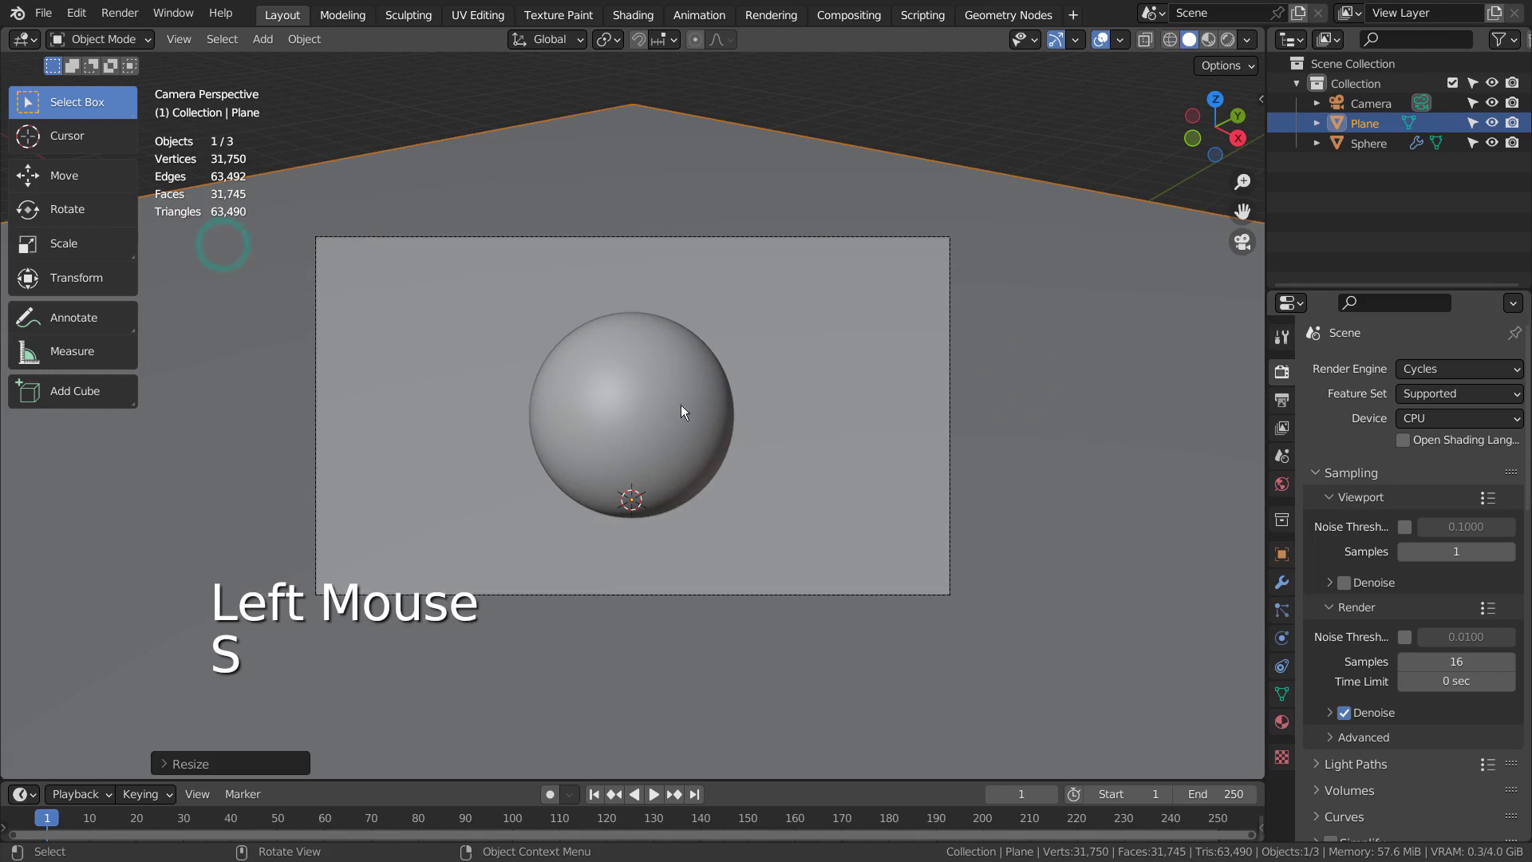
Step: Set the World background Strength to 0 and preview in Rendered shading
left_click(1283, 483)
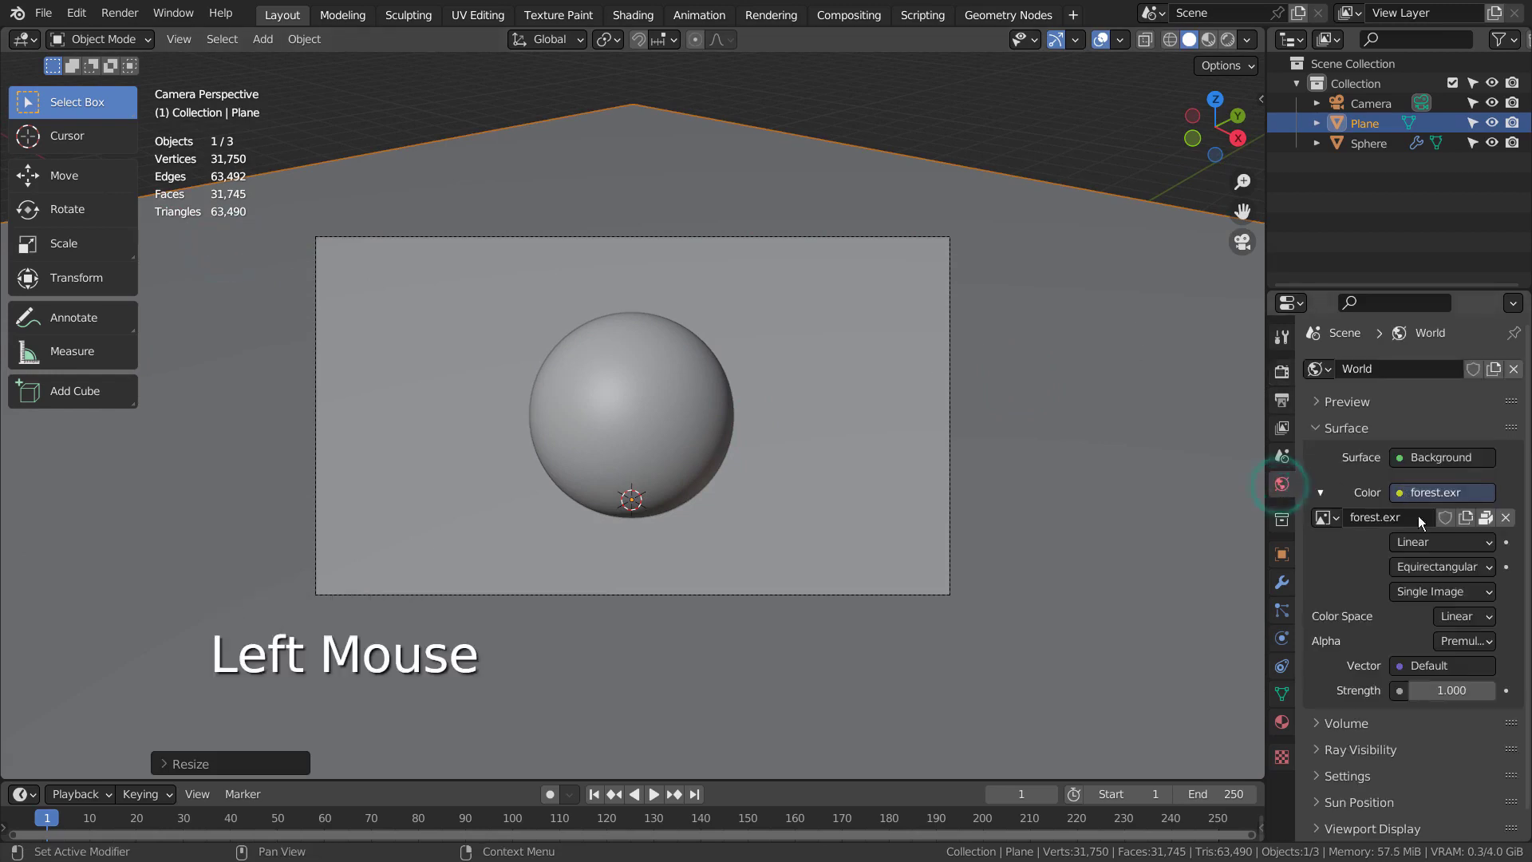
double_click(1464, 684)
type("0")
key("Return")
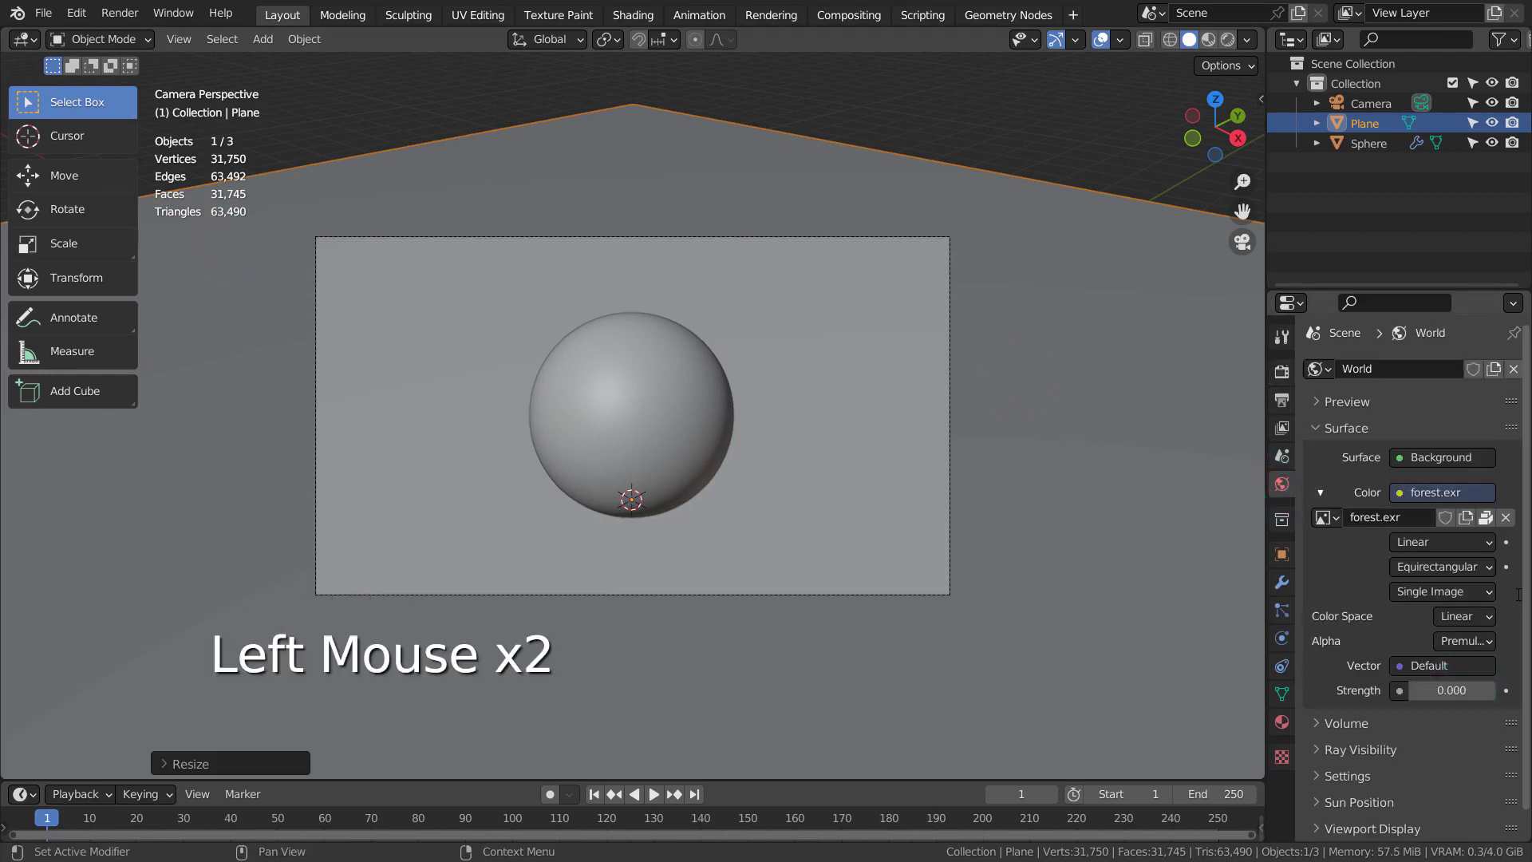
left_click(1227, 39)
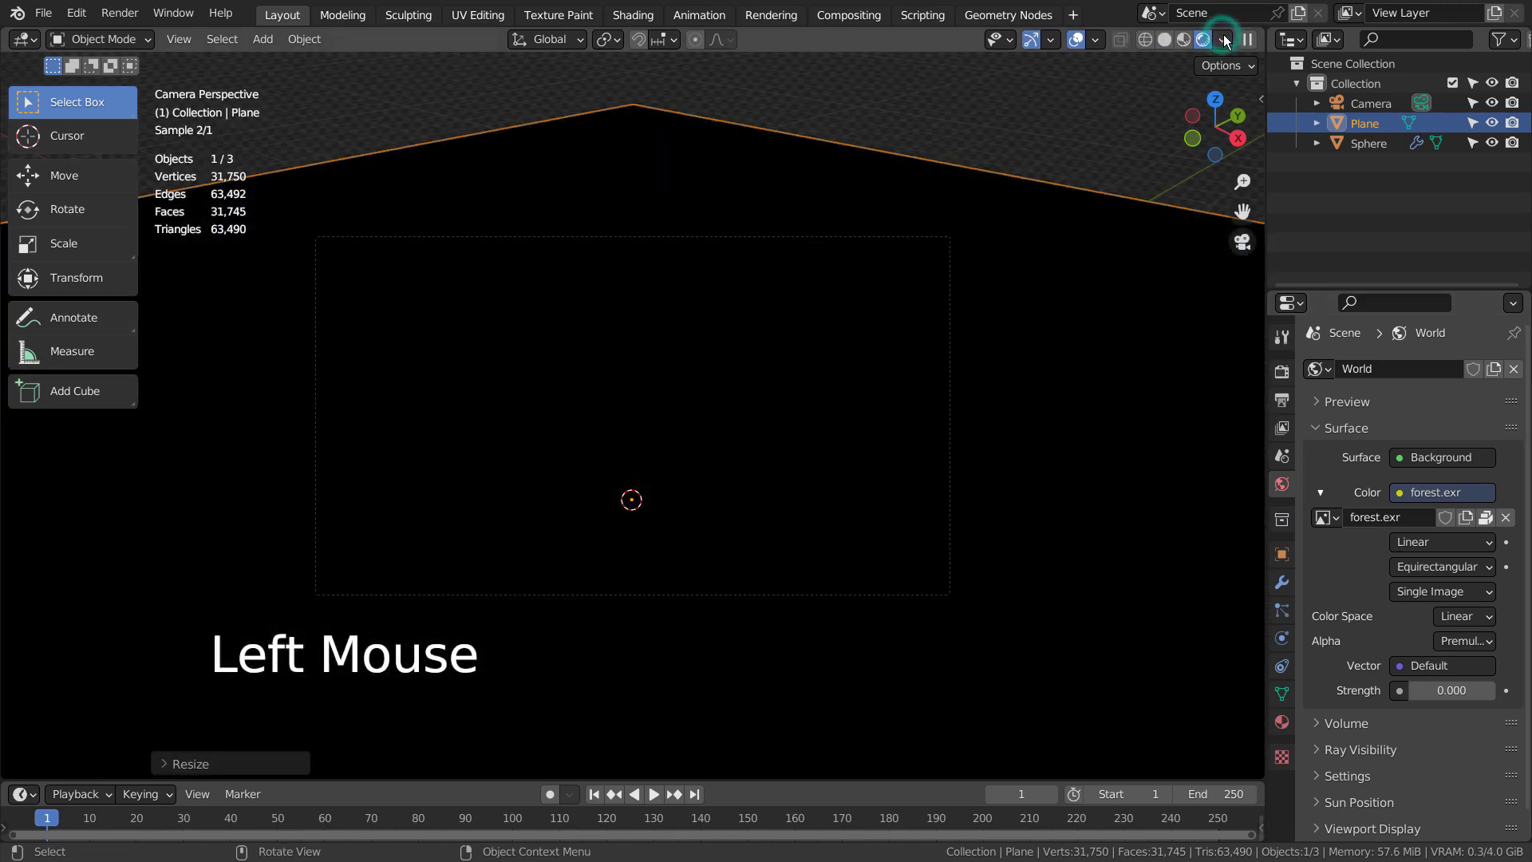
Step: In wireframe view with nothing selected, add a point light to the scene
left_click(1124, 137)
left_click(1148, 41)
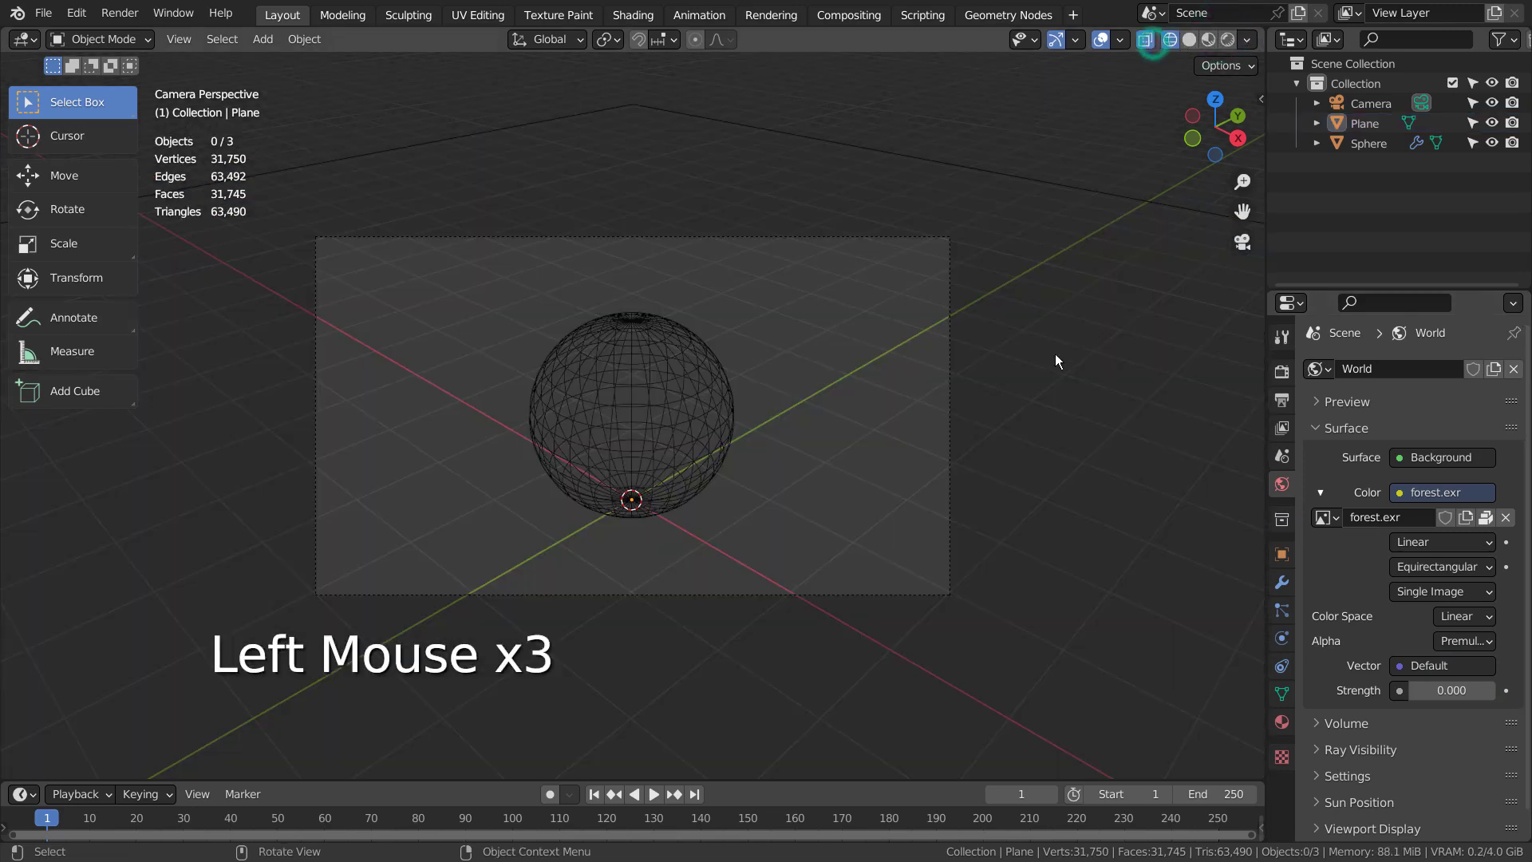
key("shift+a")
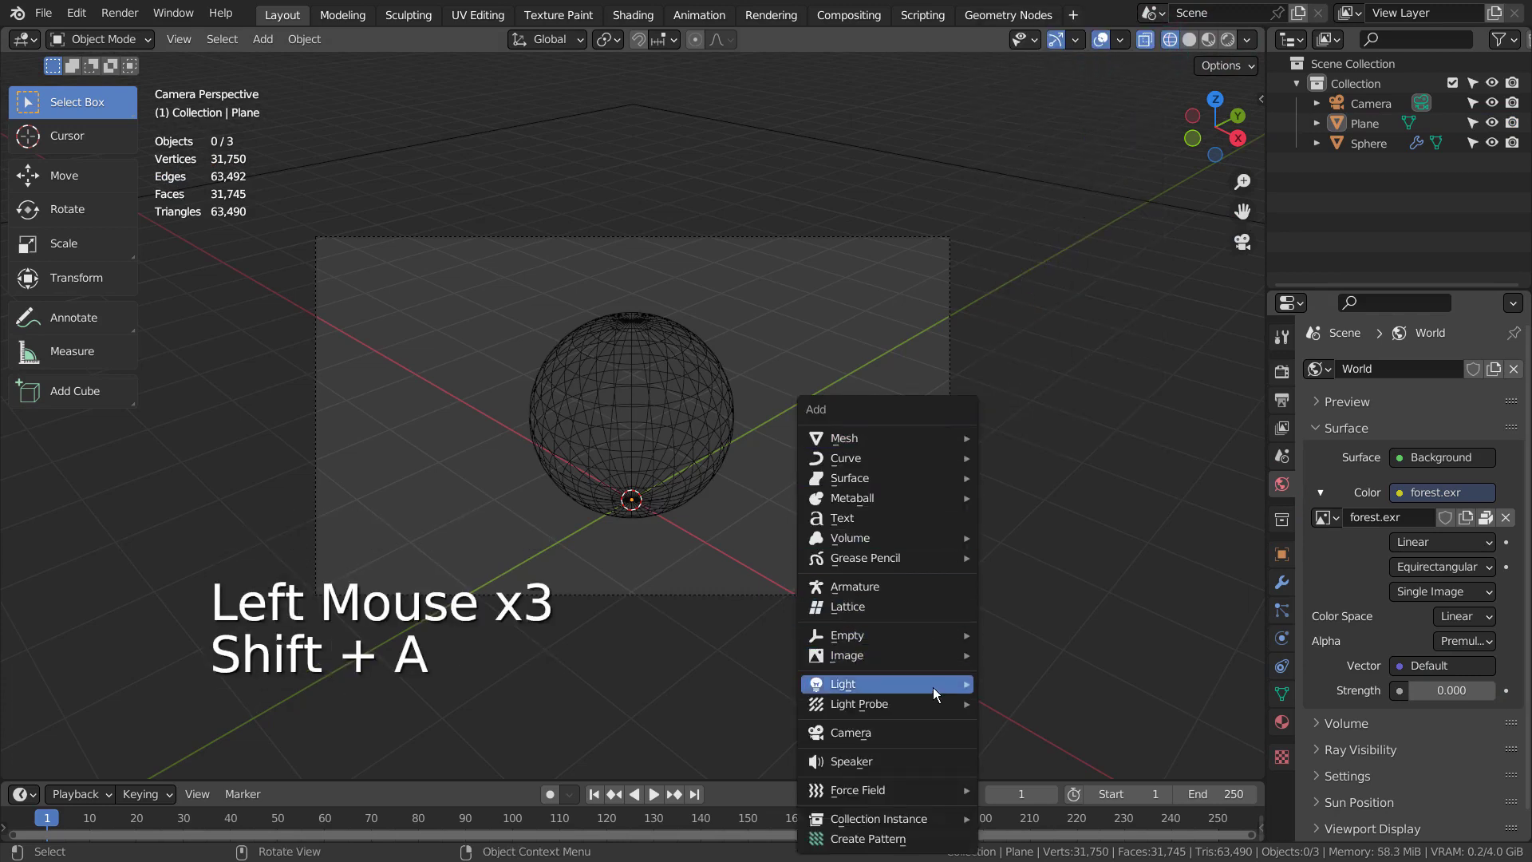
mouse_move(932, 687)
left_click(1026, 686)
Step: Raise the point light about 2.9 m and shift it sideways along X, then check Rendered view
key("g")
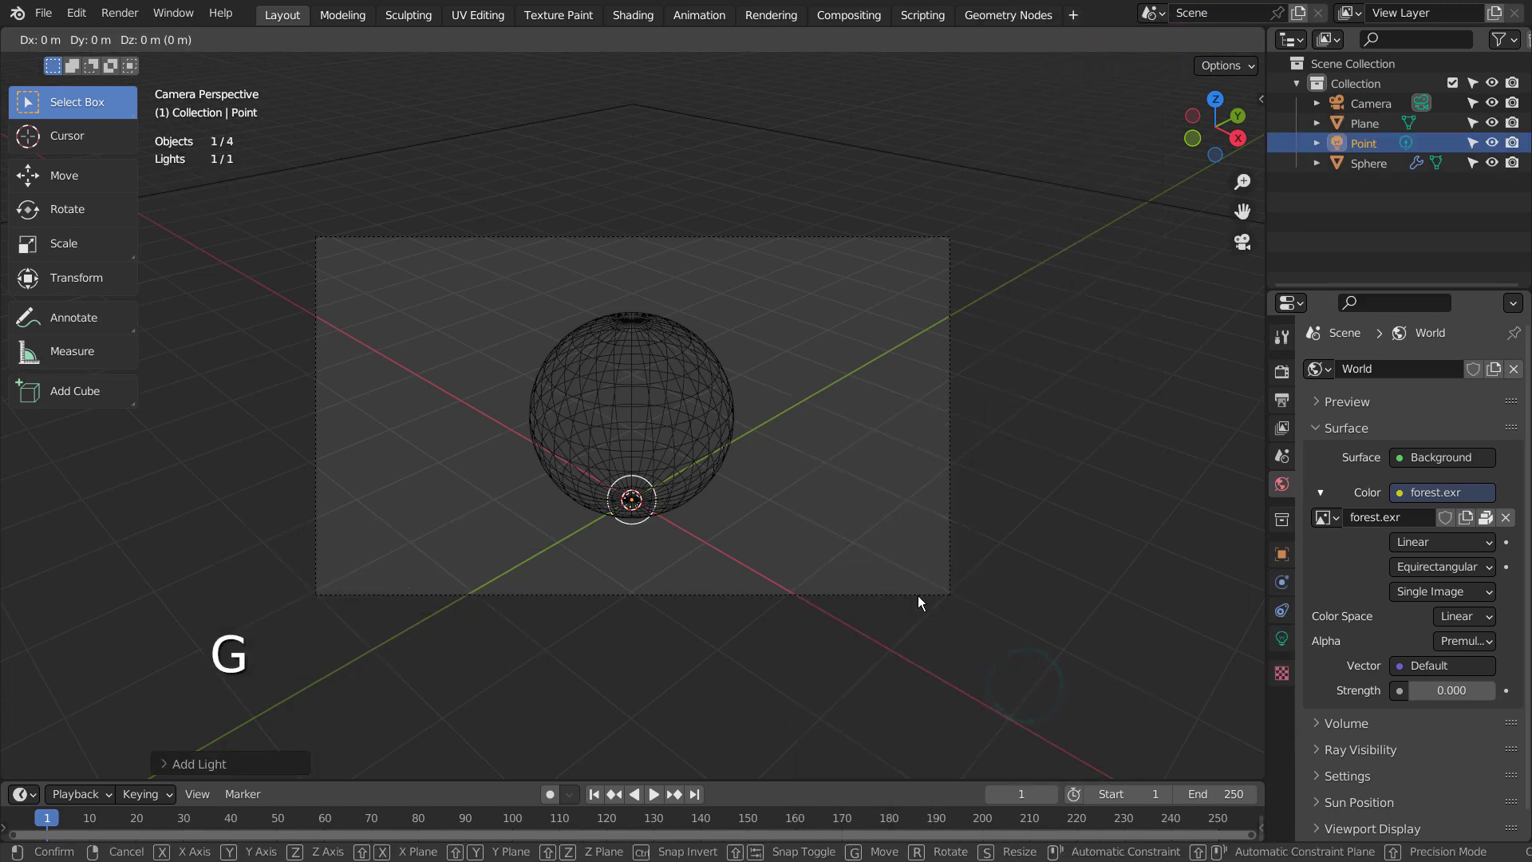
key("g")
middle_click(1189, 428)
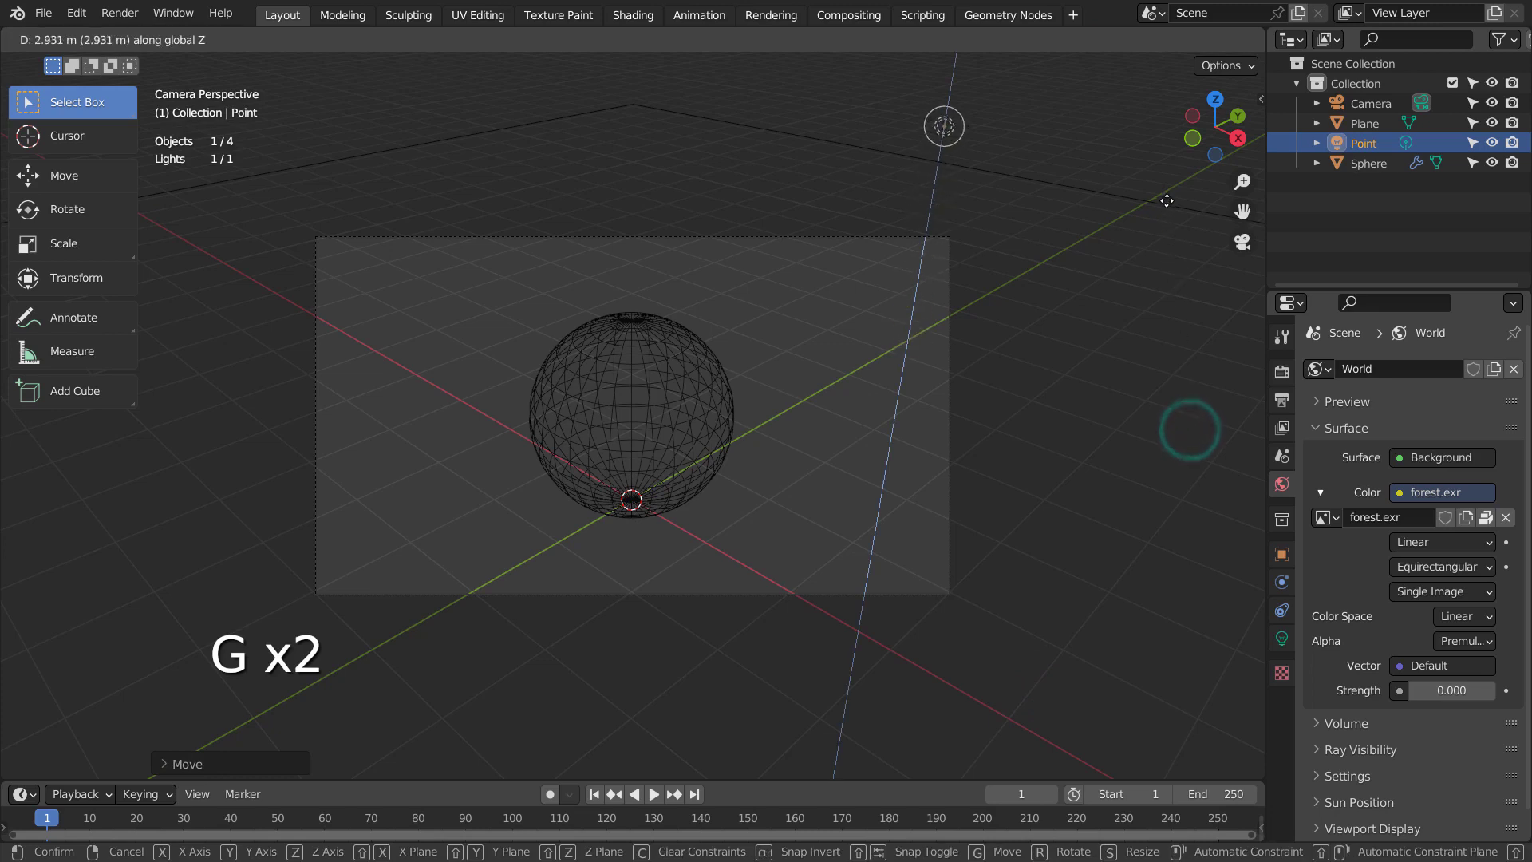
key("g")
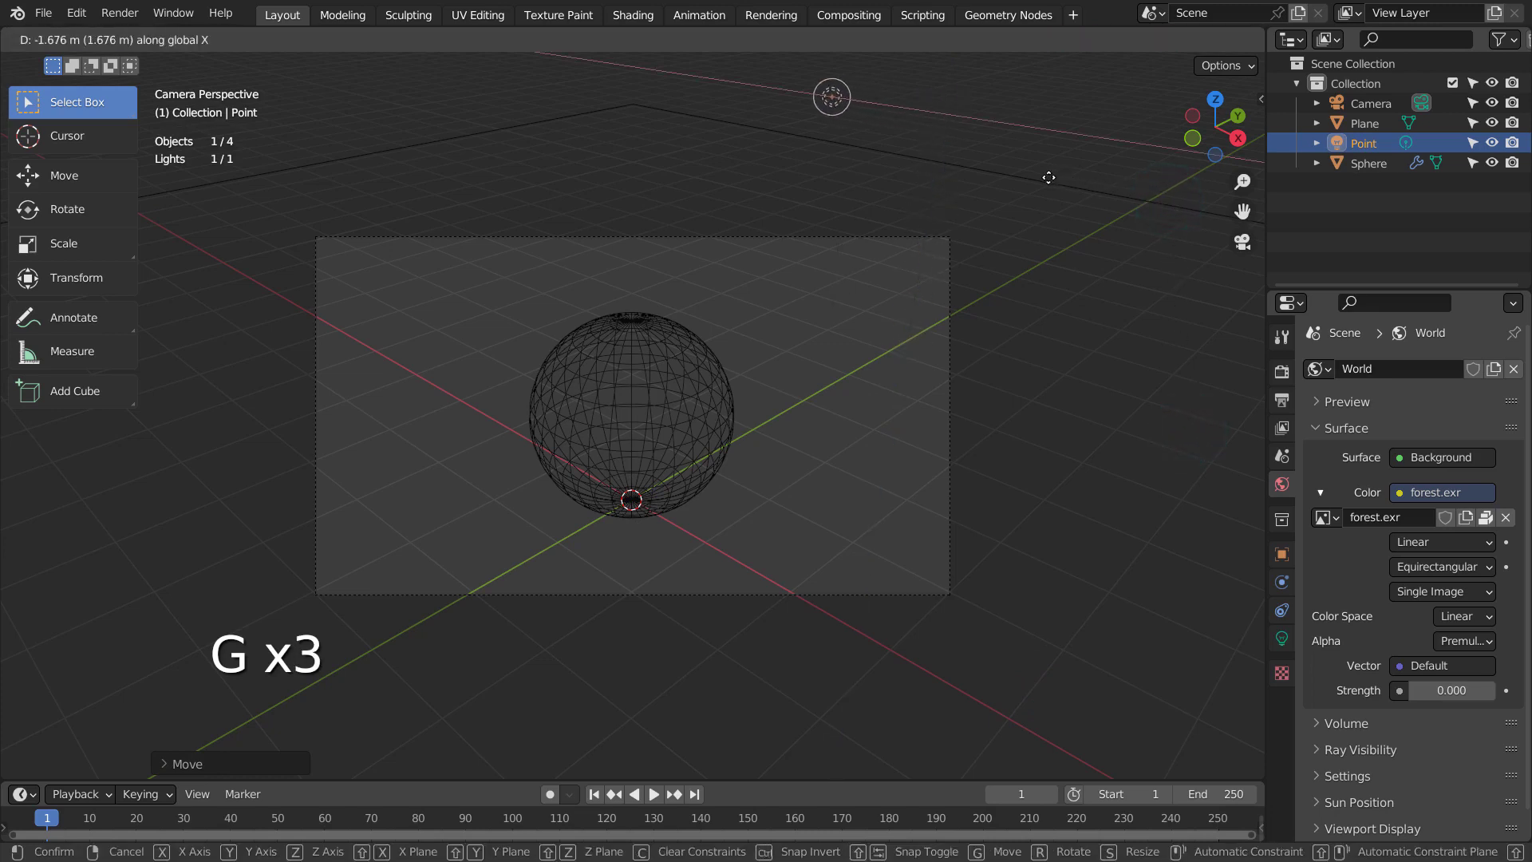
left_click(1037, 175)
left_click(1233, 40)
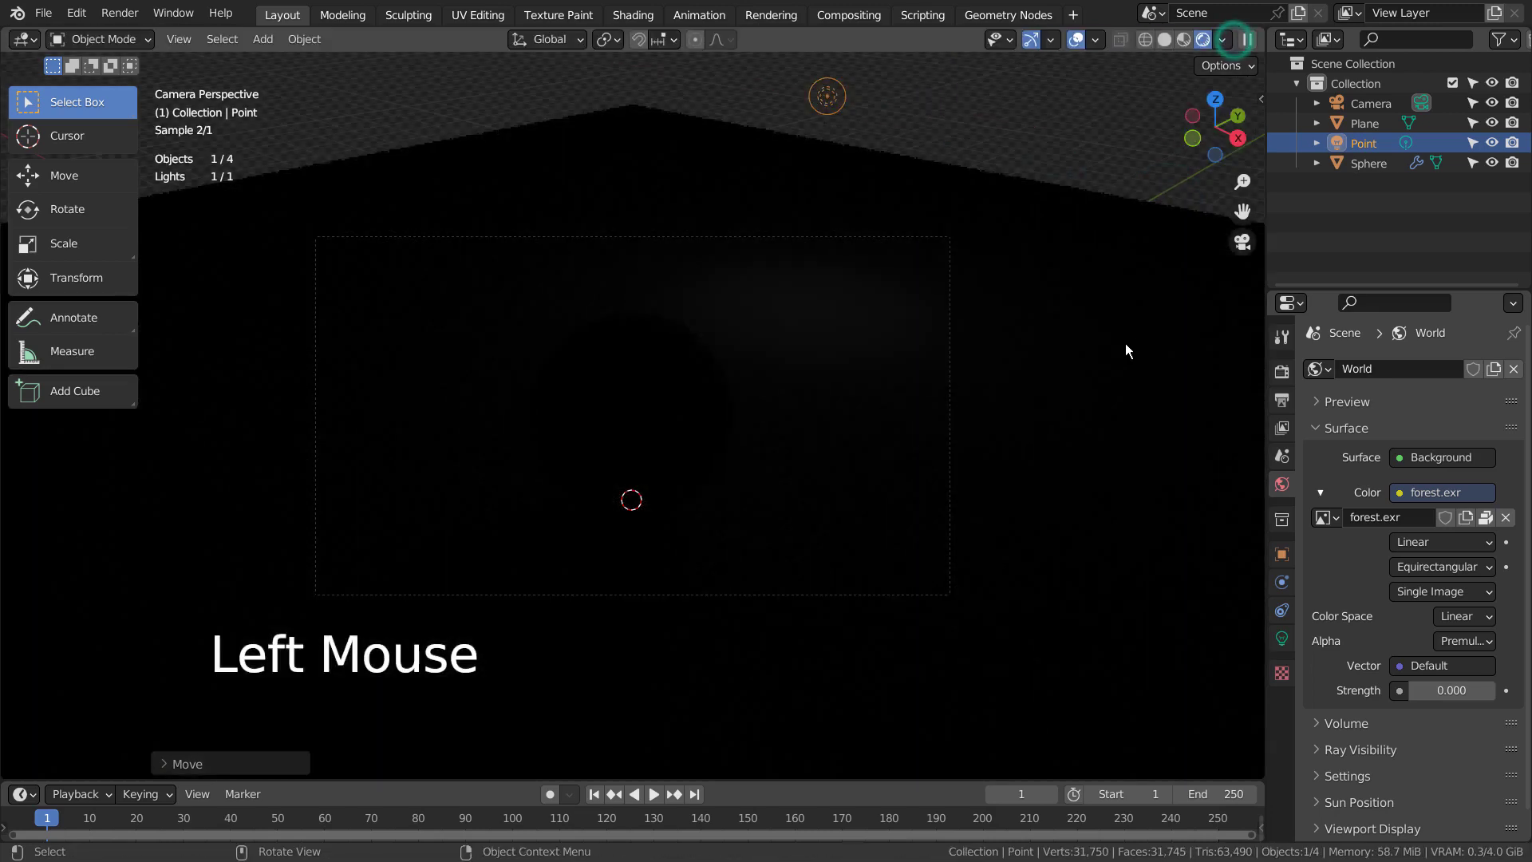
Step: Raise the point light's Power through 111, 333 and 444 W to 555 W
left_click(1281, 638)
left_click(1441, 503)
type("111")
key("Return")
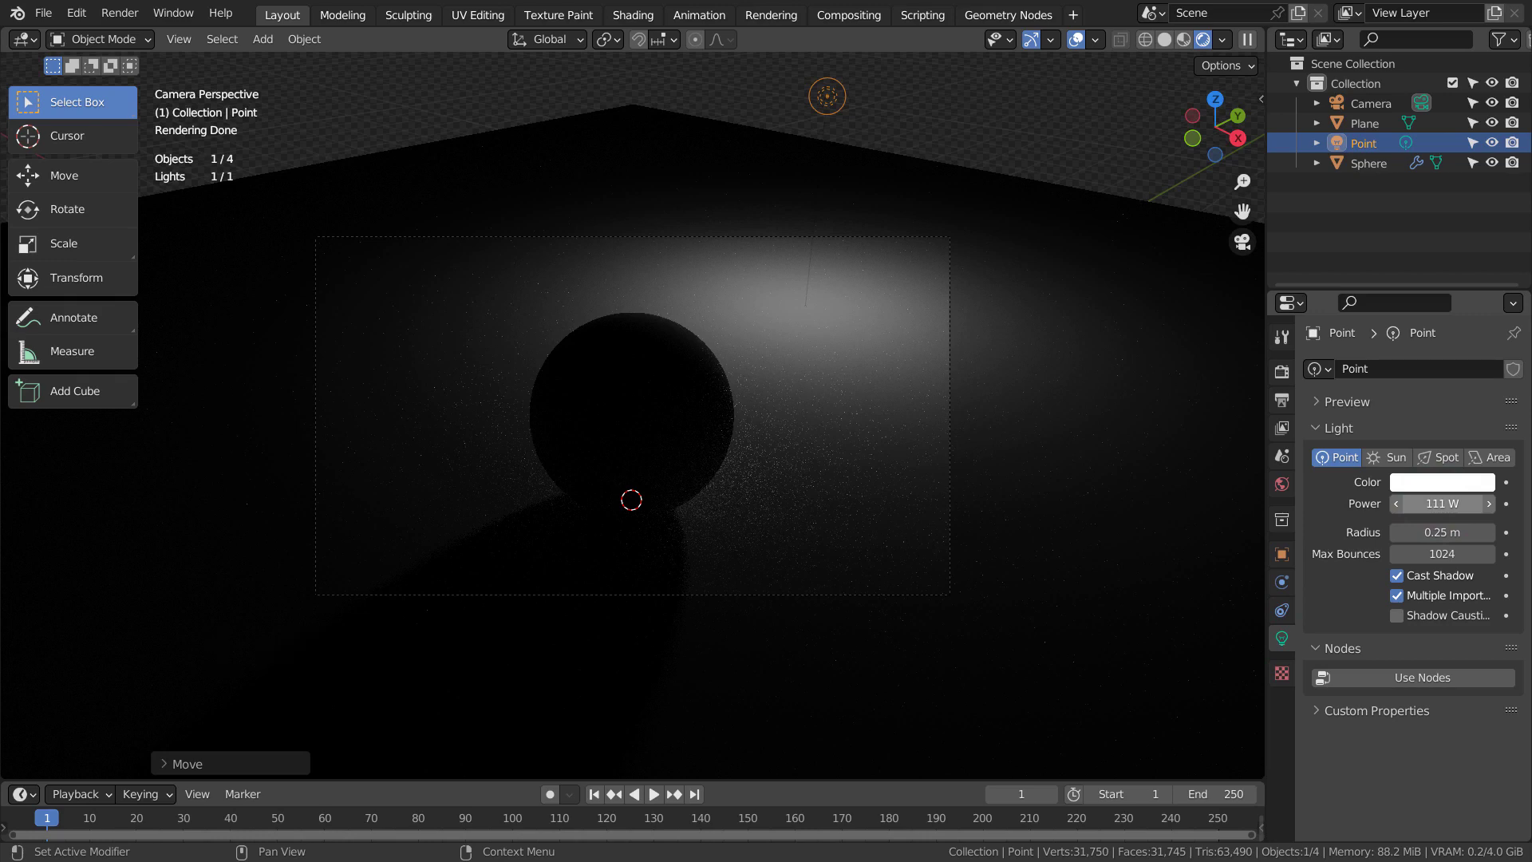
left_click(1436, 503)
type("333")
key("Return")
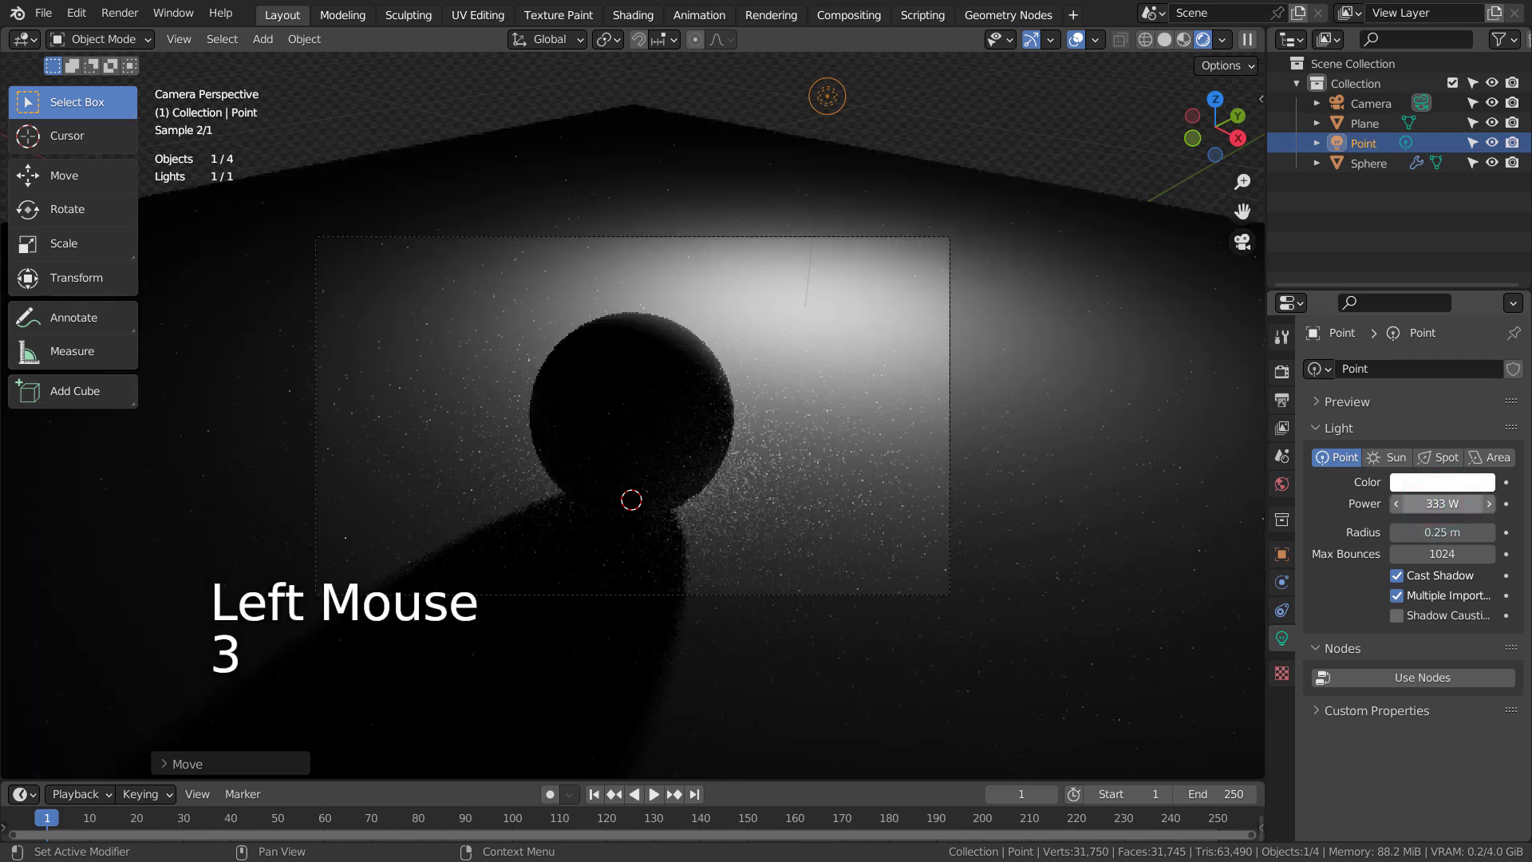
left_click(1436, 503)
type("444")
key("Return")
left_click(1436, 504)
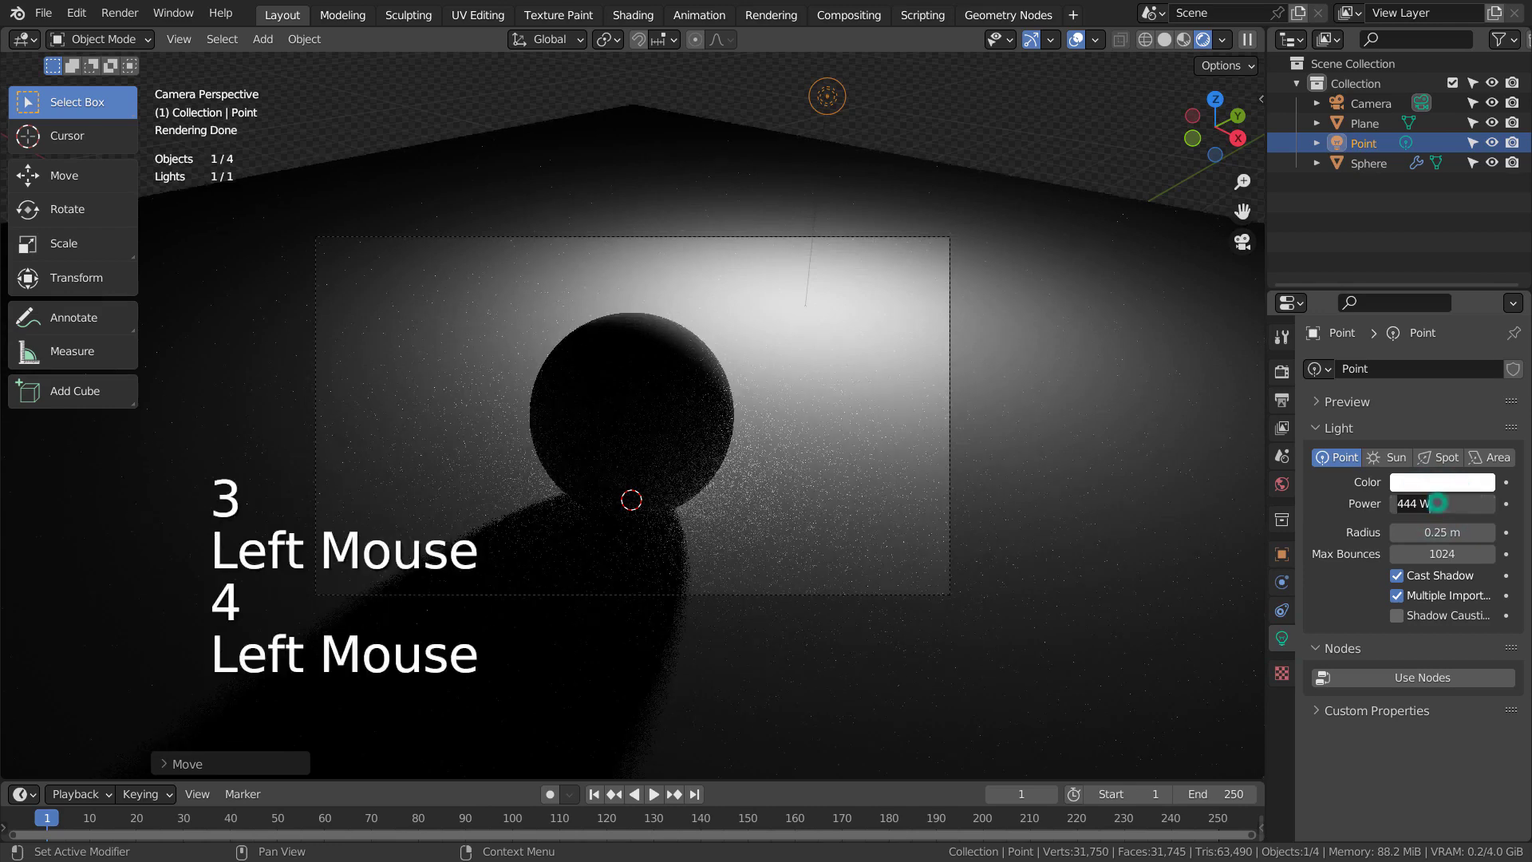
type("555")
key("Return")
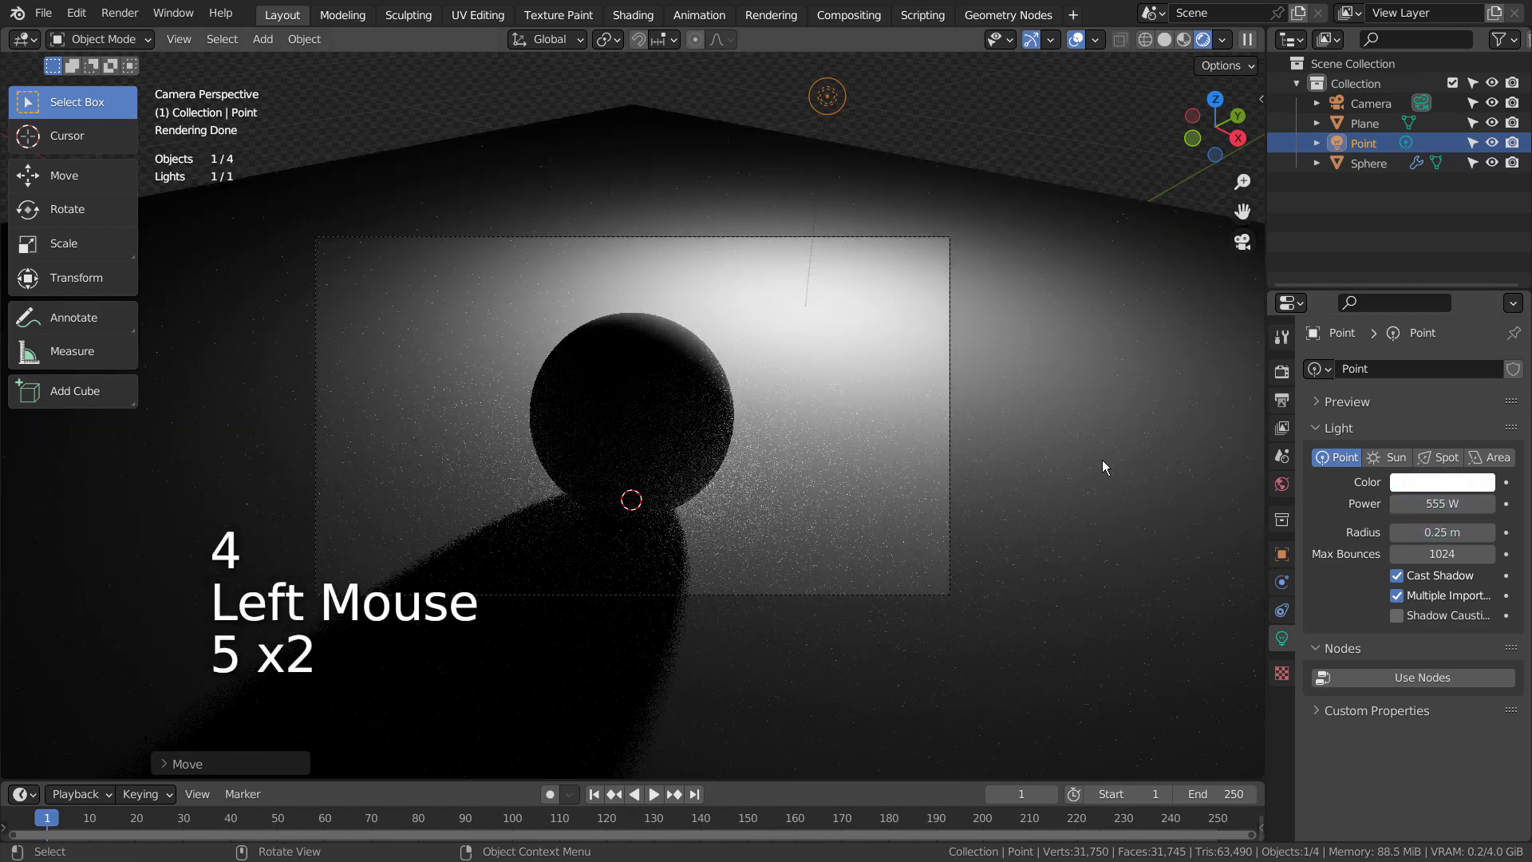
Step: Move the point light behind the sphere, placing it from top view and camera view
key("KP_7")
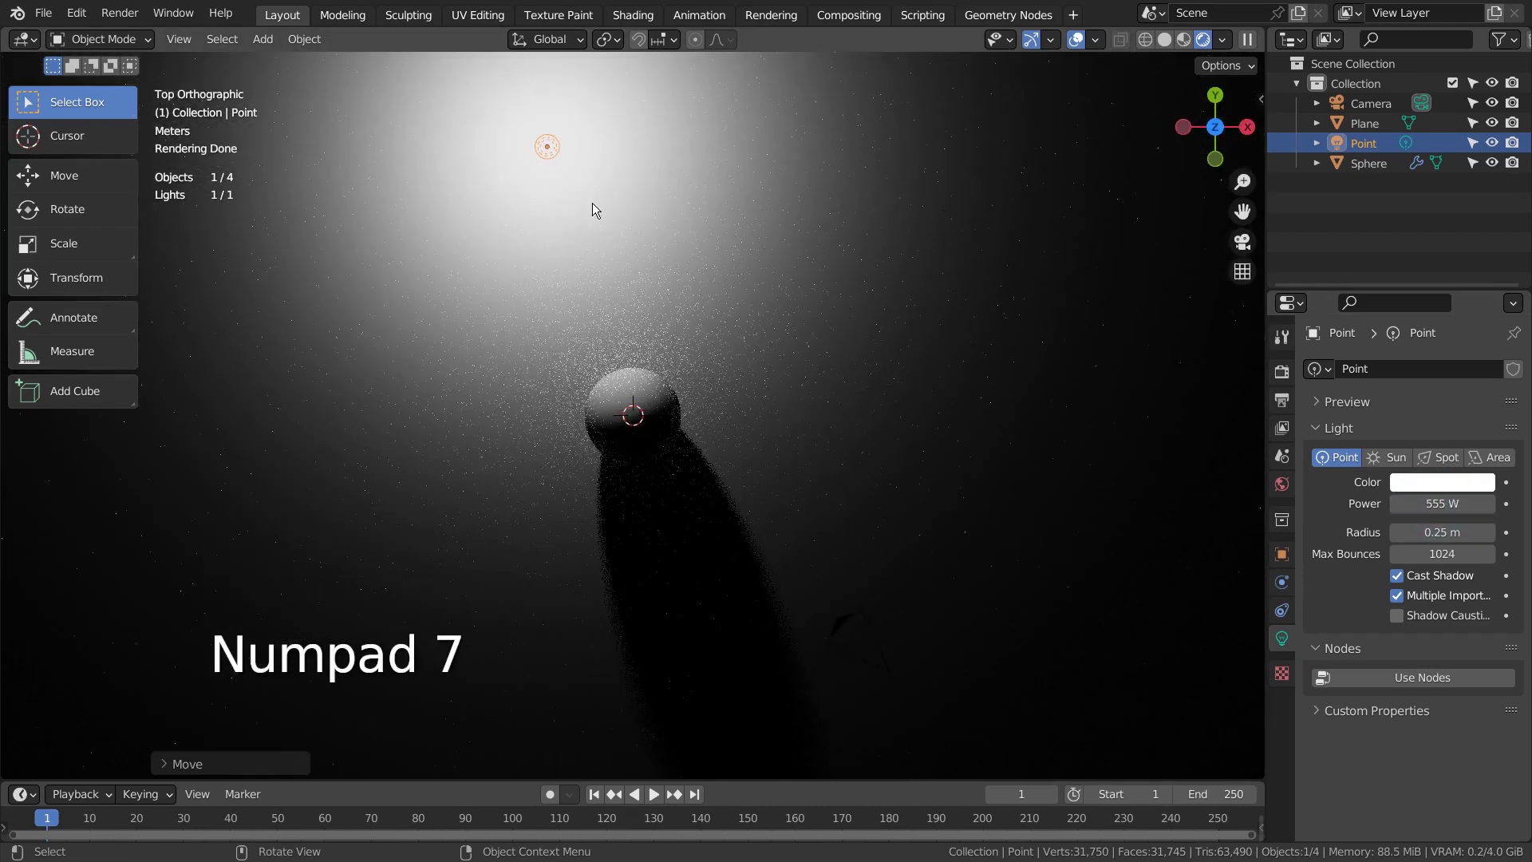
key("g")
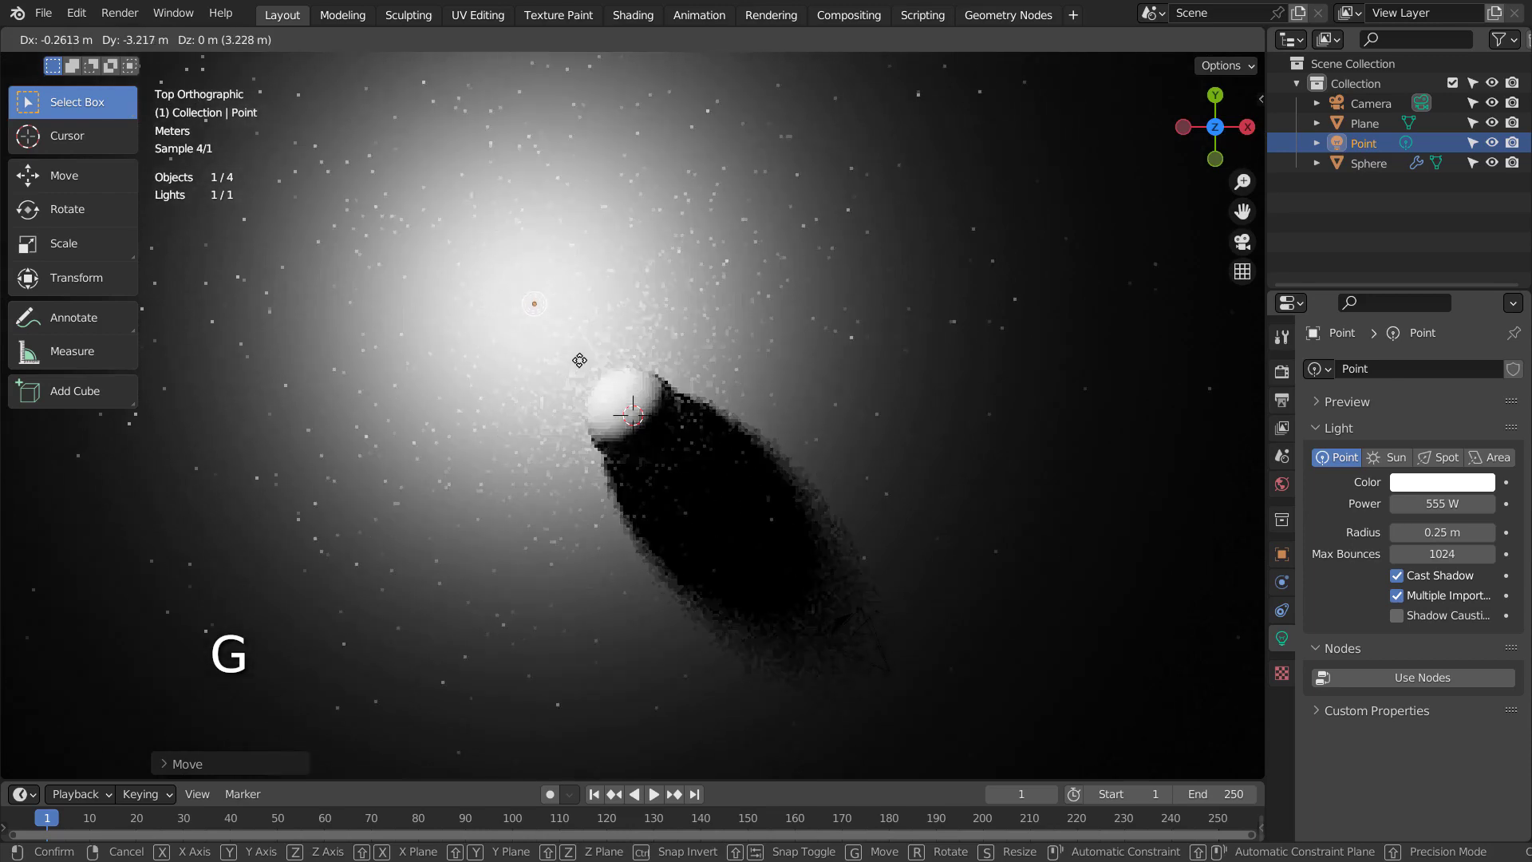
left_click(579, 360)
key("KP_0")
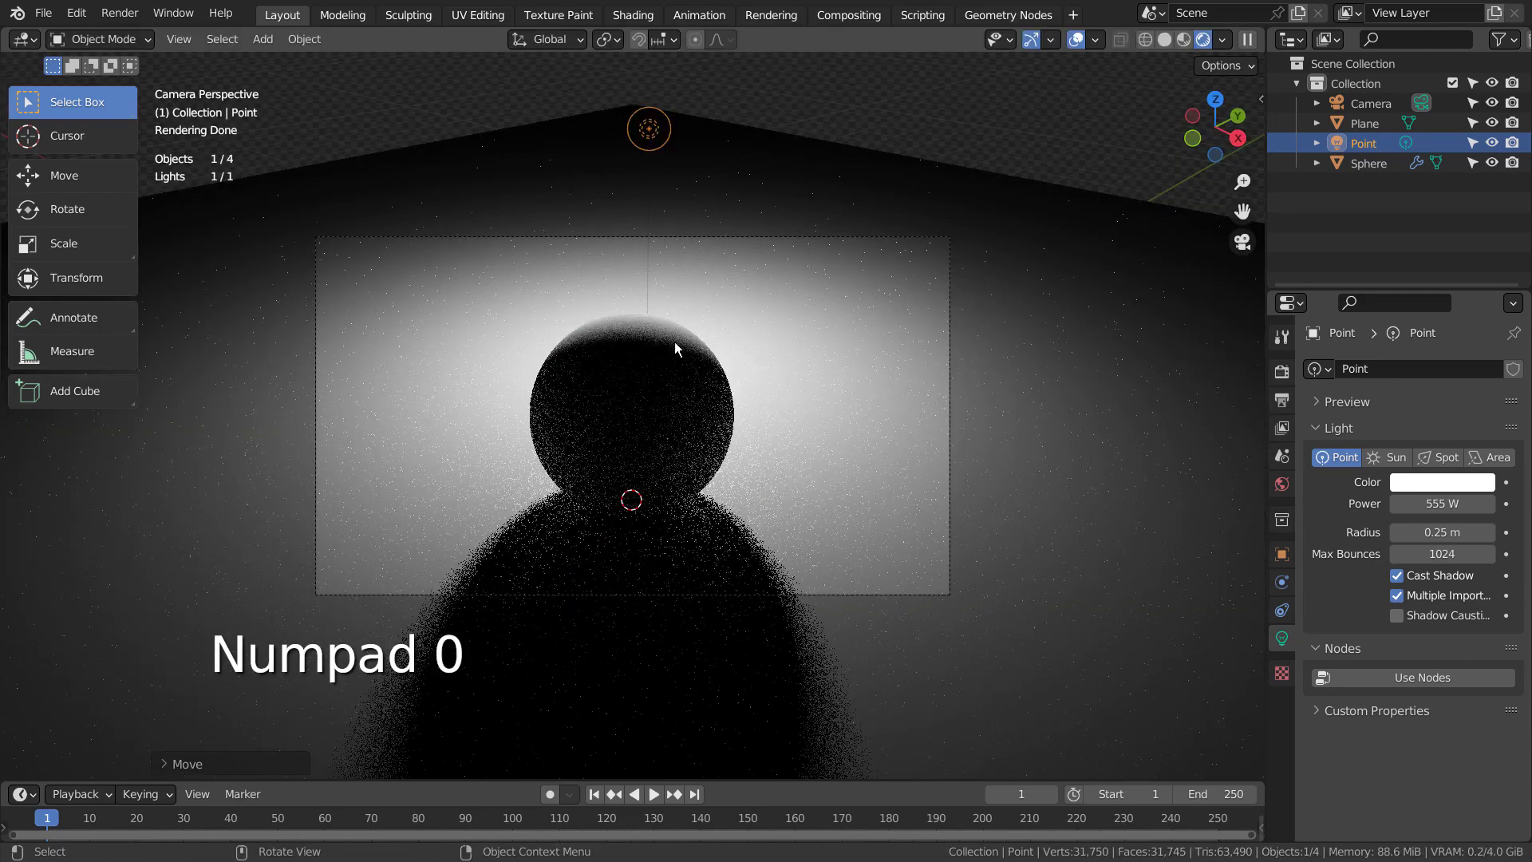
key("g")
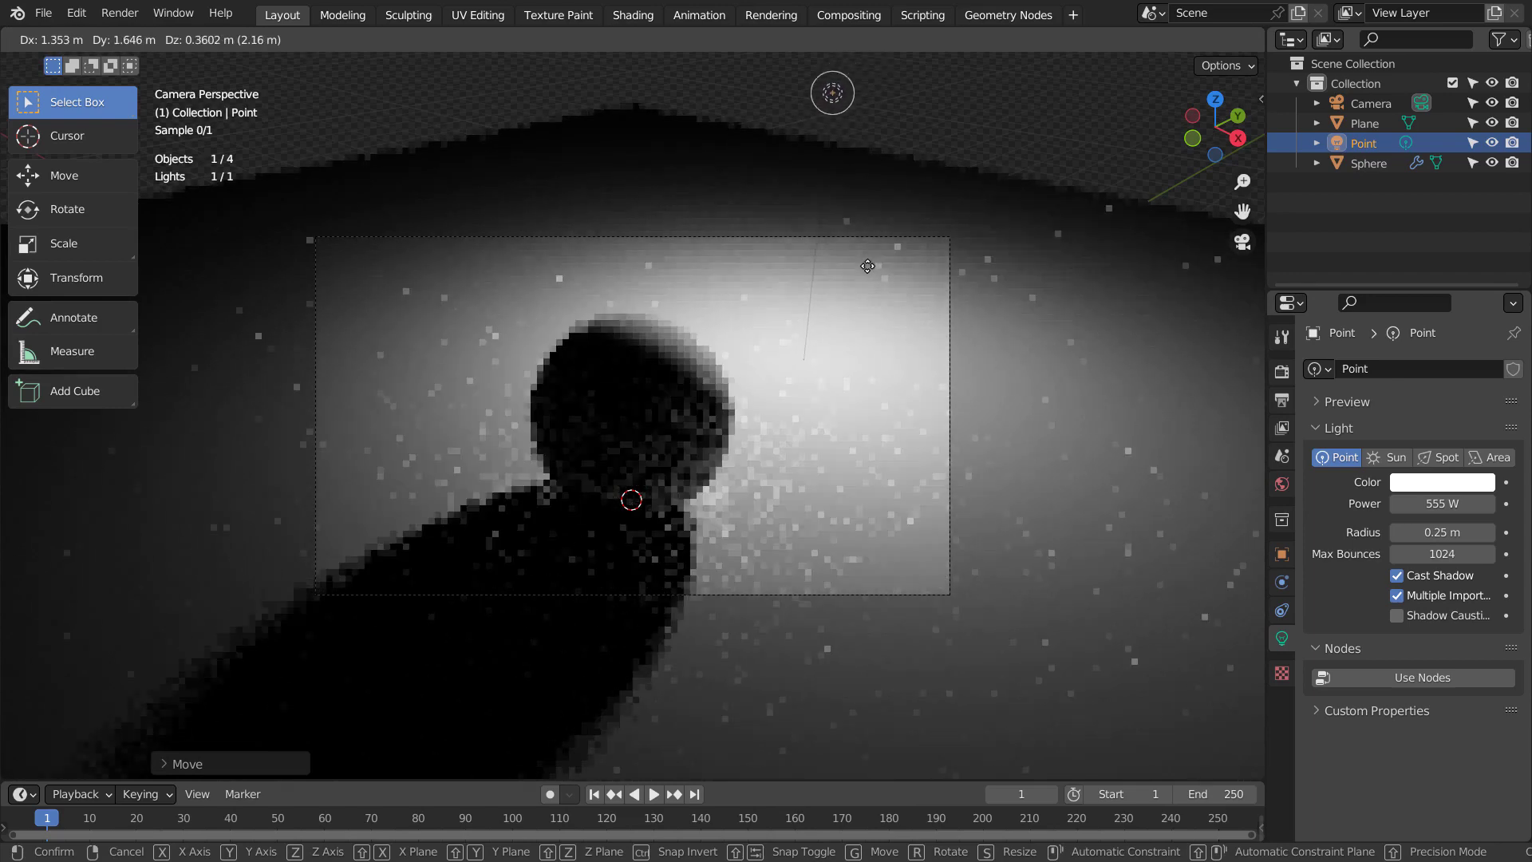
left_click(867, 265)
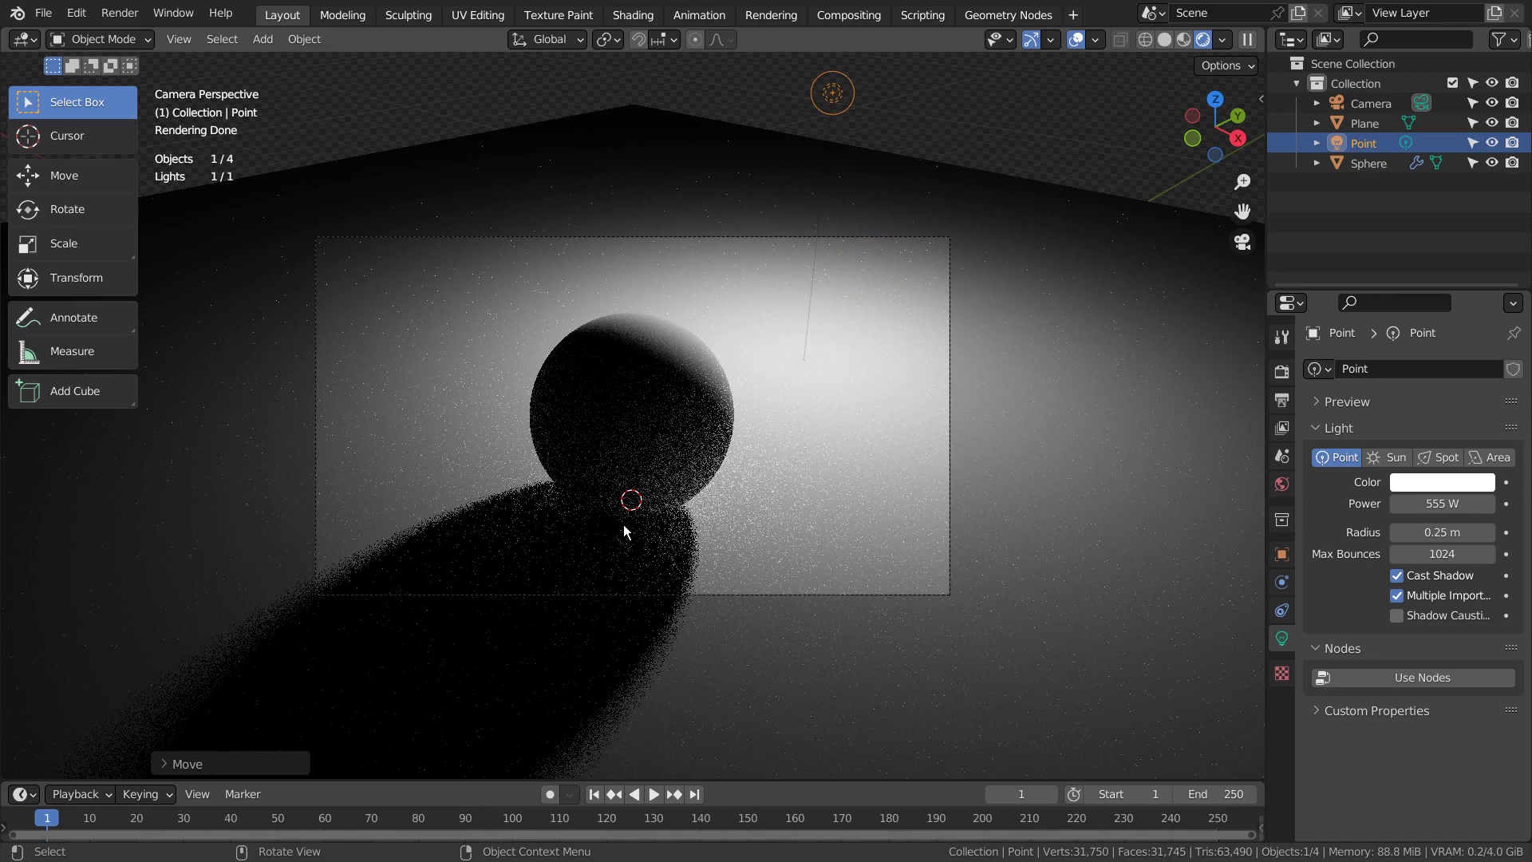
Step: From top view, duplicate the point light twice, placing Point.001 and Point.002 apart
key("KP_7")
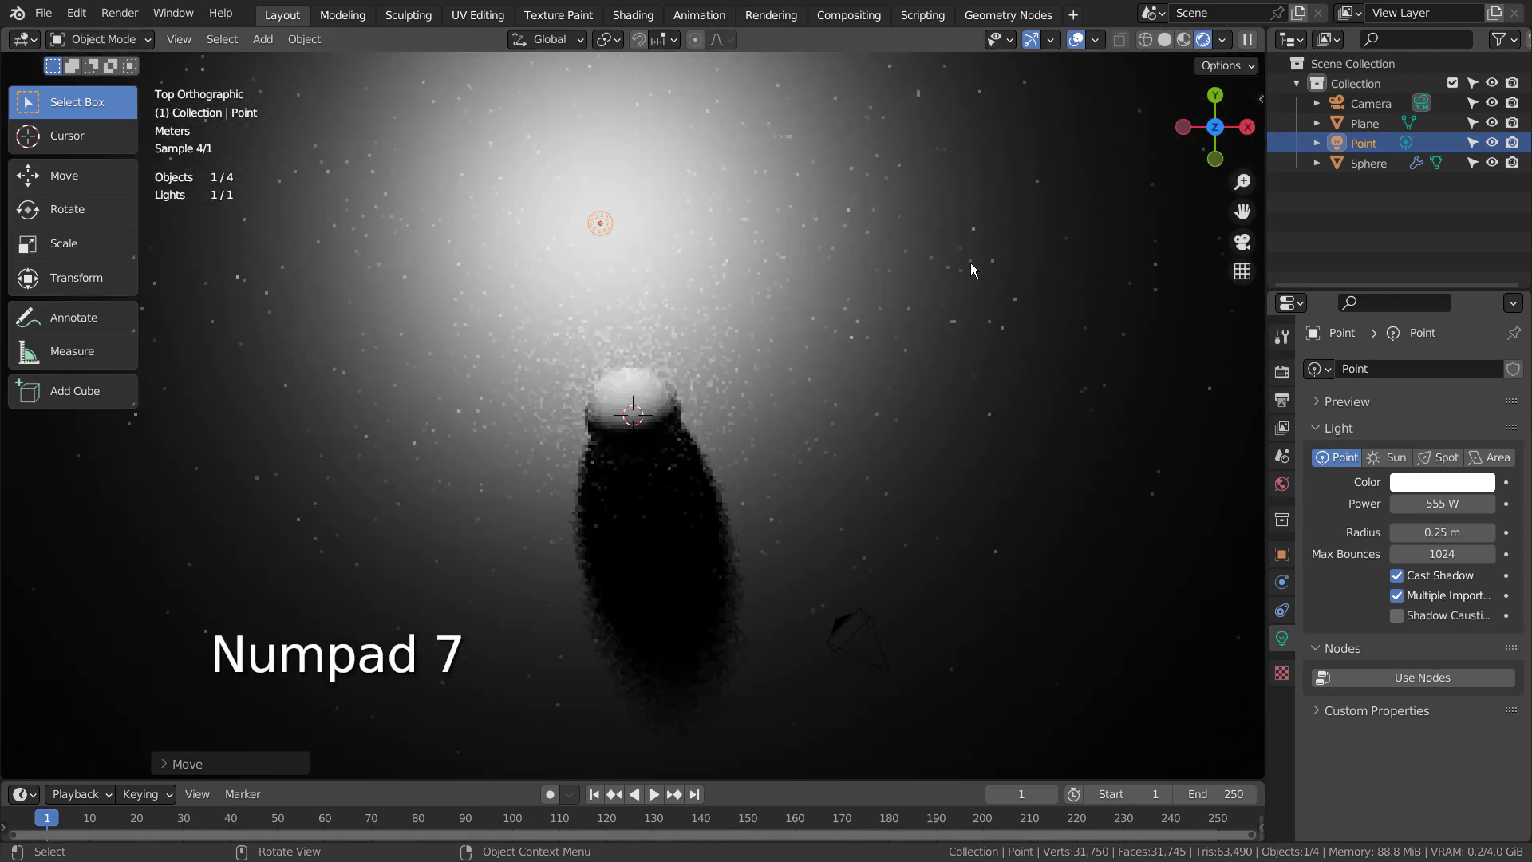
key("shift+d")
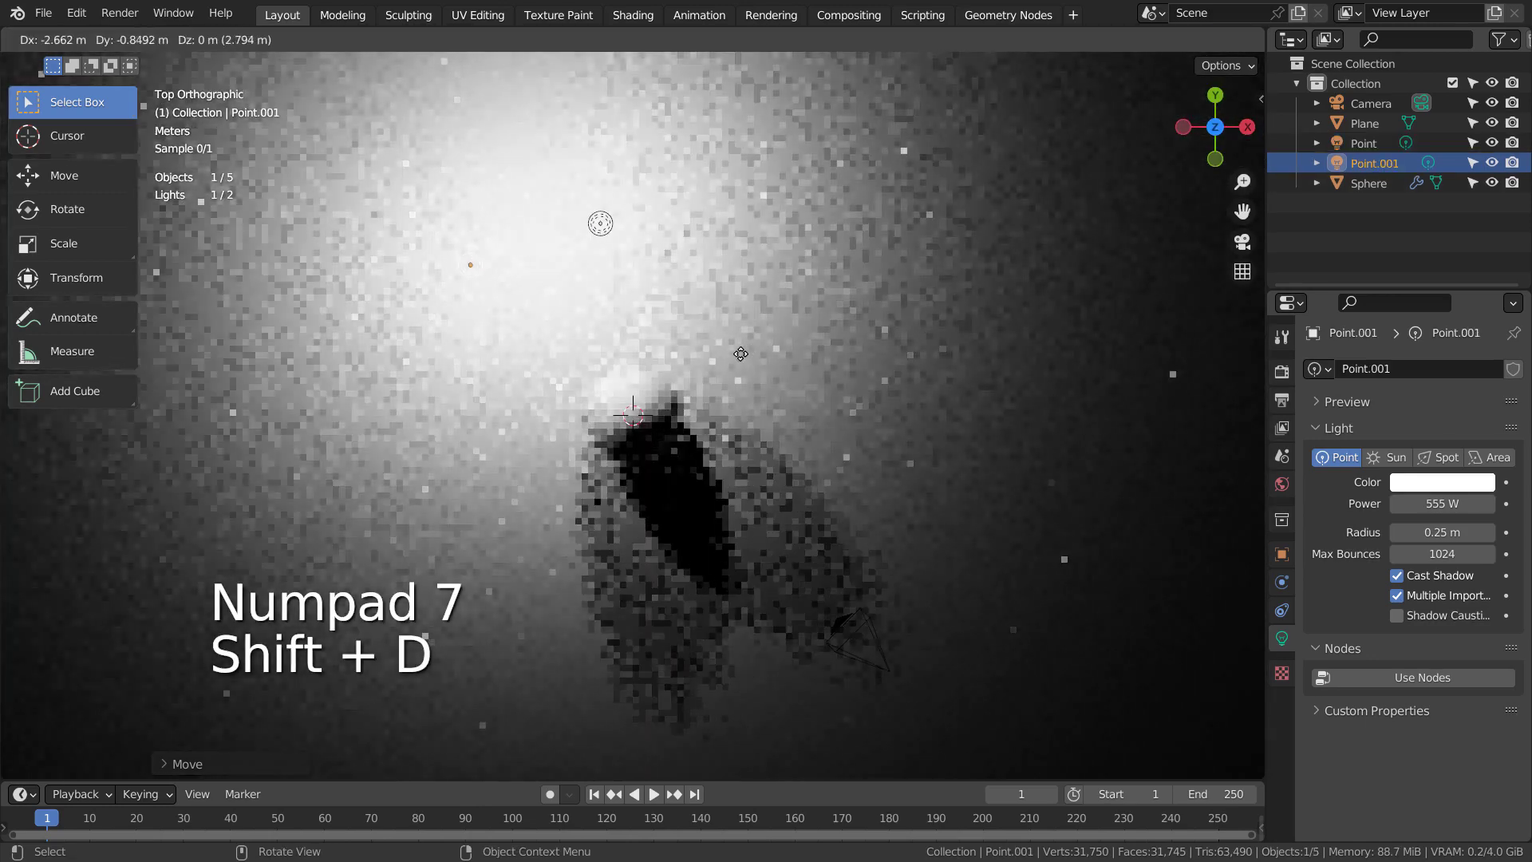
left_click(737, 355)
key("shift+d")
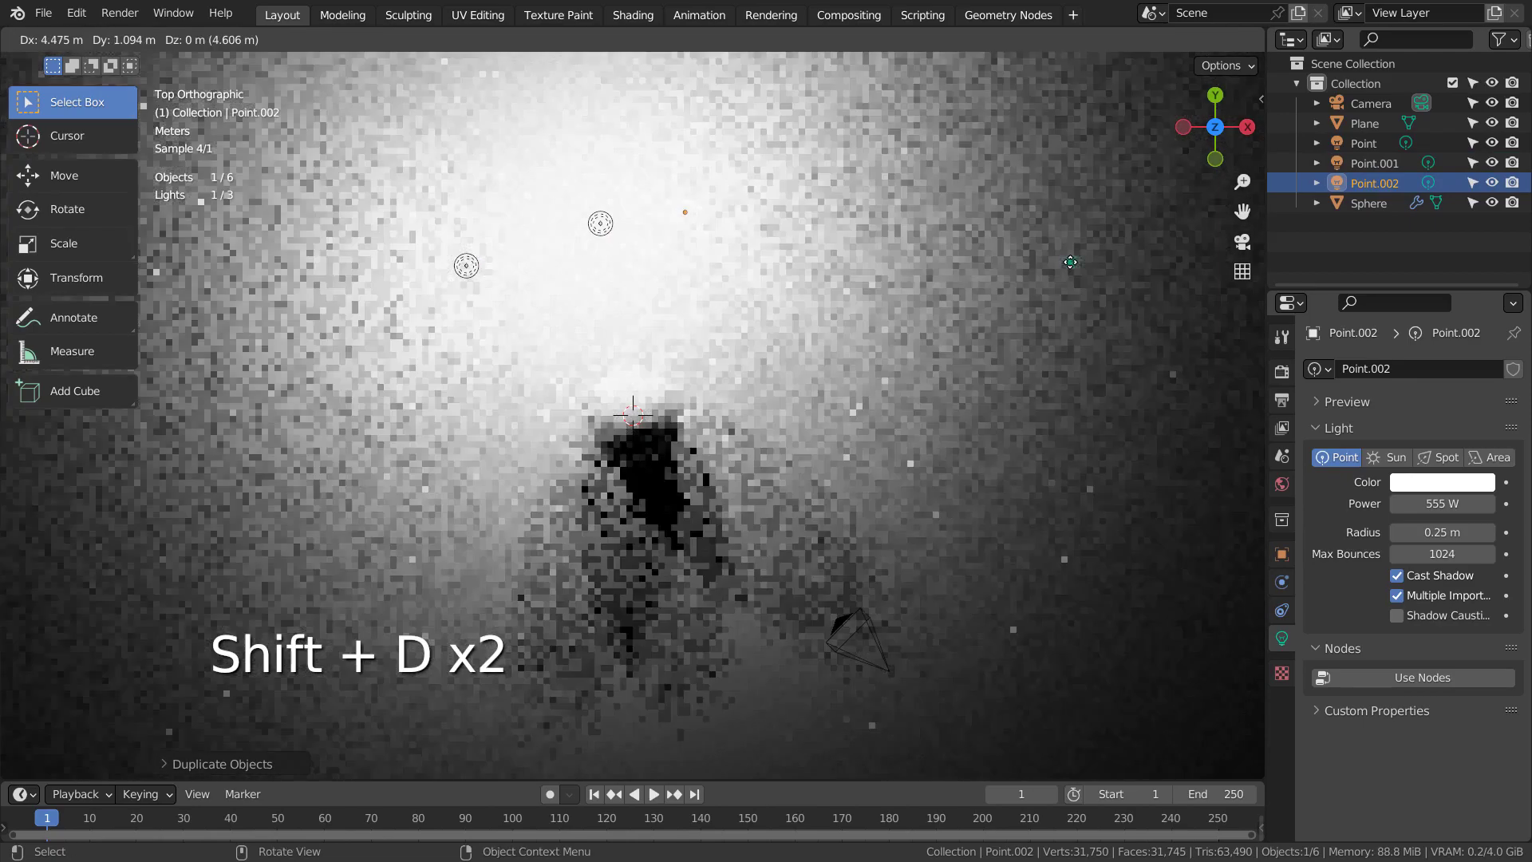
left_click(1069, 262)
middle_click_drag(901, 476, 798, 333)
Step: Turn off Cast Shadow for Point.002 and Point.001, leaving one sphere shadow
scroll(715, 472, "up", 1)
scroll(715, 472, "up", 1)
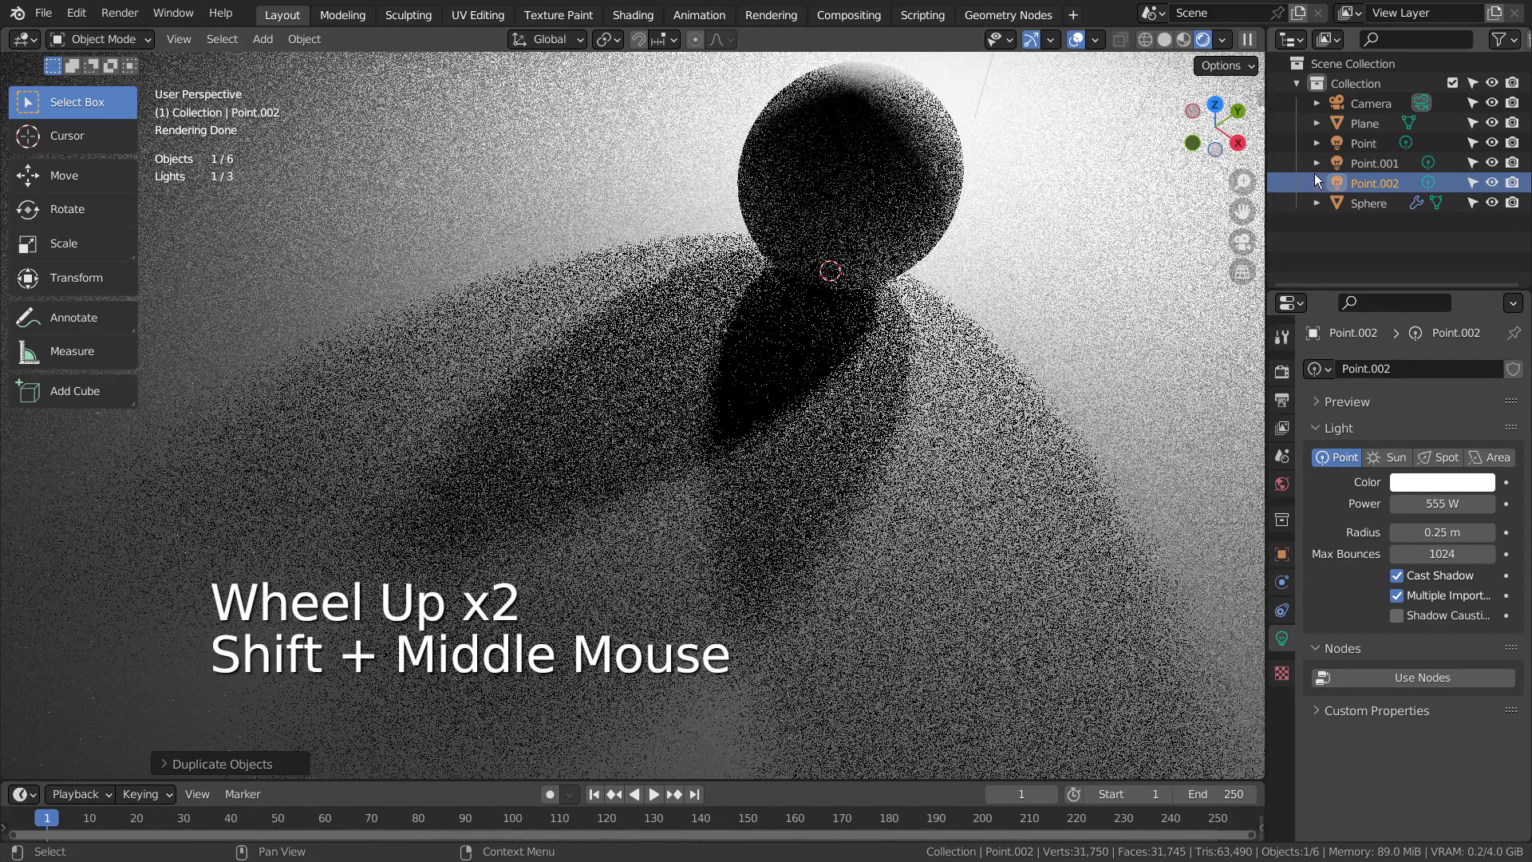
left_click(1347, 176)
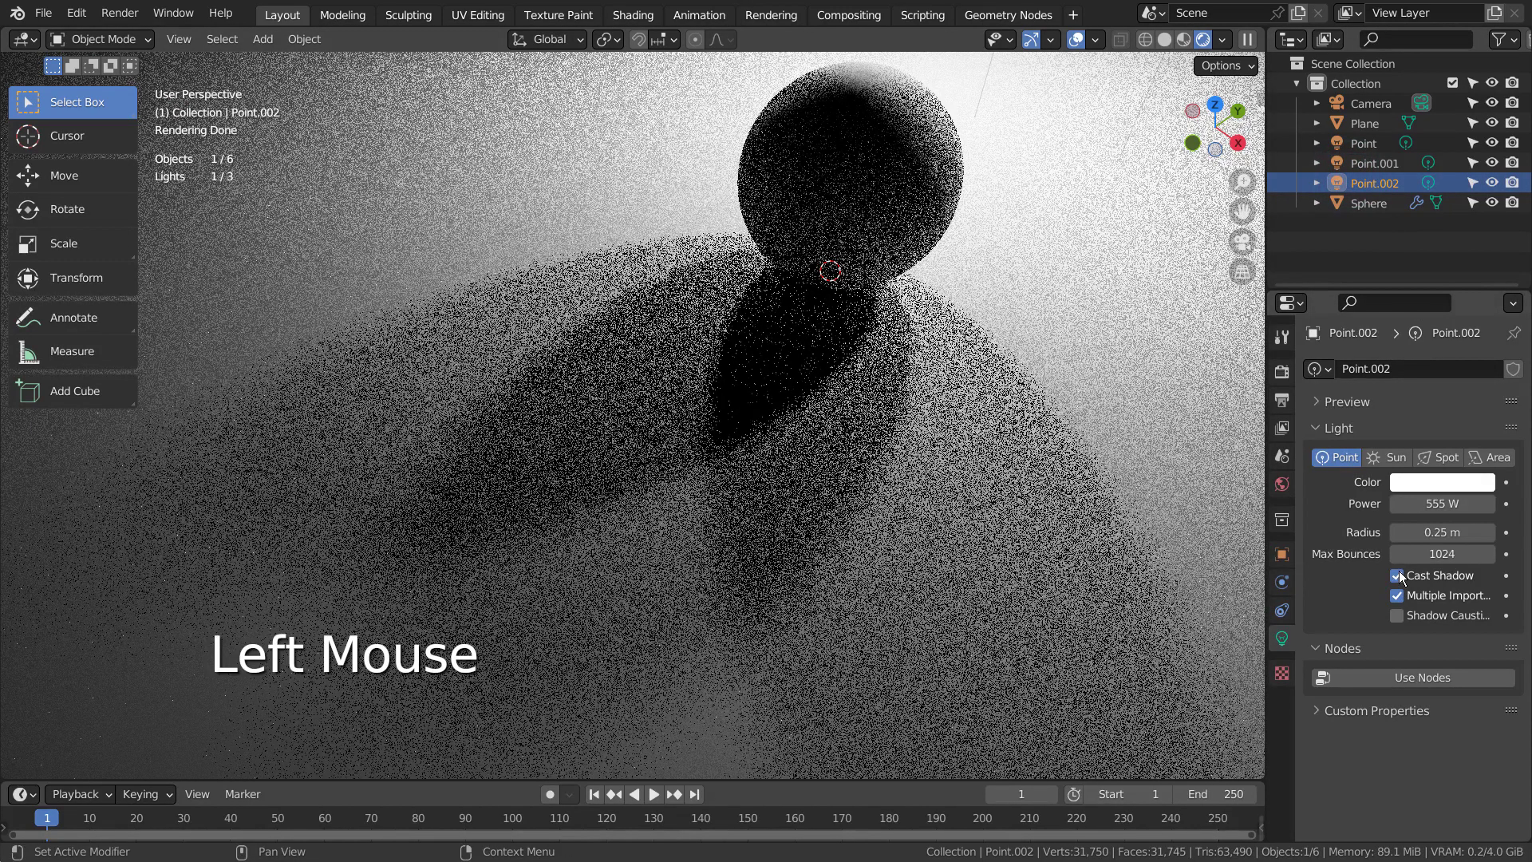
left_click(1397, 575)
left_click(1371, 168)
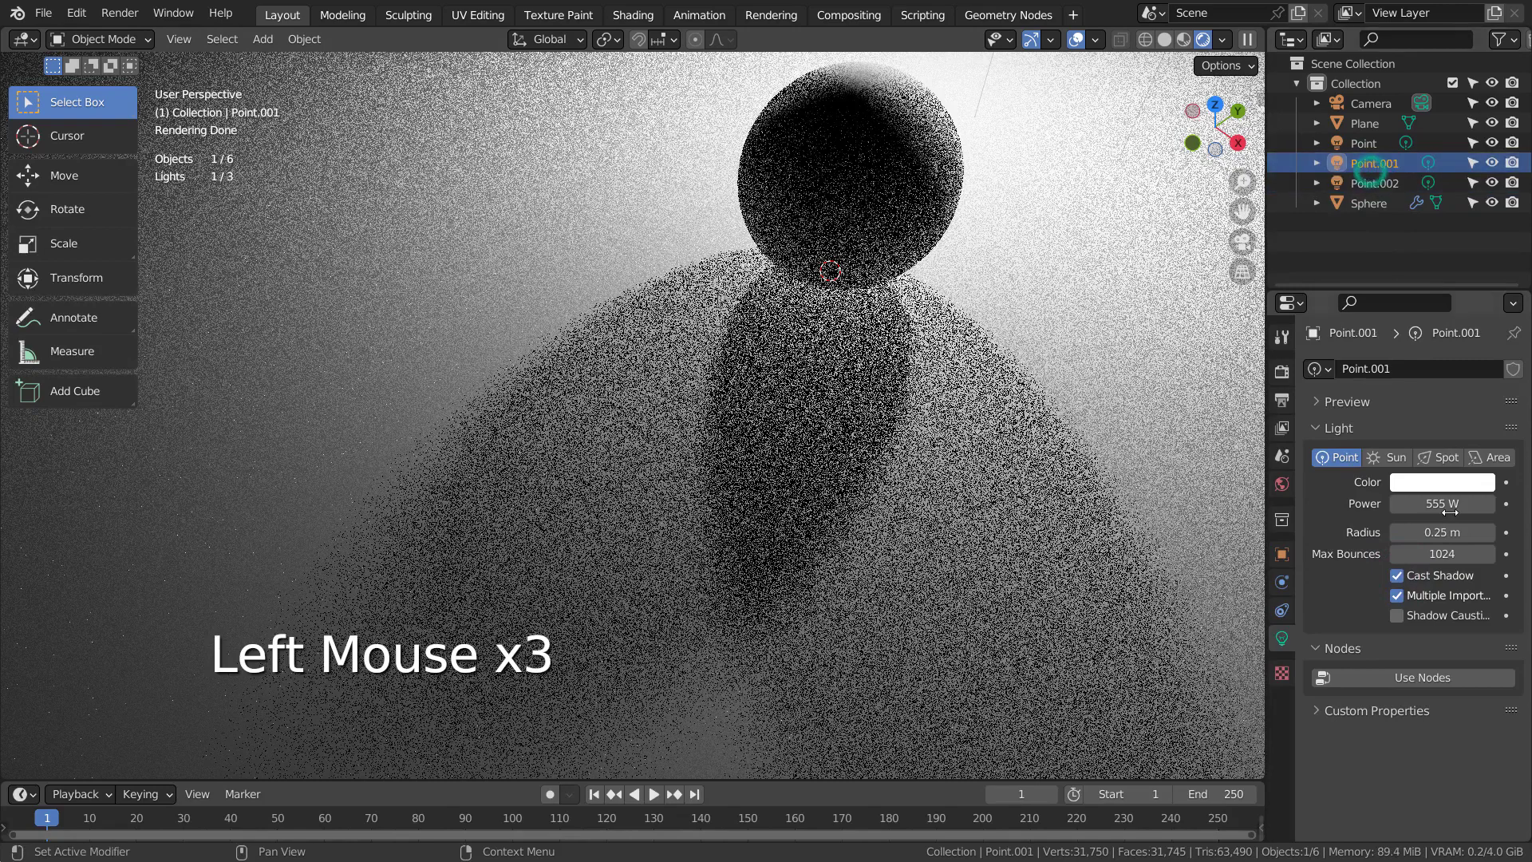
left_click(1397, 595)
left_click(1397, 575)
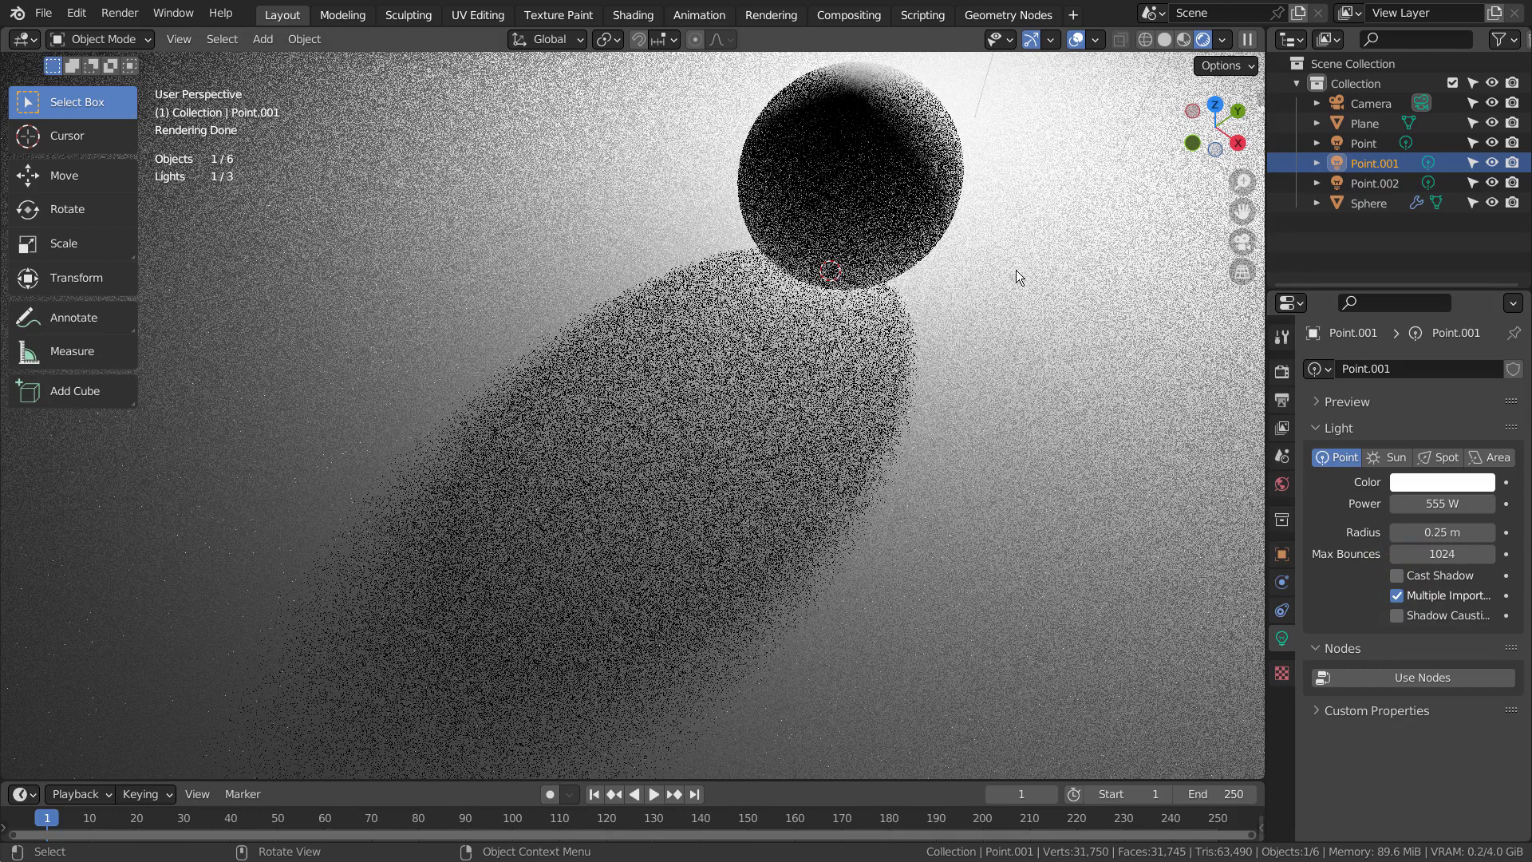
scroll(1016, 270, "down", 4)
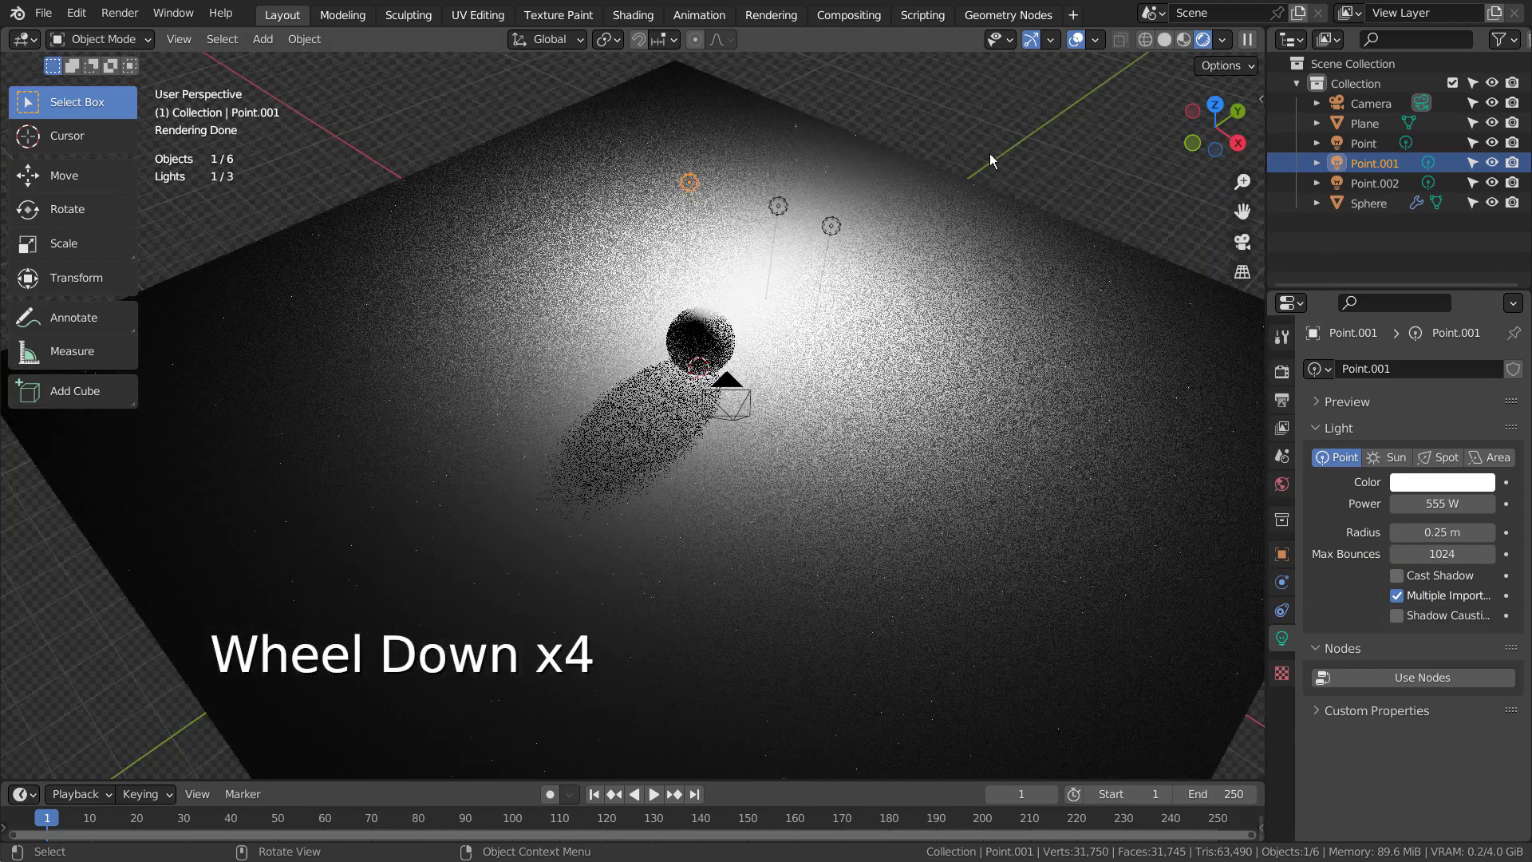
Step: Select all three point lights in the Outliner and delete them
left_click(1347, 150)
left_click(1373, 182, "shift")
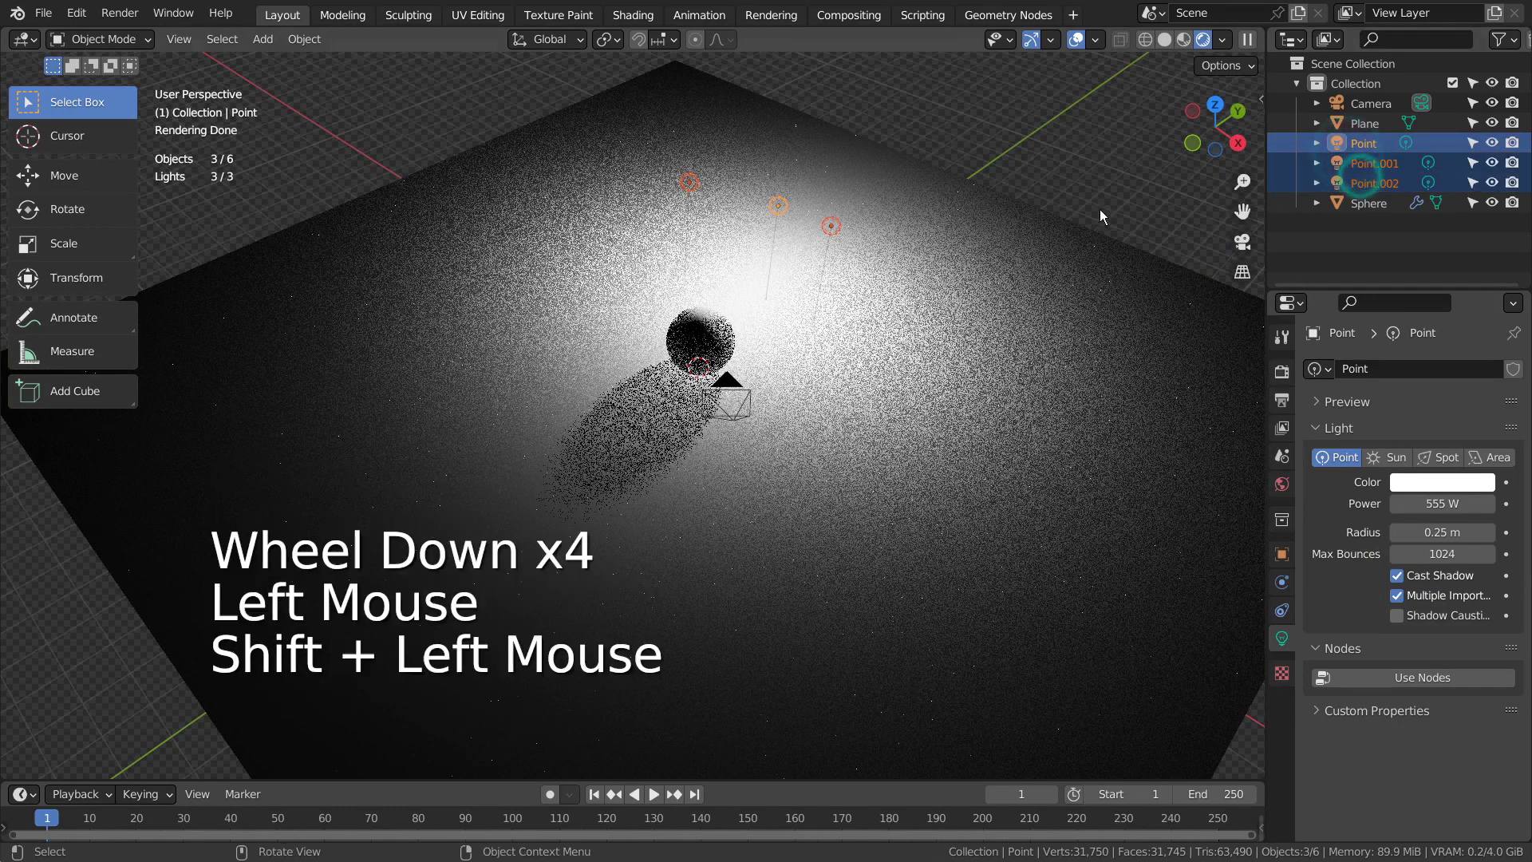
left_click(1032, 214)
left_click(1363, 142)
left_click(1374, 183, "shift")
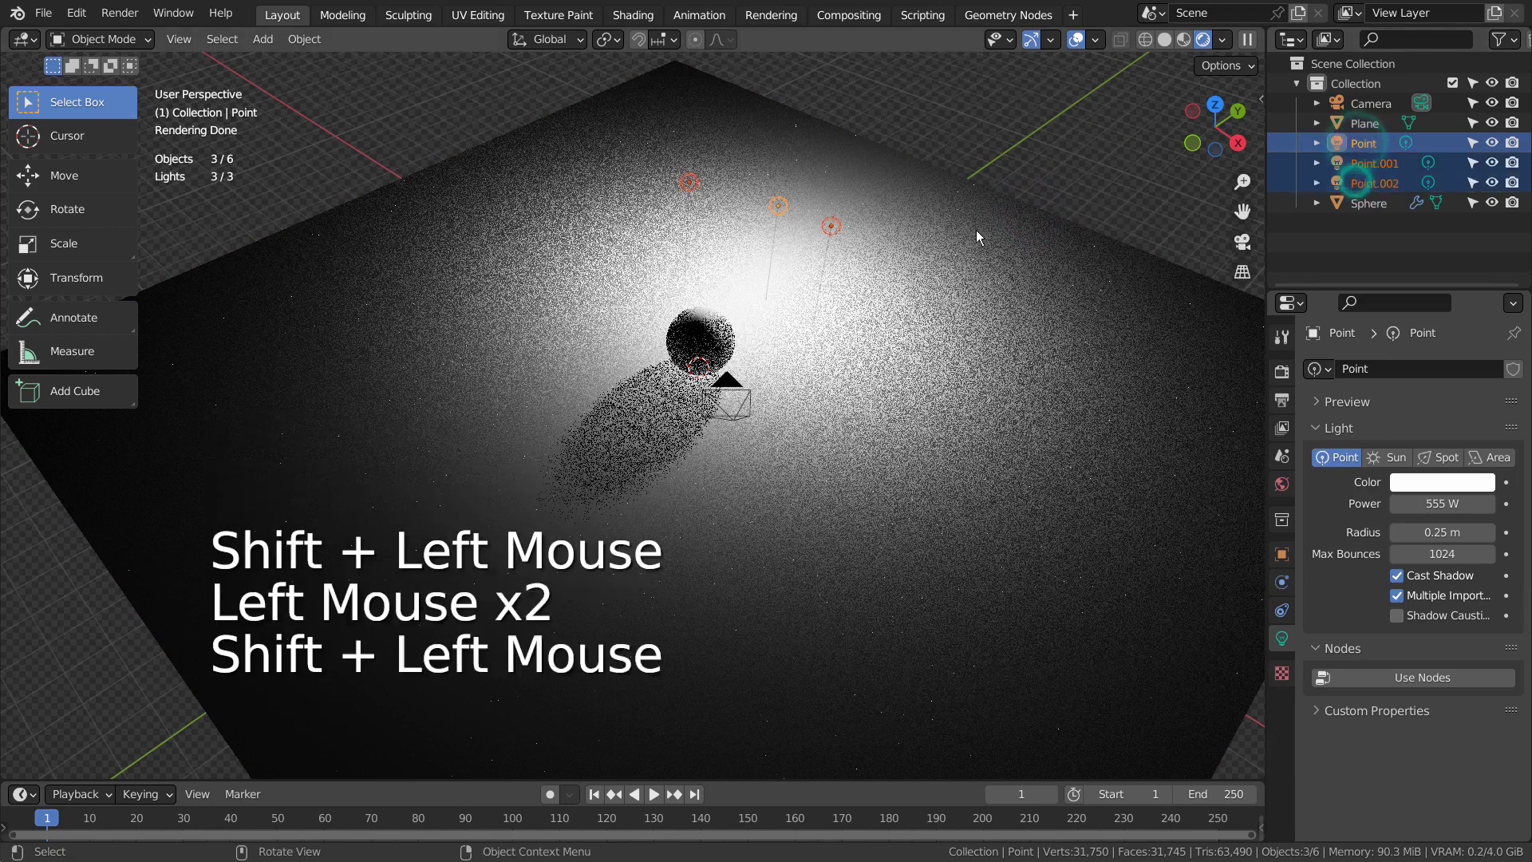
key("x")
Step: Add a new plane, Plane.001, at the scene centre in Material Preview shading
key("shift+a")
mouse_move(878, 52)
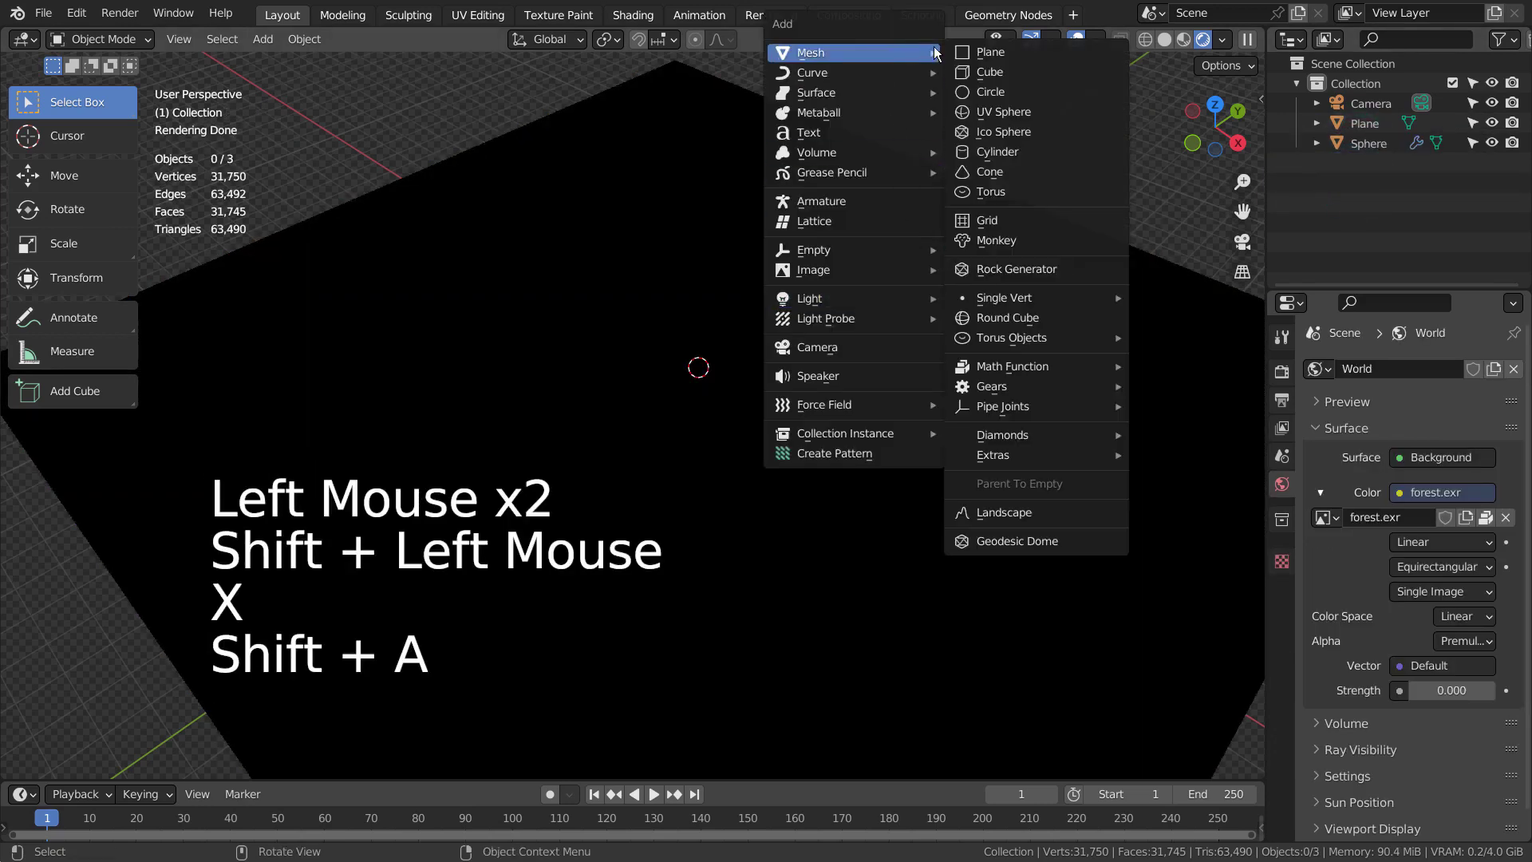
left_click(988, 51)
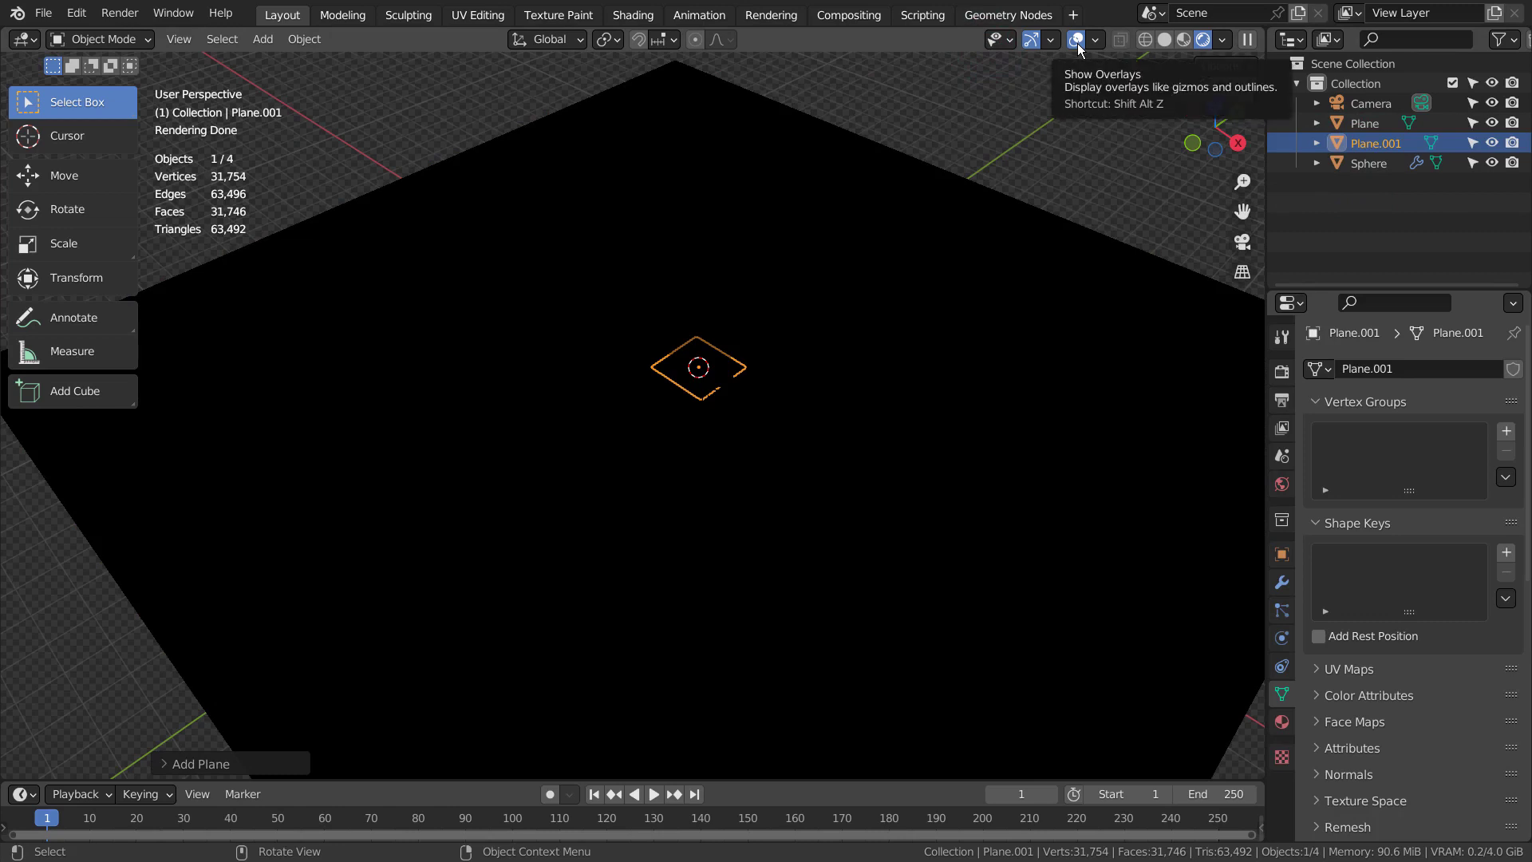
left_click(1183, 39)
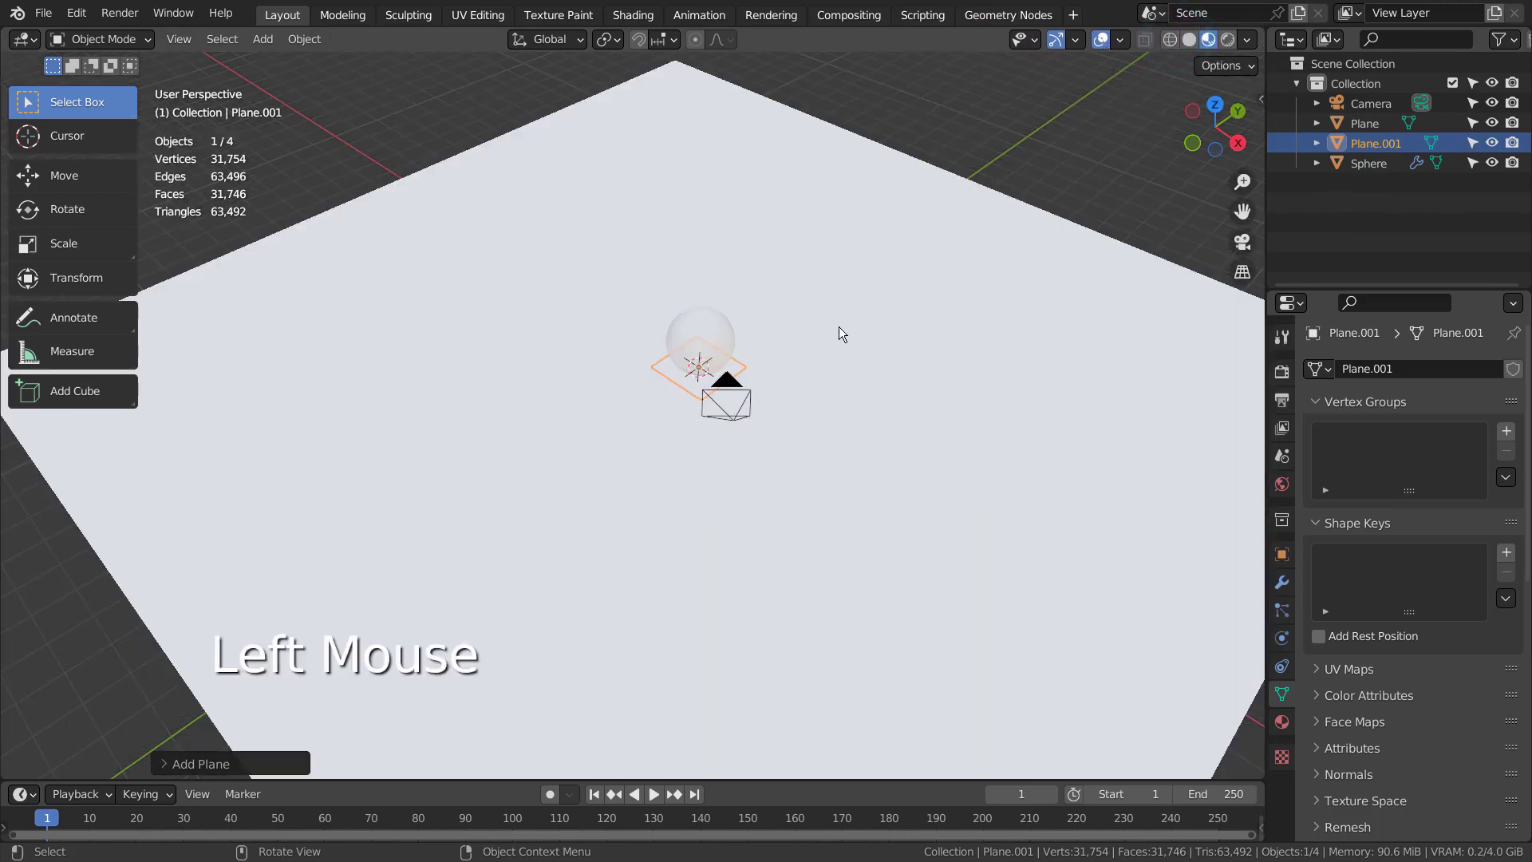
Step: Subdivide Plane.001 in Edit Mode with 25 cuts, then return to Object Mode
key("Tab")
right_click(734, 382)
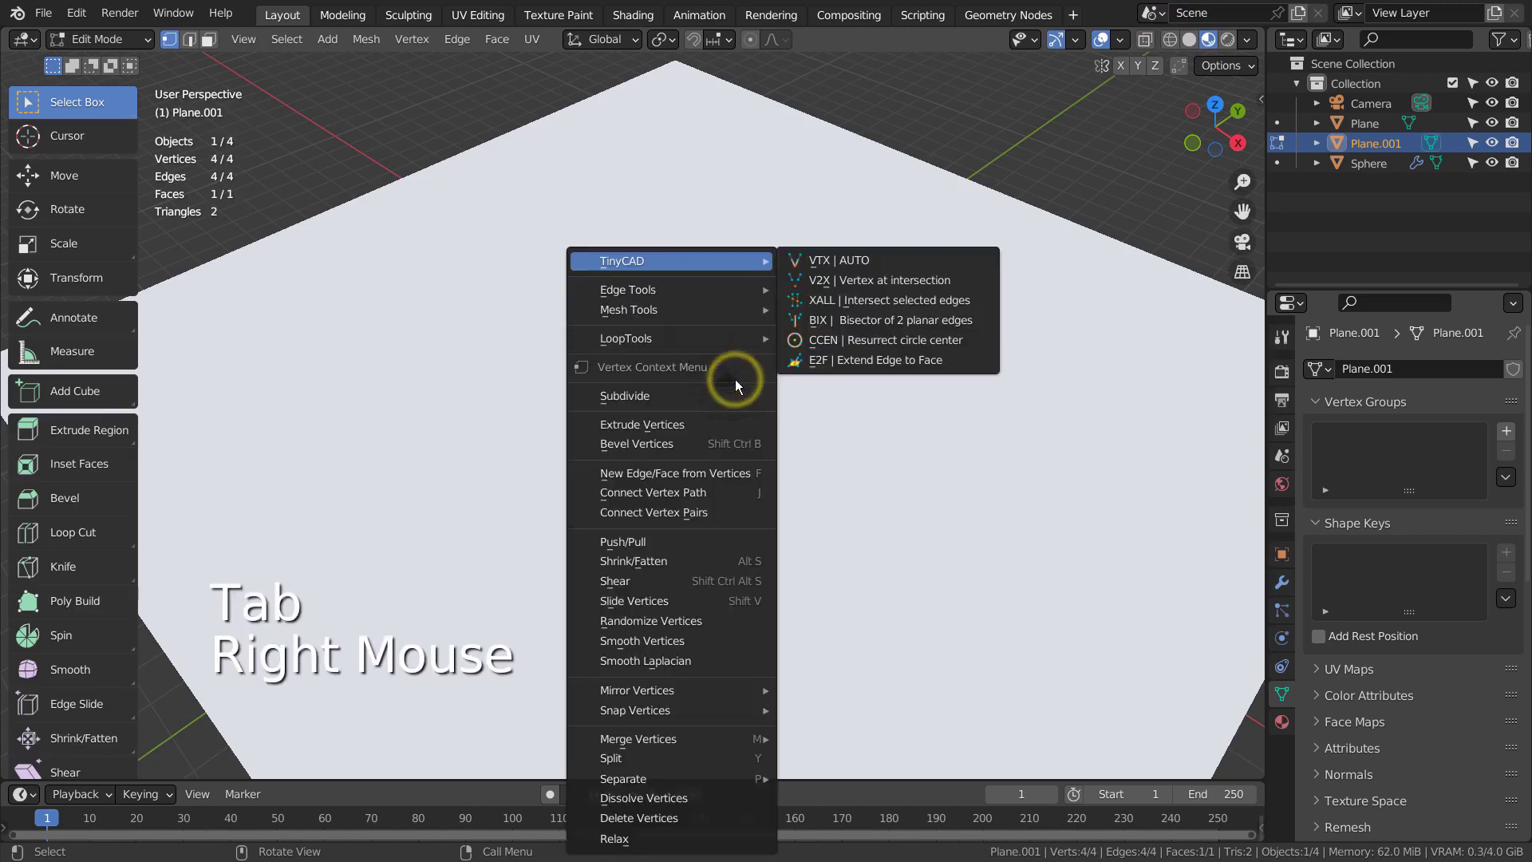
left_click(735, 386)
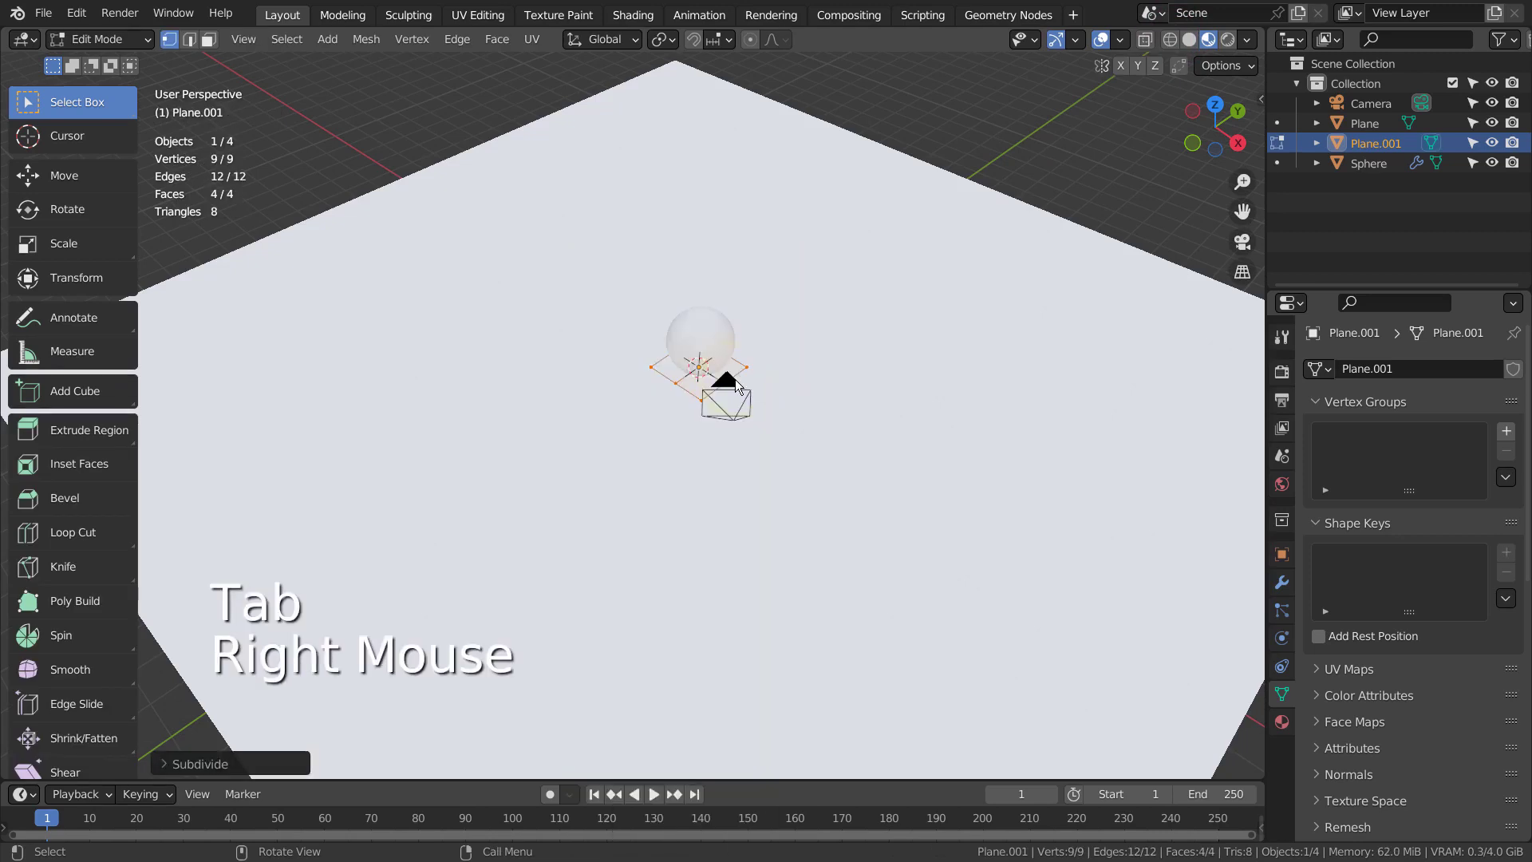
left_click(257, 765)
left_click_drag(344, 626, 506, 519)
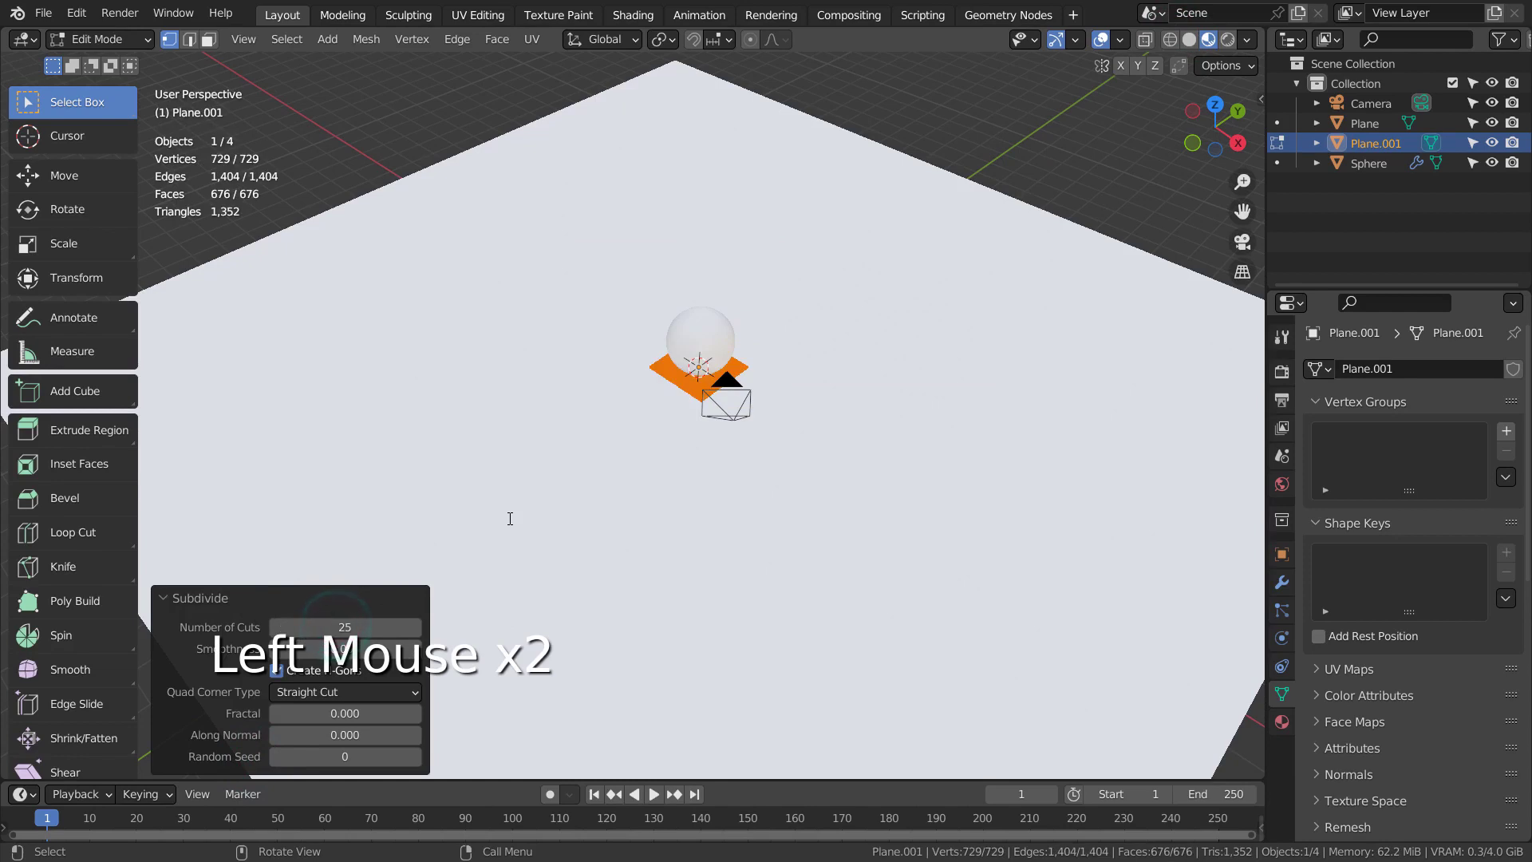
key("Tab")
scroll(712, 405, "up", 3)
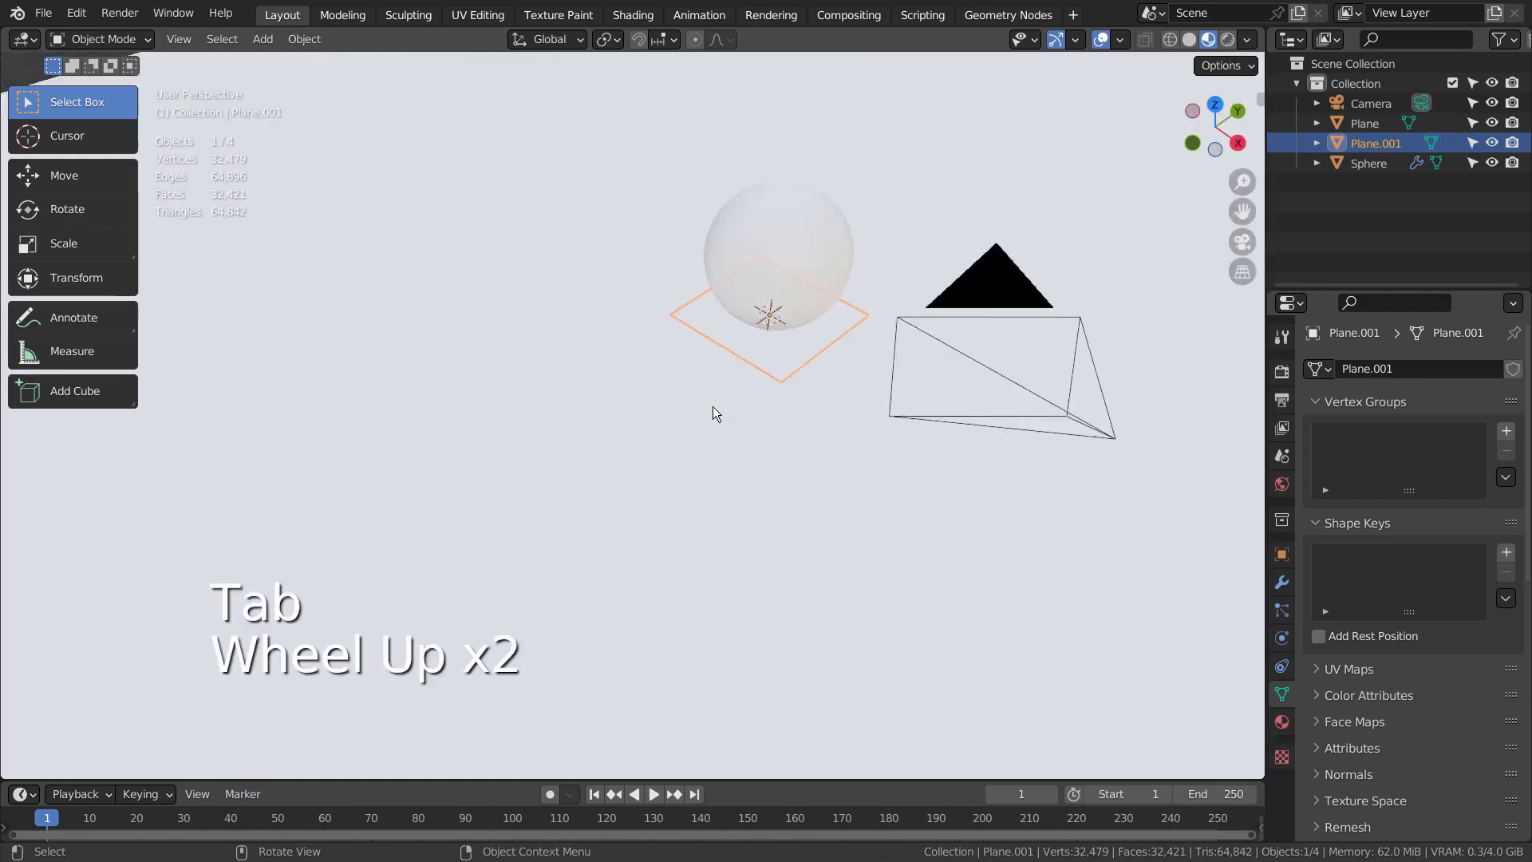
scroll(957, 289, "down", 2)
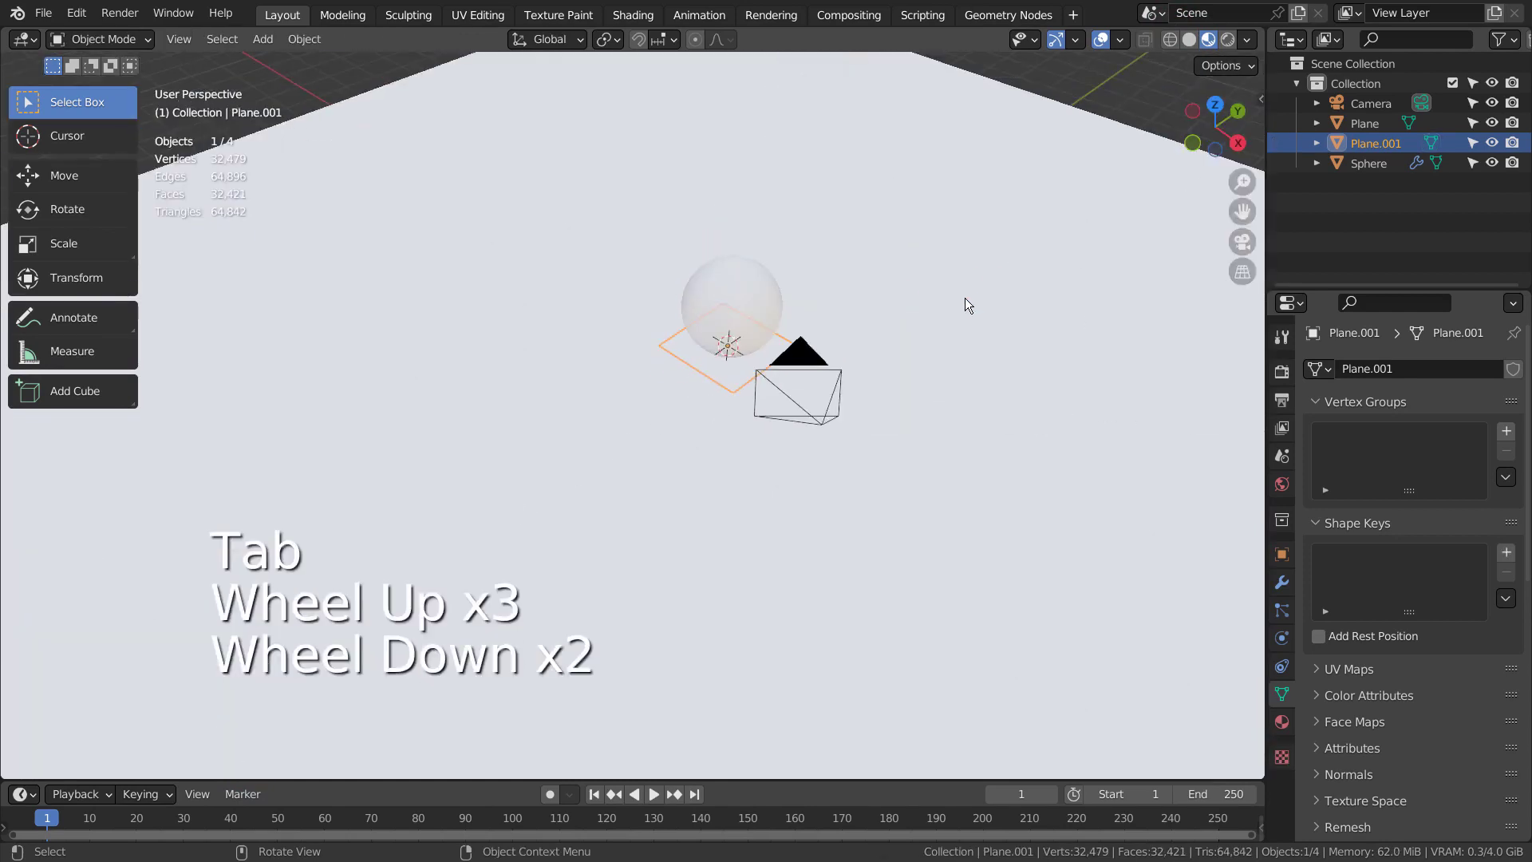
Step: In top view with solid shading, add a Simple Deform modifier to Plane.001
key("KP_7")
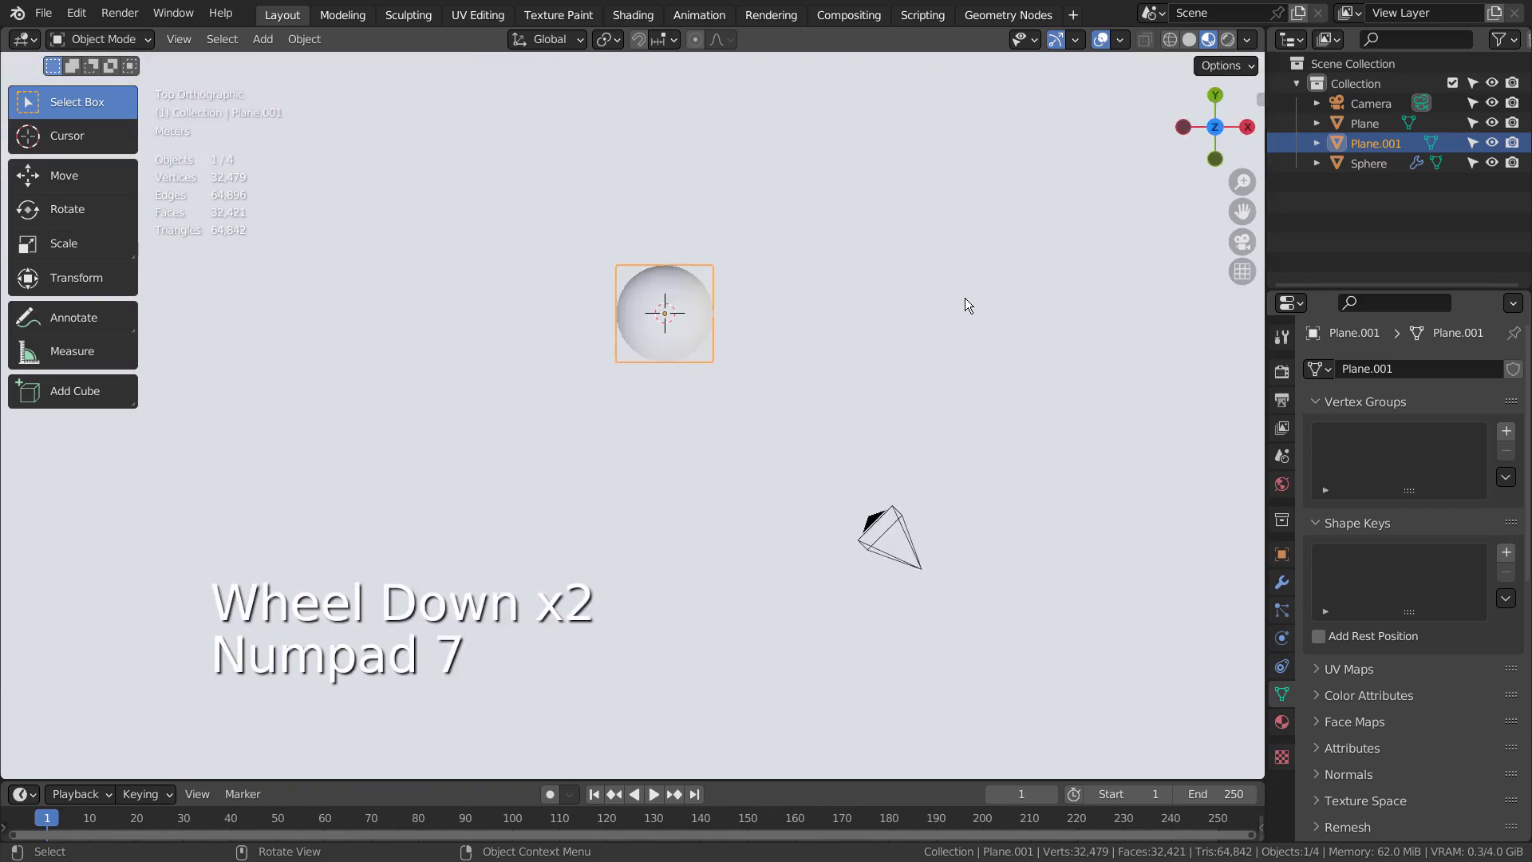
scroll(965, 299, "down", 2)
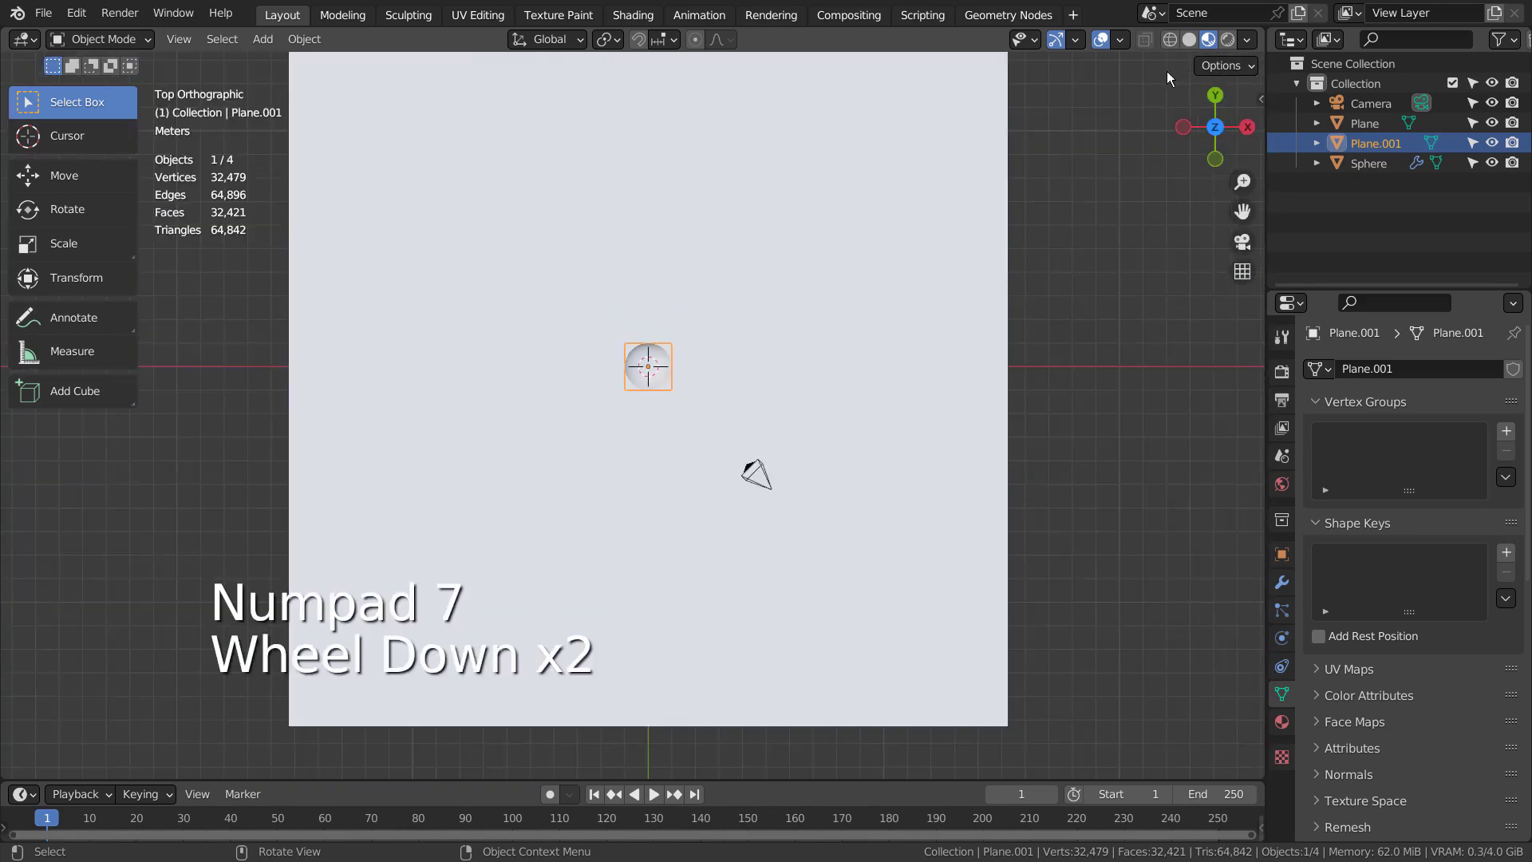
left_click(1188, 39)
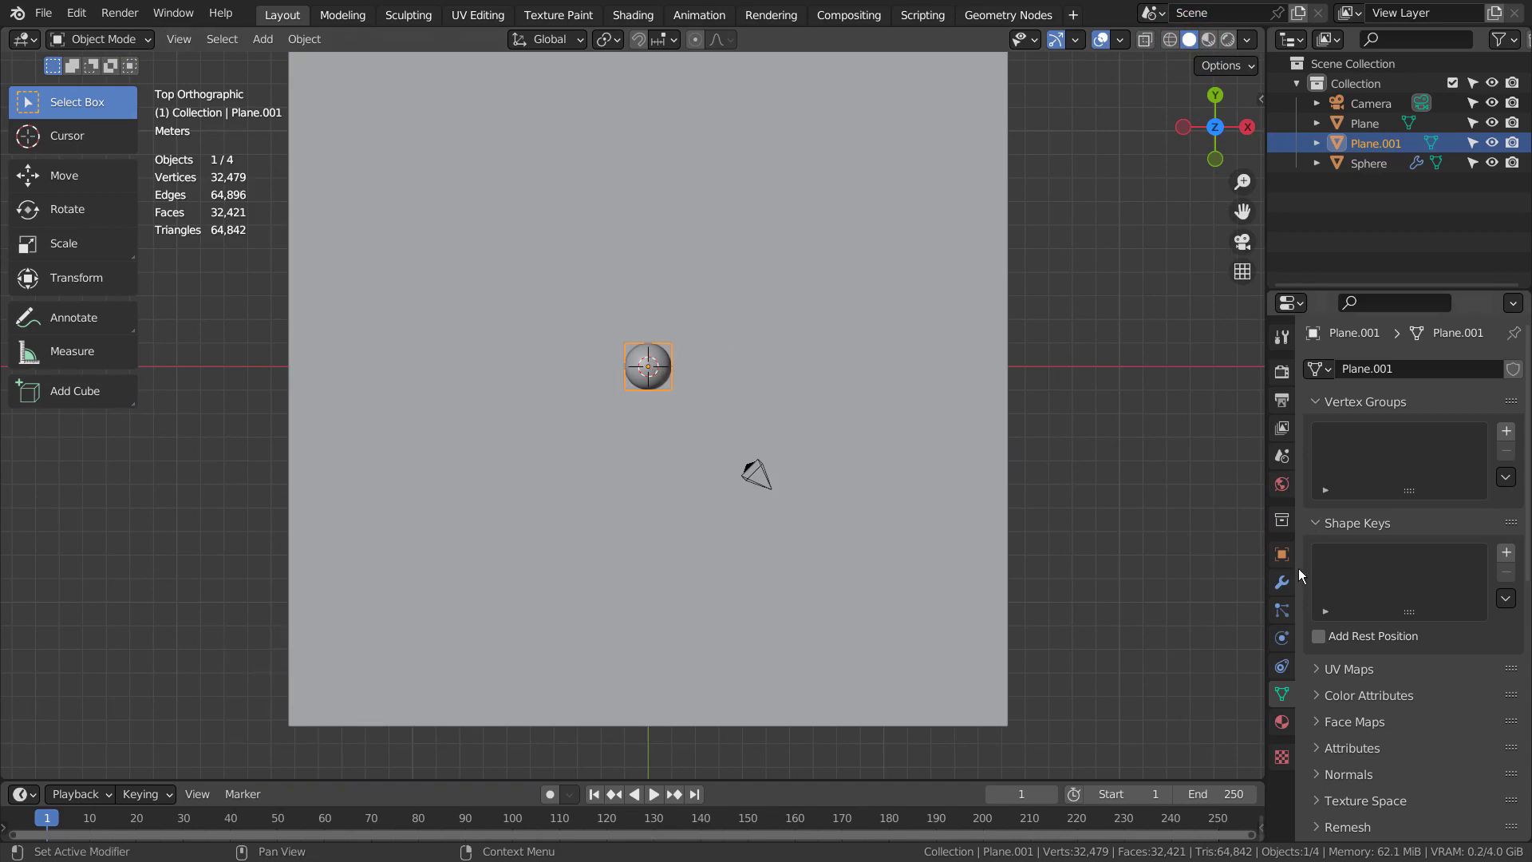
left_click(1282, 581)
left_click(1411, 372)
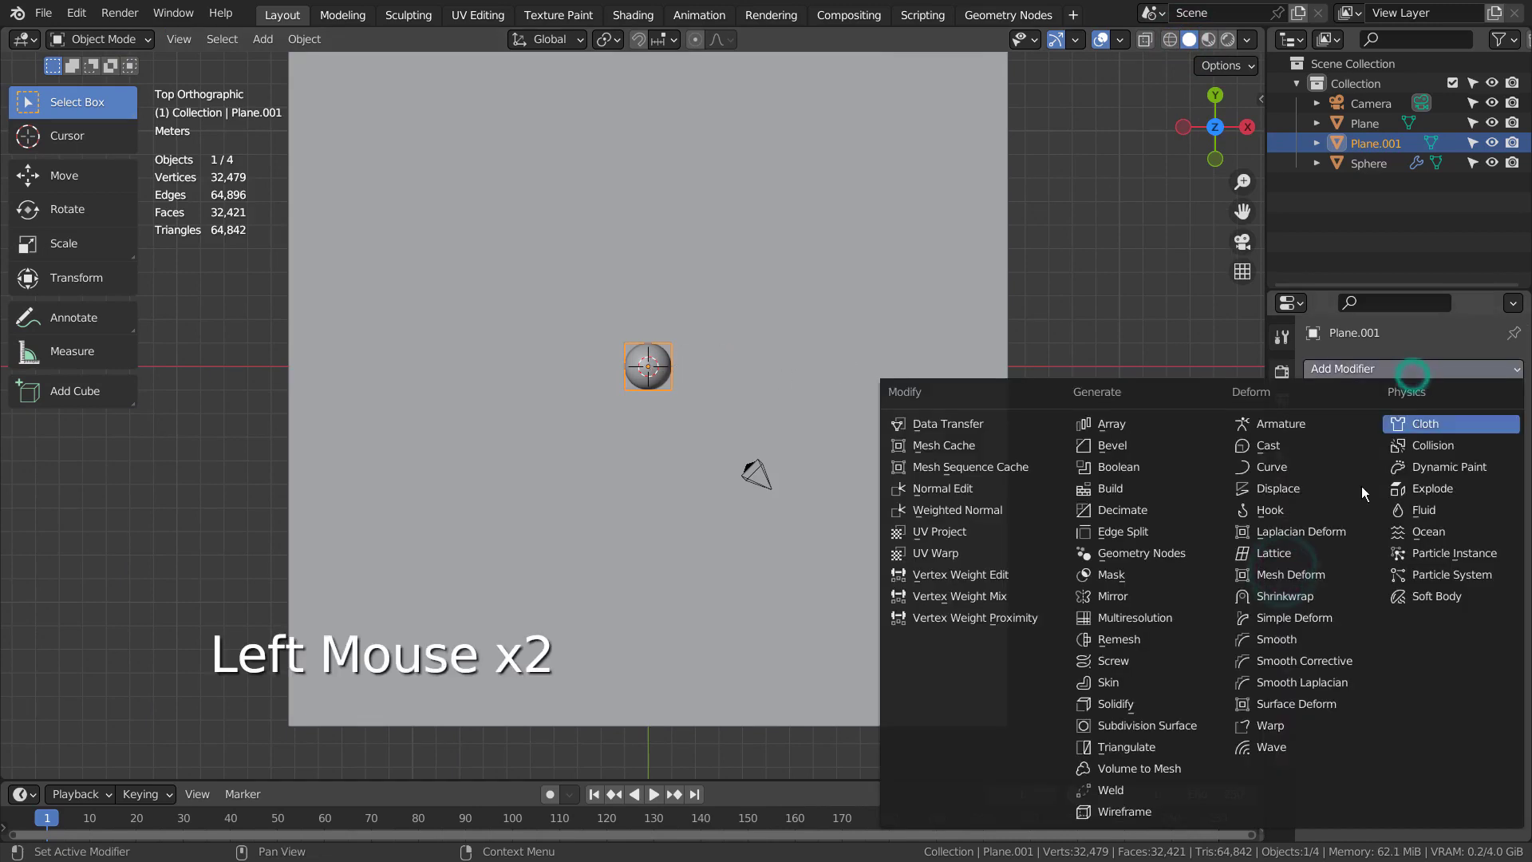
left_click(1304, 611)
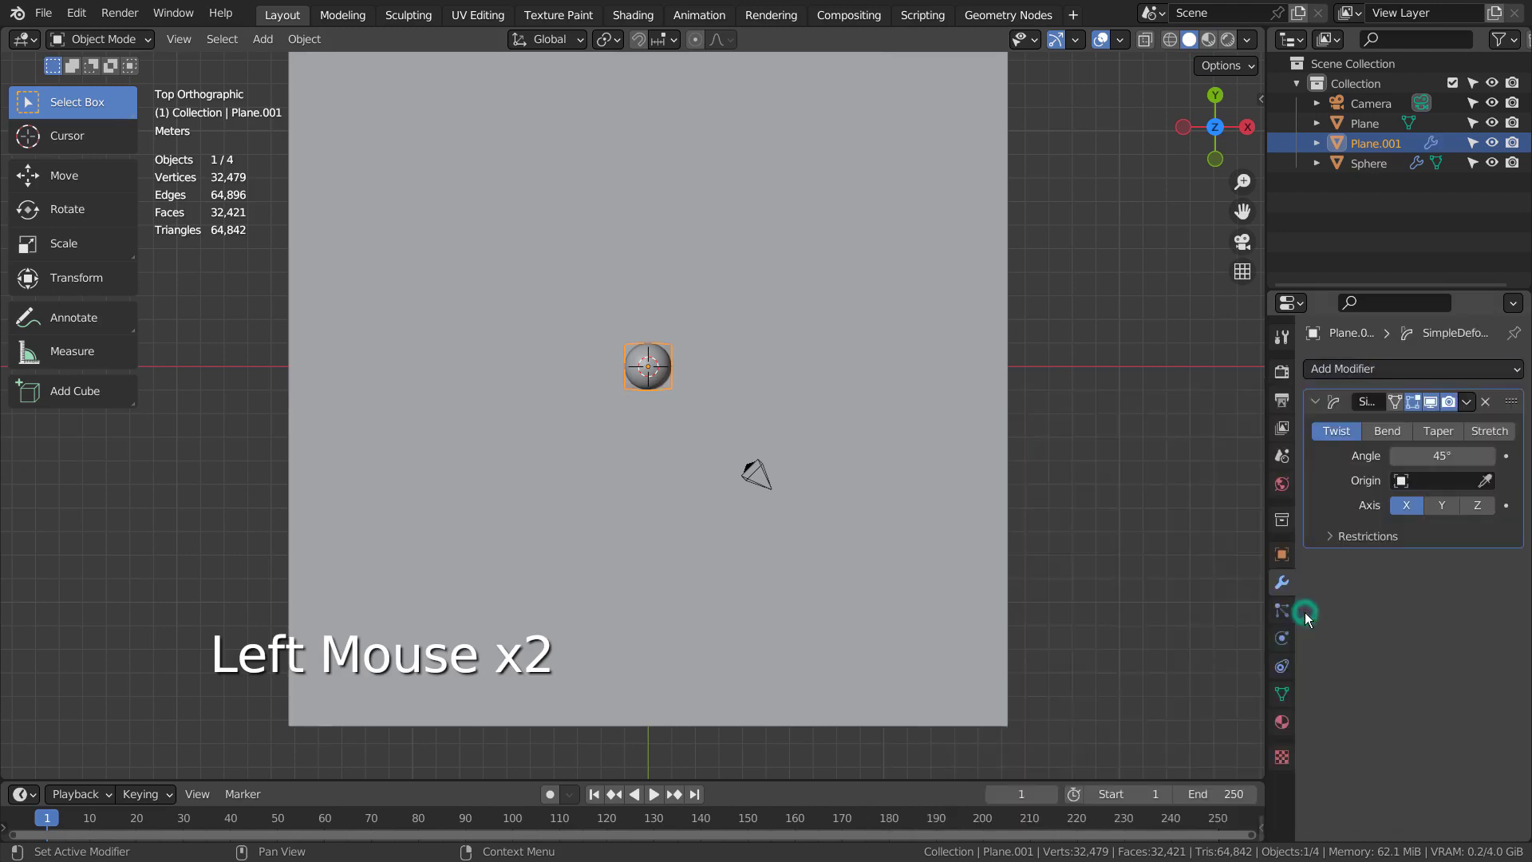
Step: Set the Simple Deform to Bend with a 180° angle on the X axis
left_click(1386, 432)
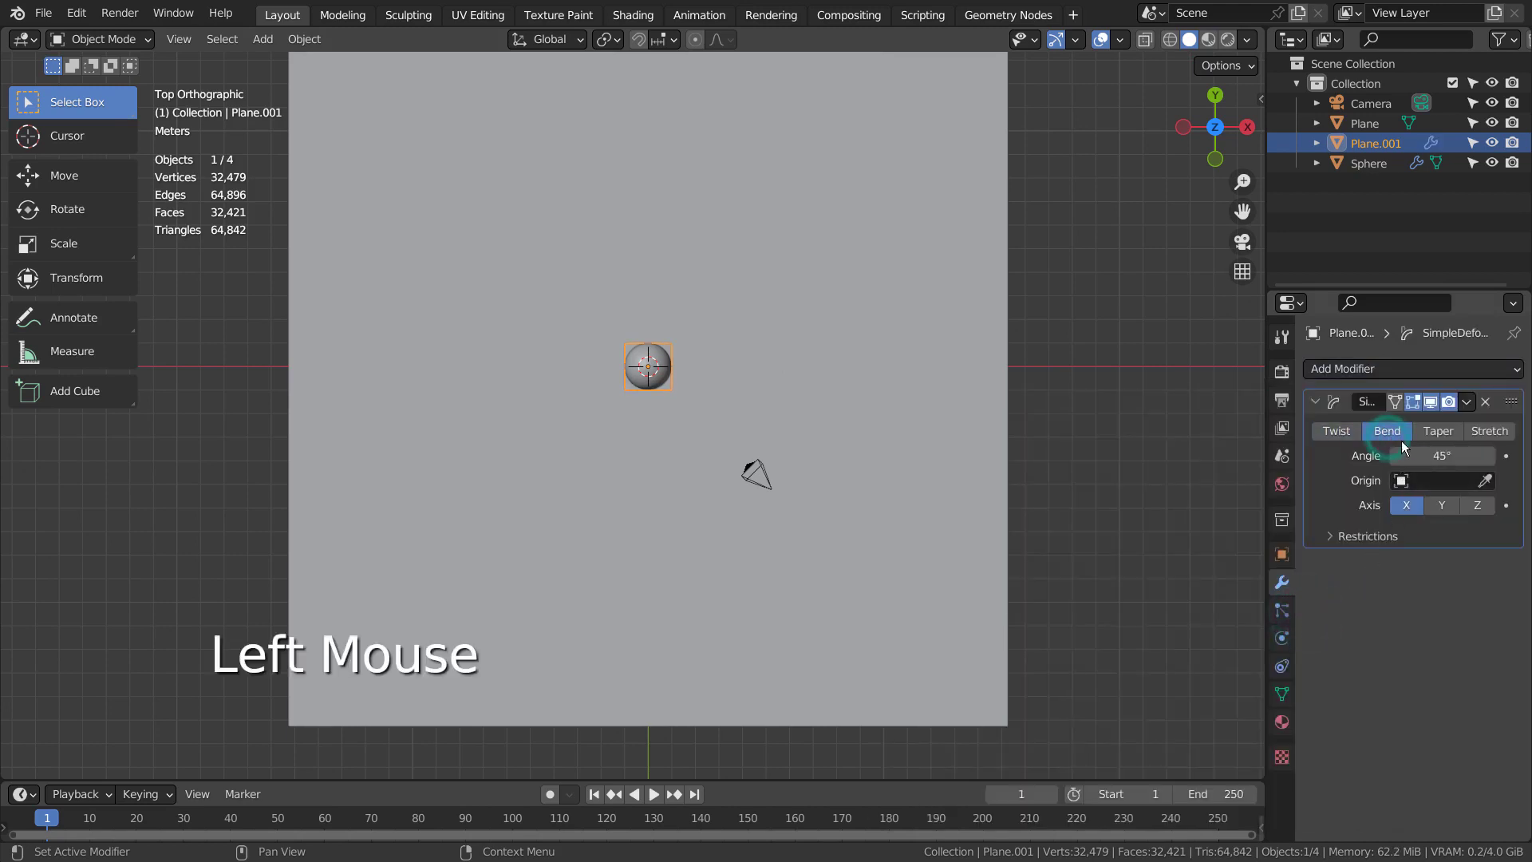
double_click(1448, 456)
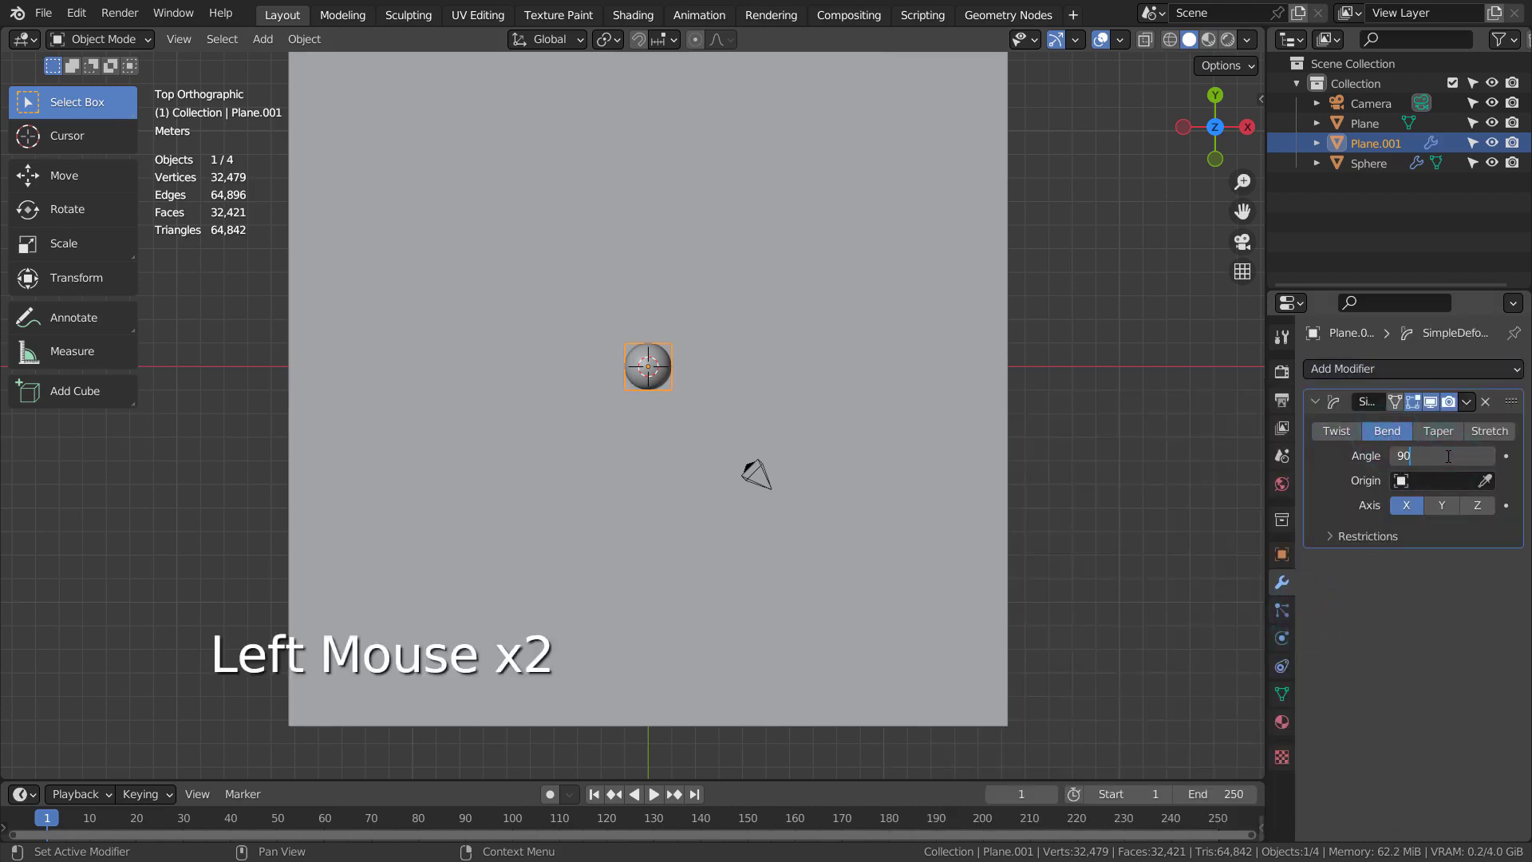
type("180")
key("Return")
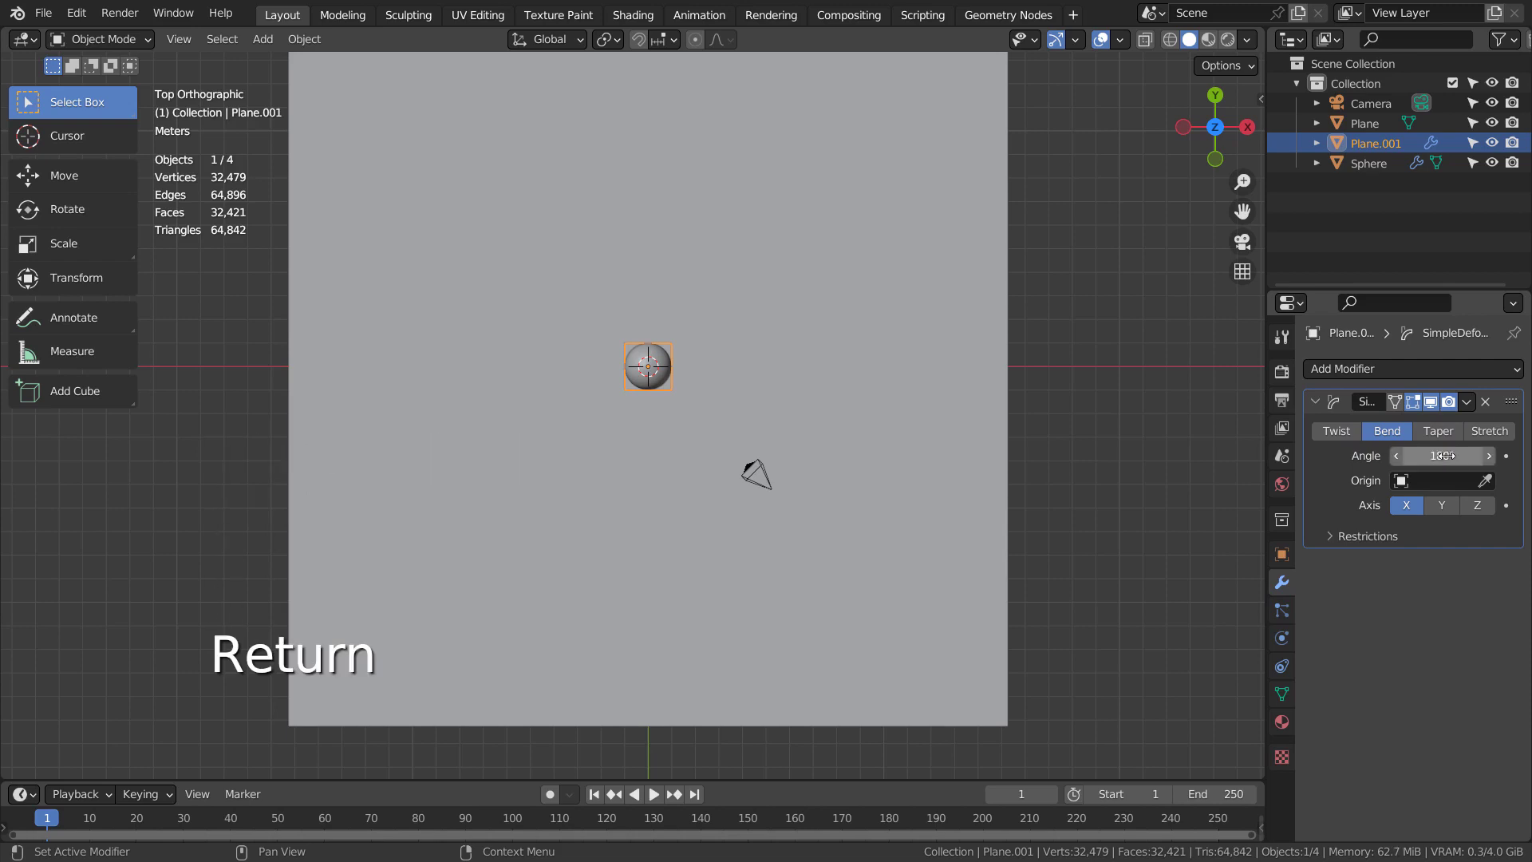
middle_click_drag(1032, 442, 920, 359)
left_click(1442, 501)
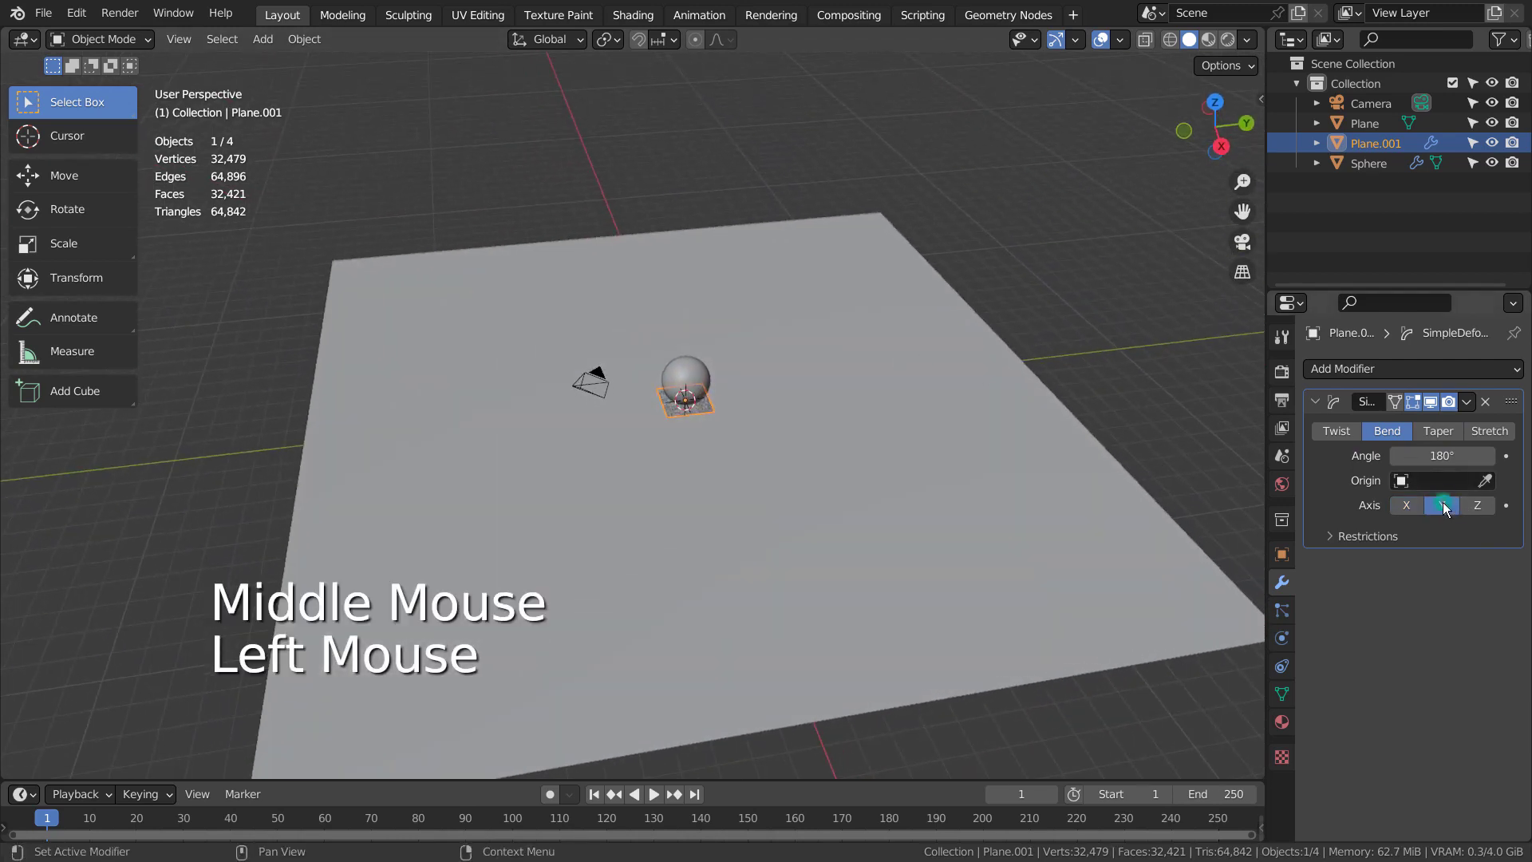
left_click(1476, 505)
left_click(1411, 509)
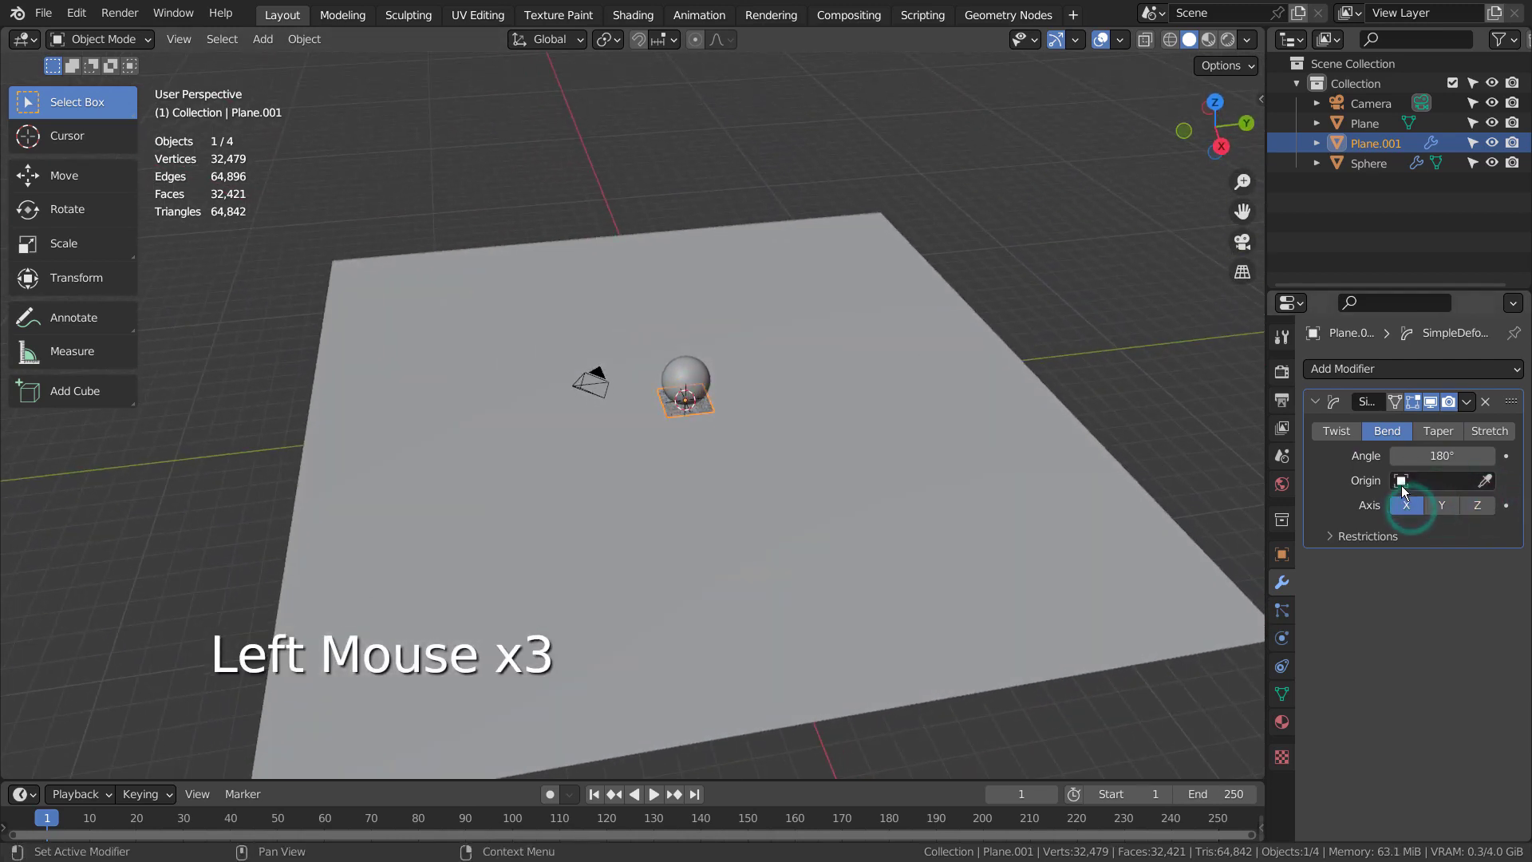
key("shift+a")
Step: Add a Plain Axes Empty and make it Plane.001's bend origin
mouse_move(870, 557)
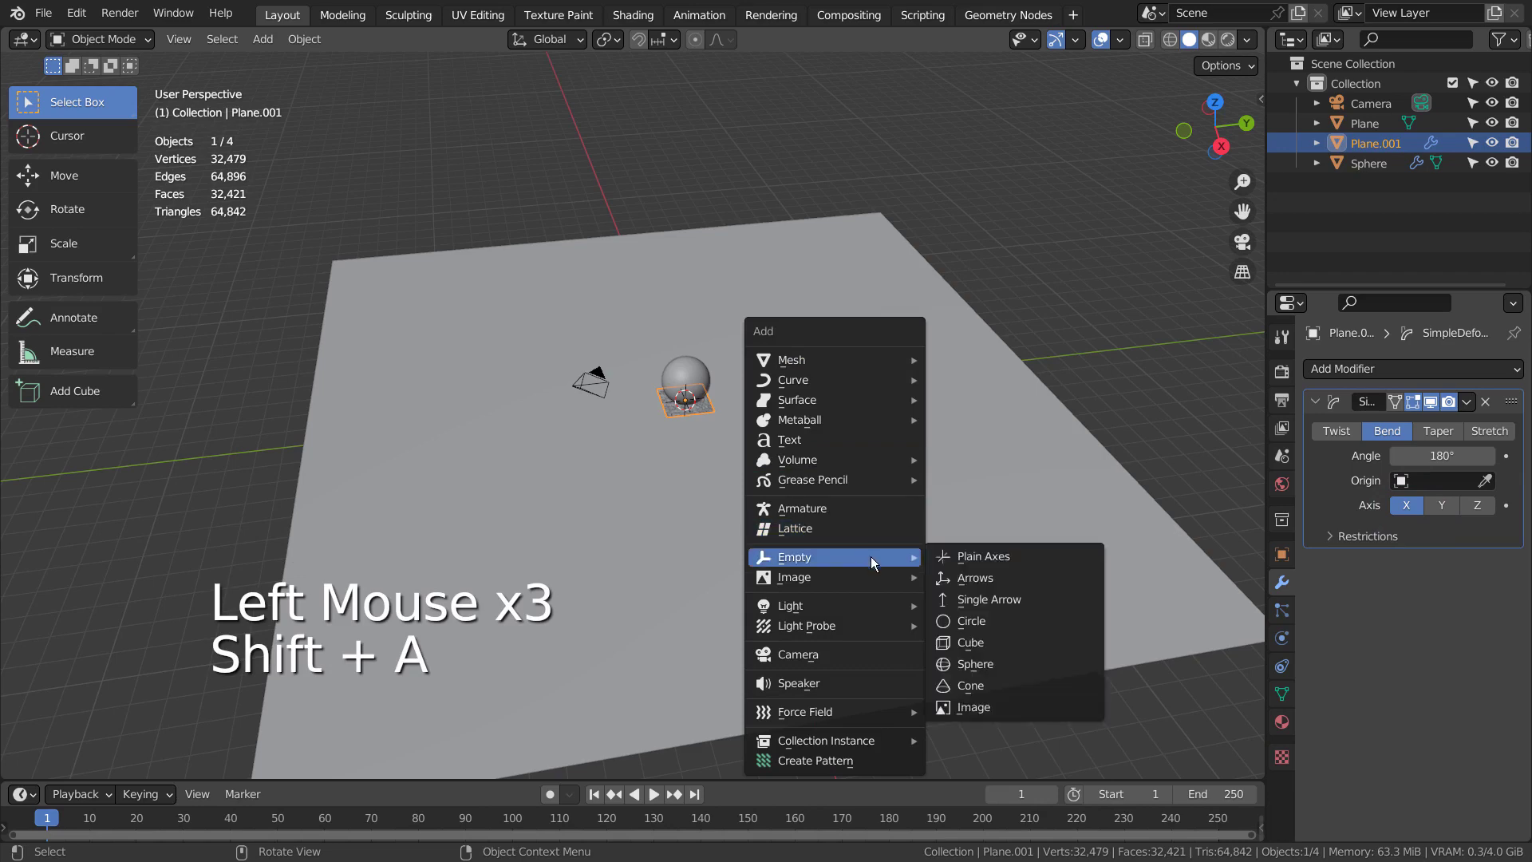
left_click(957, 554)
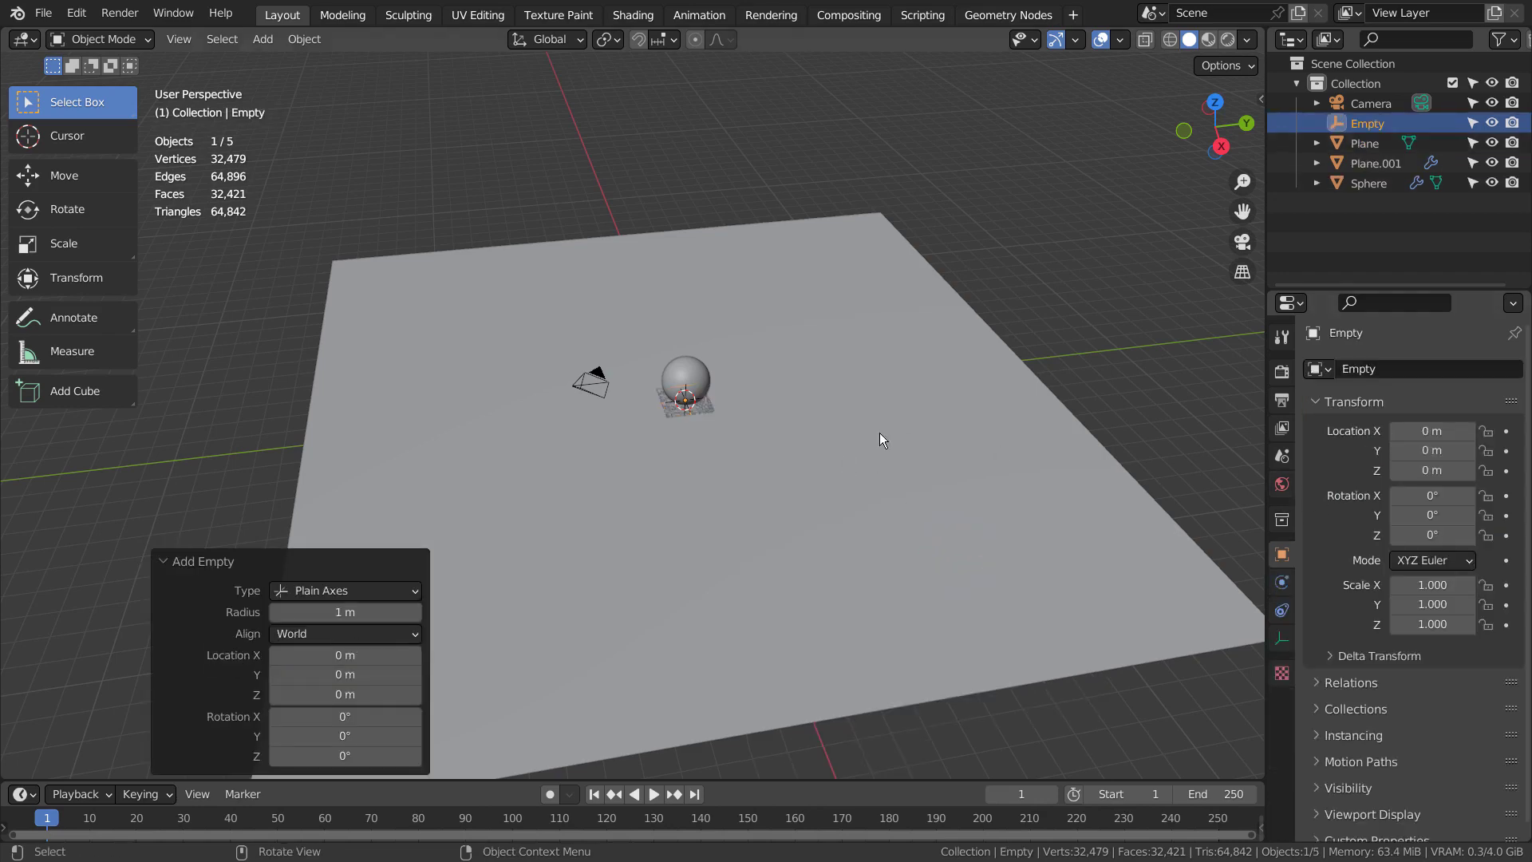
left_click(707, 411)
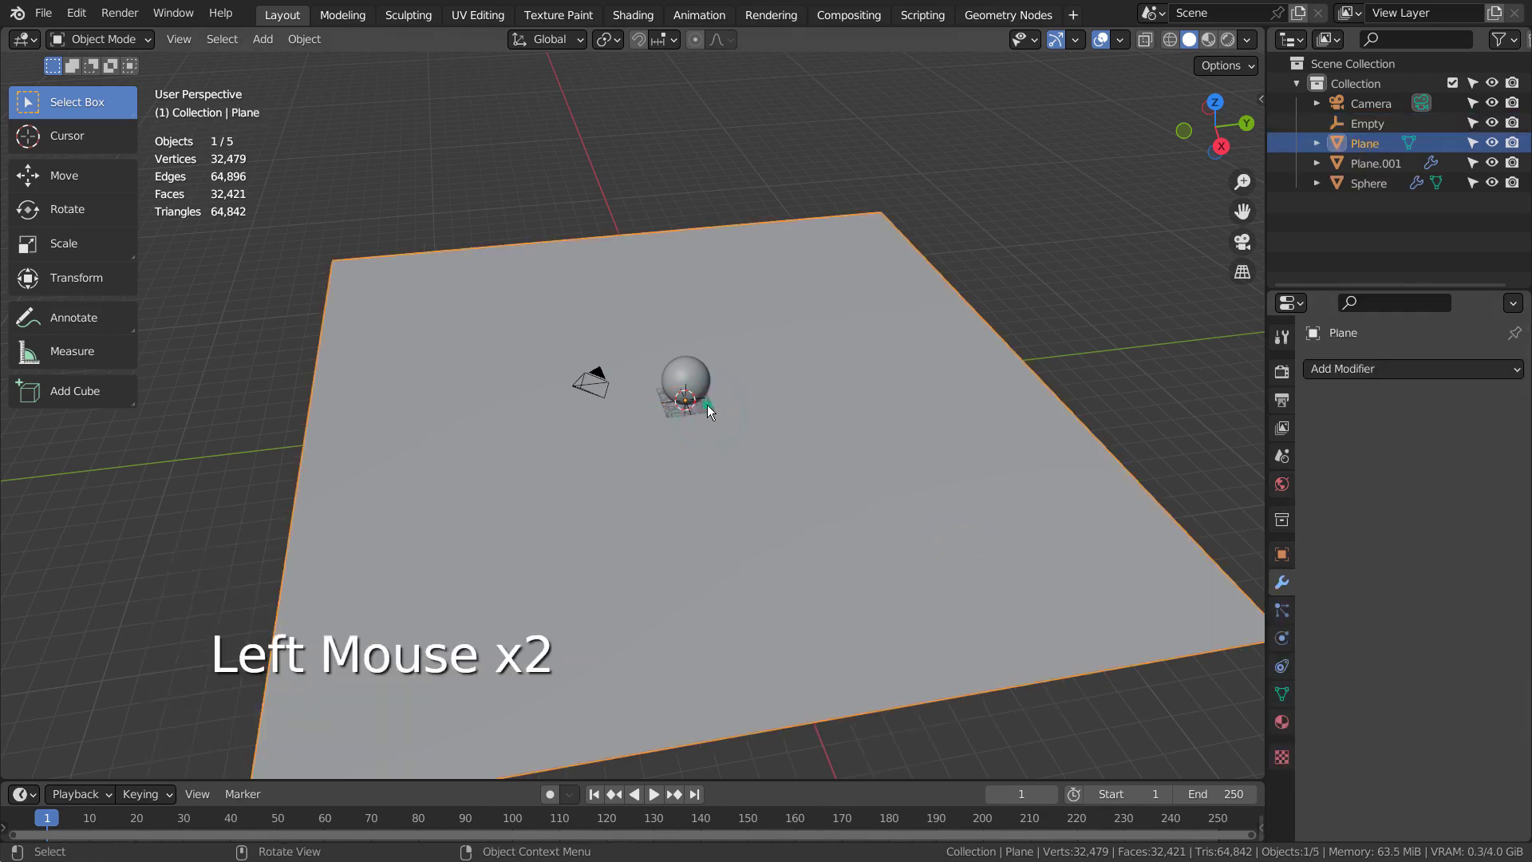
left_click(706, 404)
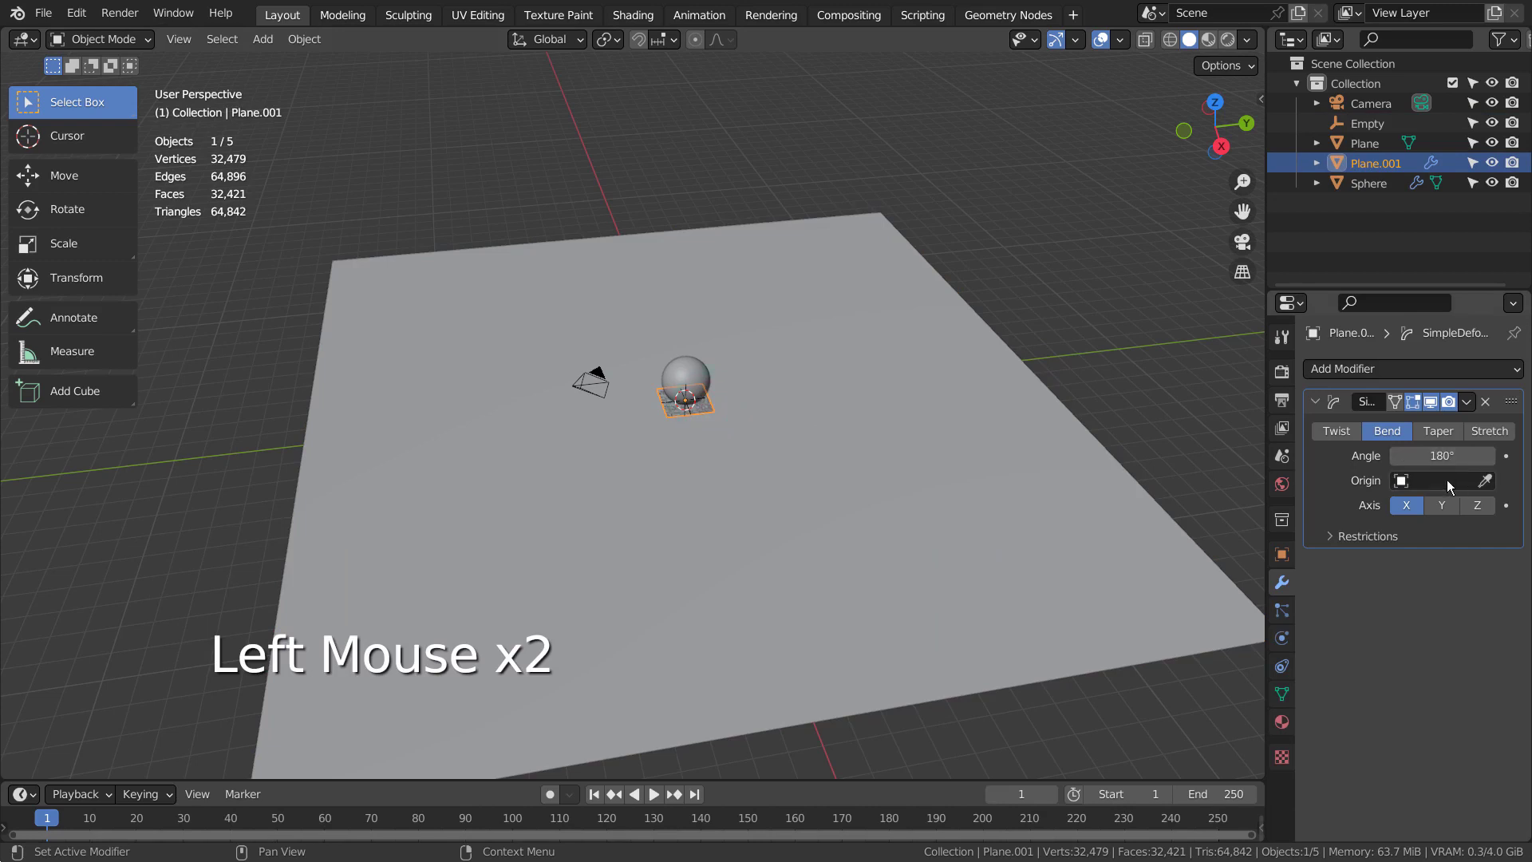
left_click(1408, 483)
left_click(1339, 528)
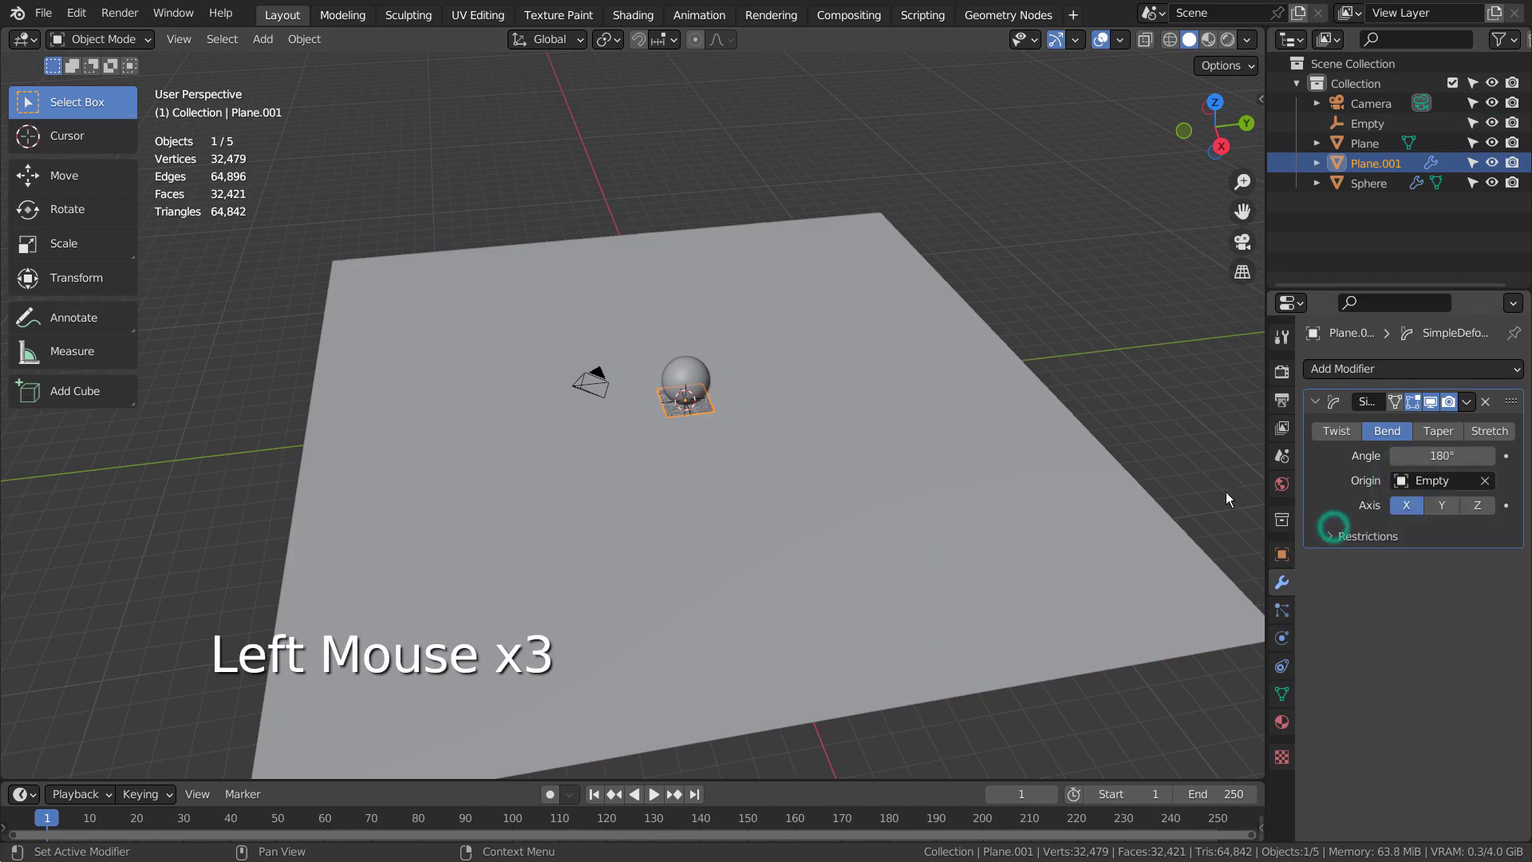
Step: Rotate Plane.001 90° on X to stand upright and set the bend axis to Z
key("r")
key("x")
key("9")
key("0")
key("Return")
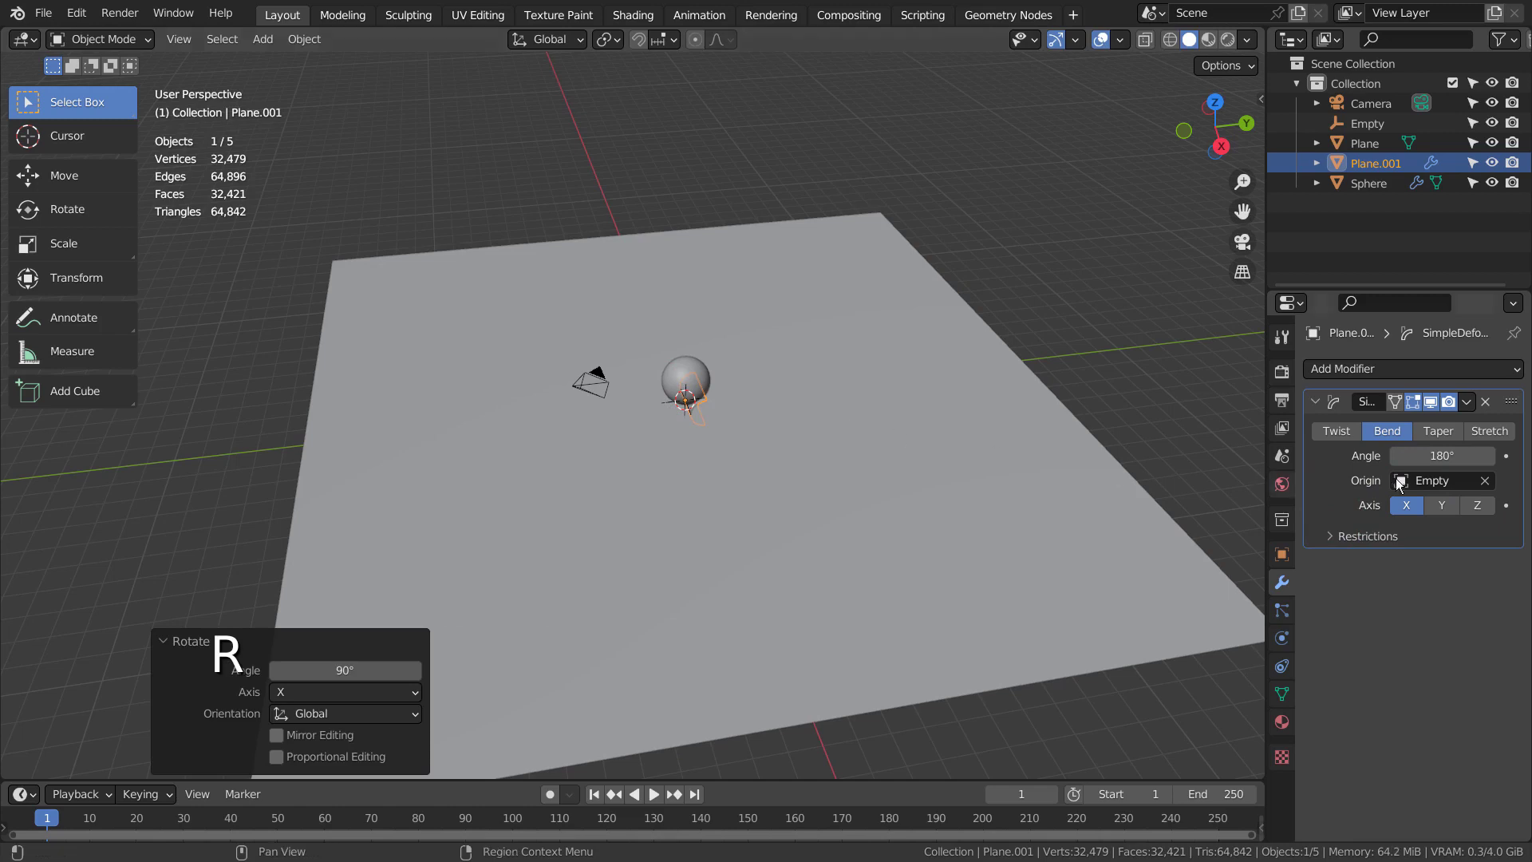
left_click(1444, 507)
left_click(1467, 506)
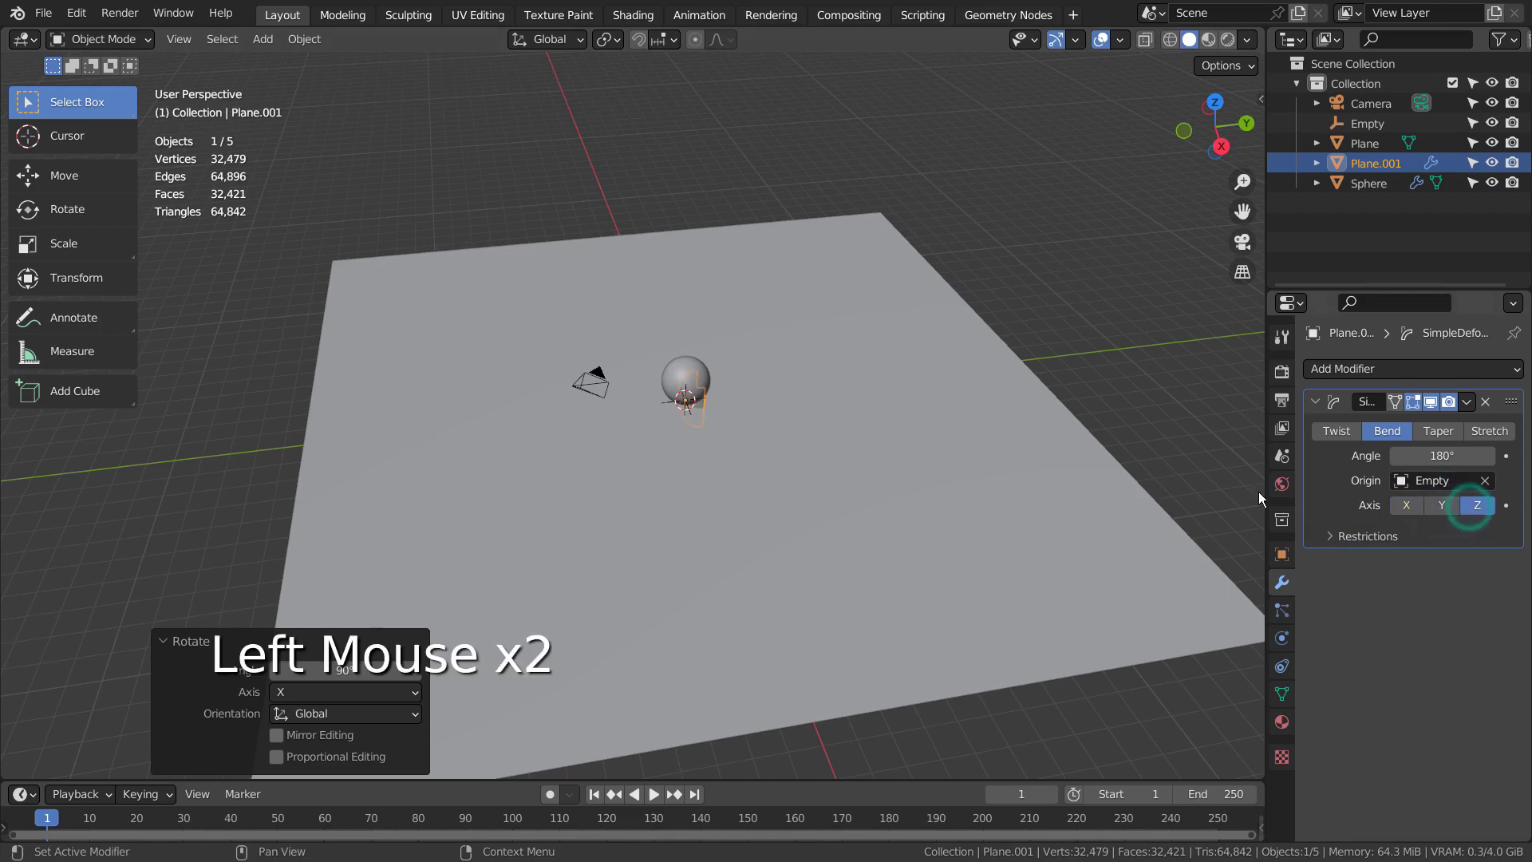
Step: Scale the curved wall up by about 4.15 around the sphere
middle_click_drag(1031, 459, 920, 463)
key("s")
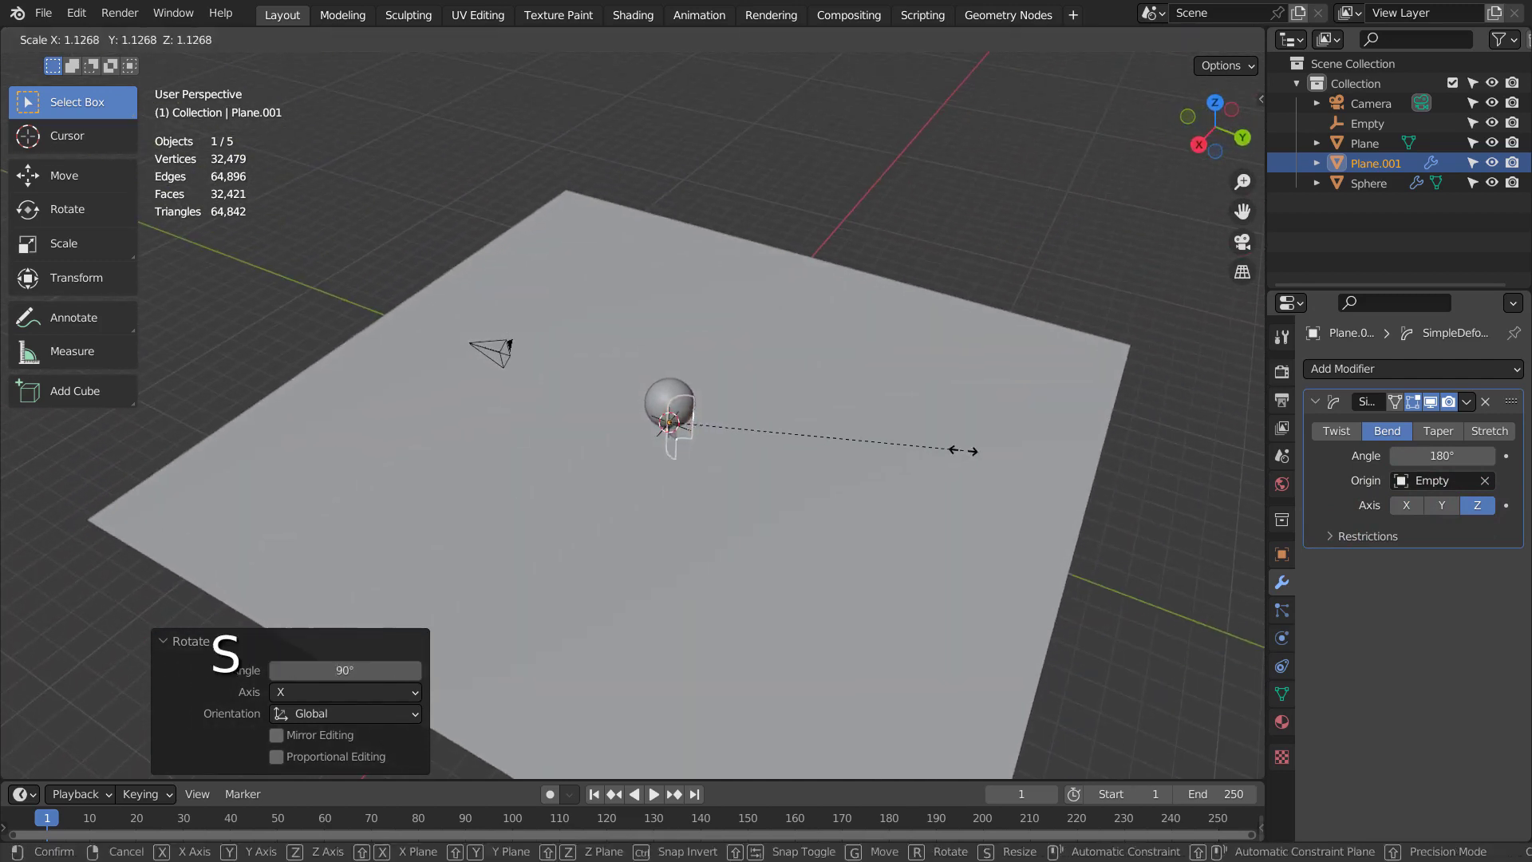
left_click(487, 300)
middle_click_drag(846, 495, 669, 484)
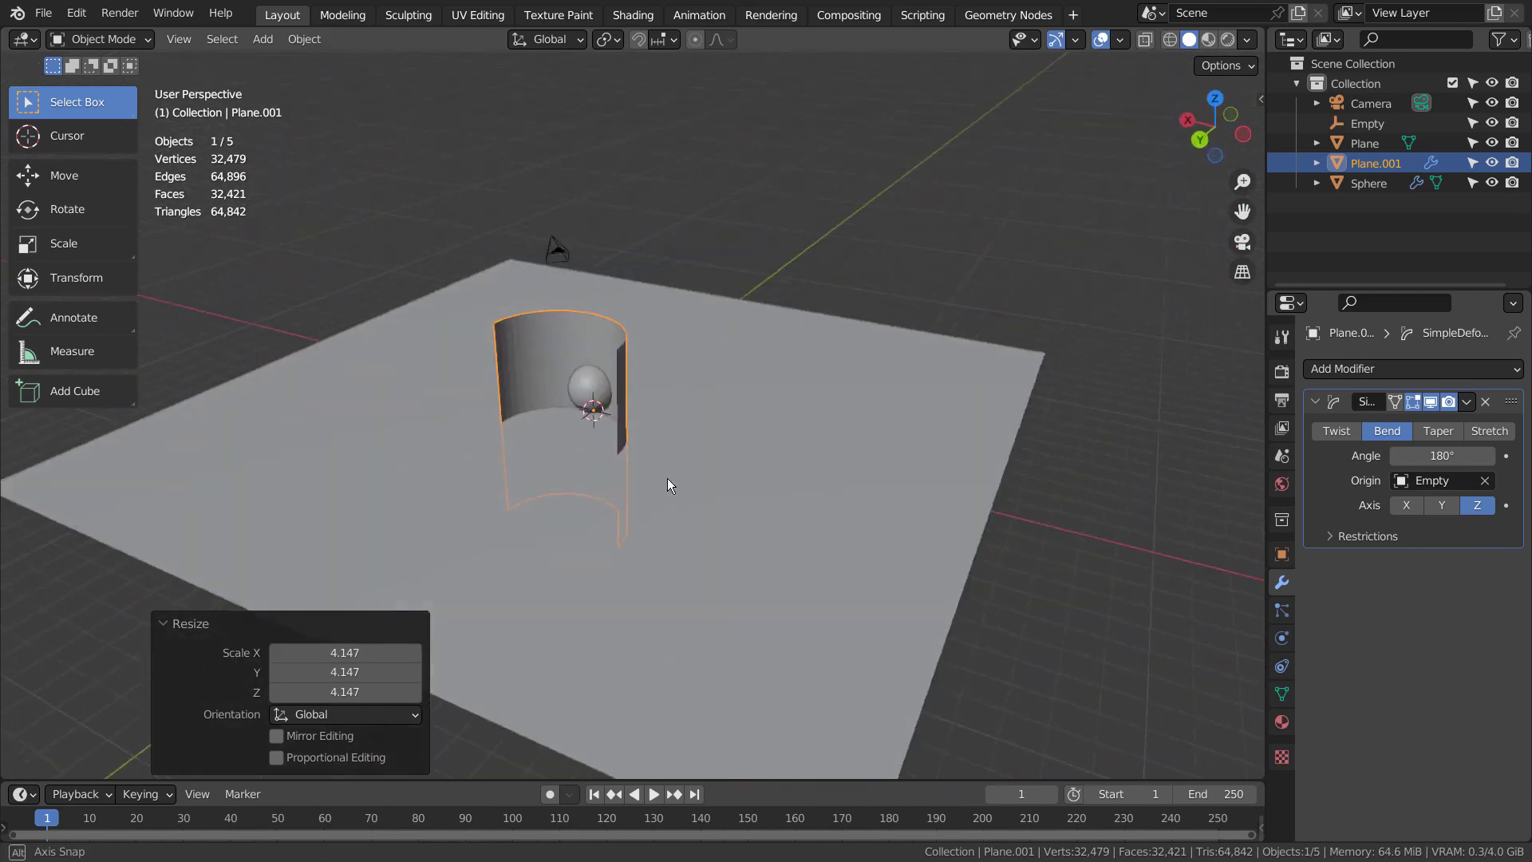
Step: Shade the curved wall smooth
right_click(574, 338)
left_click(567, 342)
middle_click_drag(601, 356, 700, 386)
Step: Scale the curved wall along Z to 0.331 and keep it selected
key("s")
key("z")
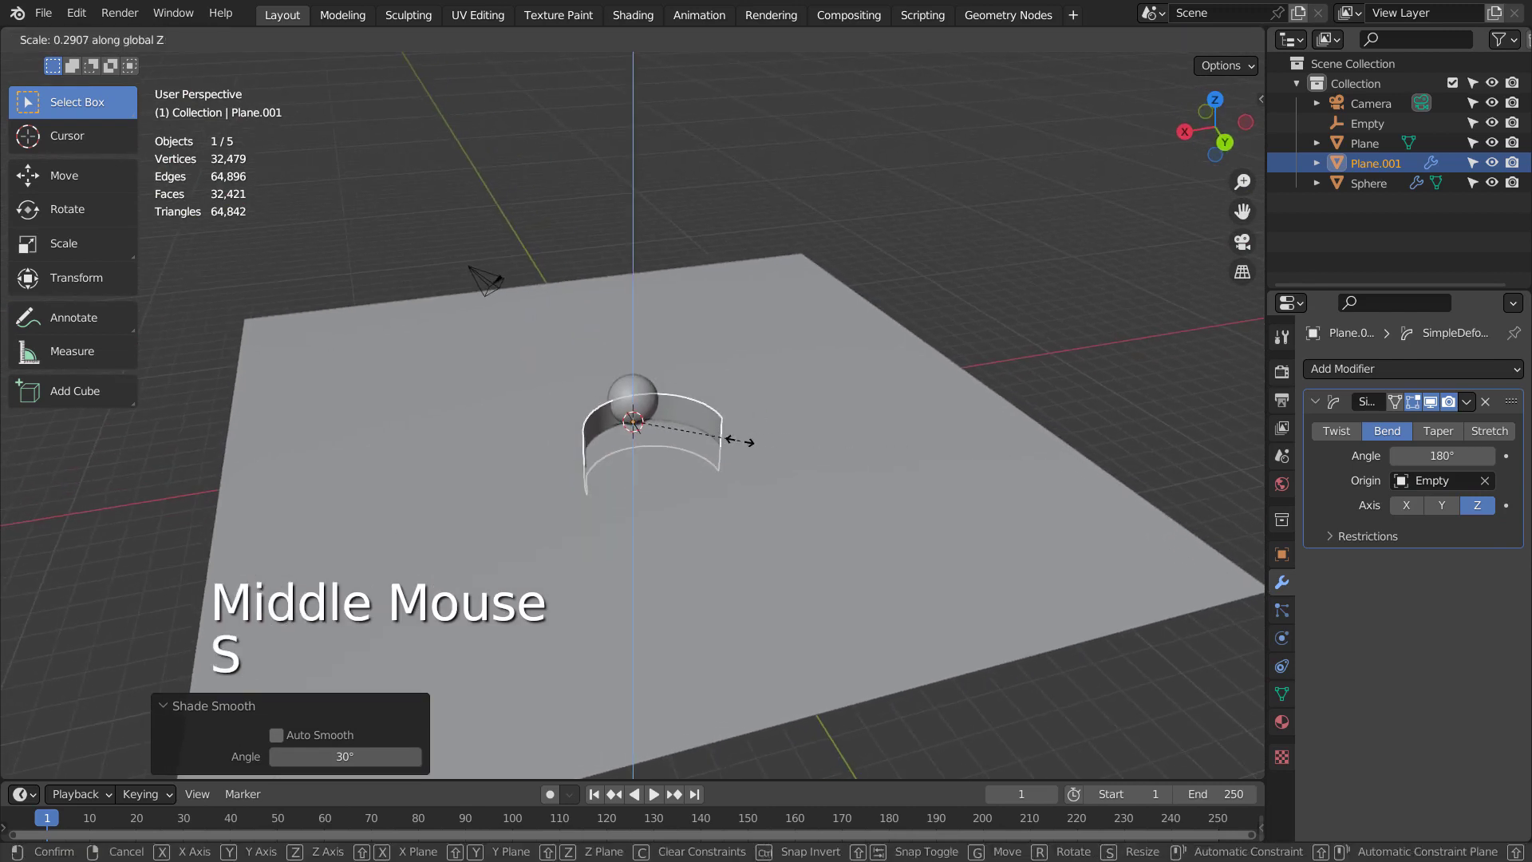
left_click(753, 439)
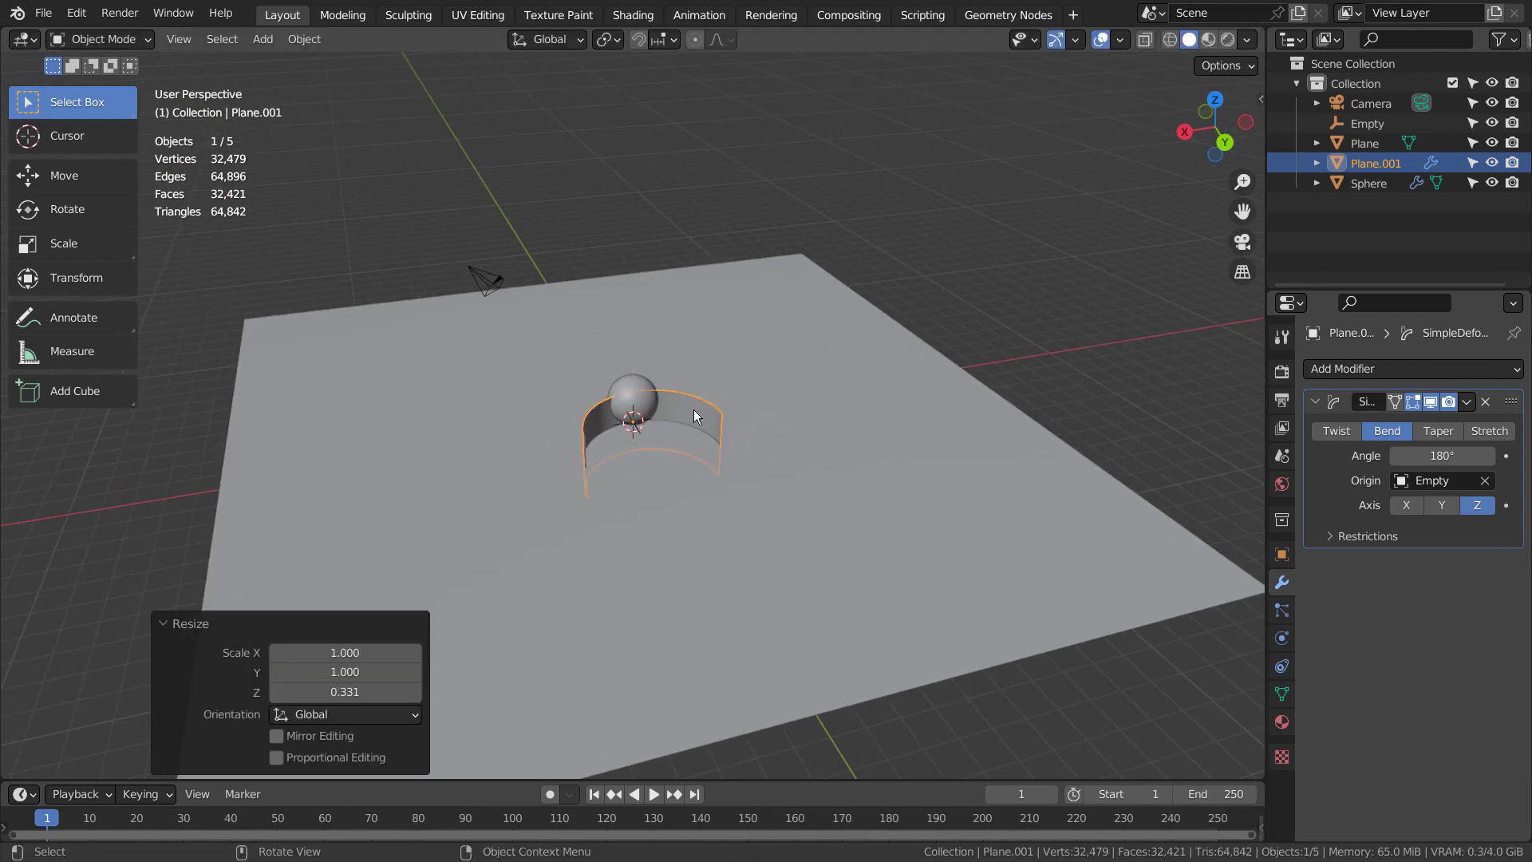
left_click(1323, 466)
Step: Apply the Simple Deform bend to the wall and delete the Empty
key("ctrl+a")
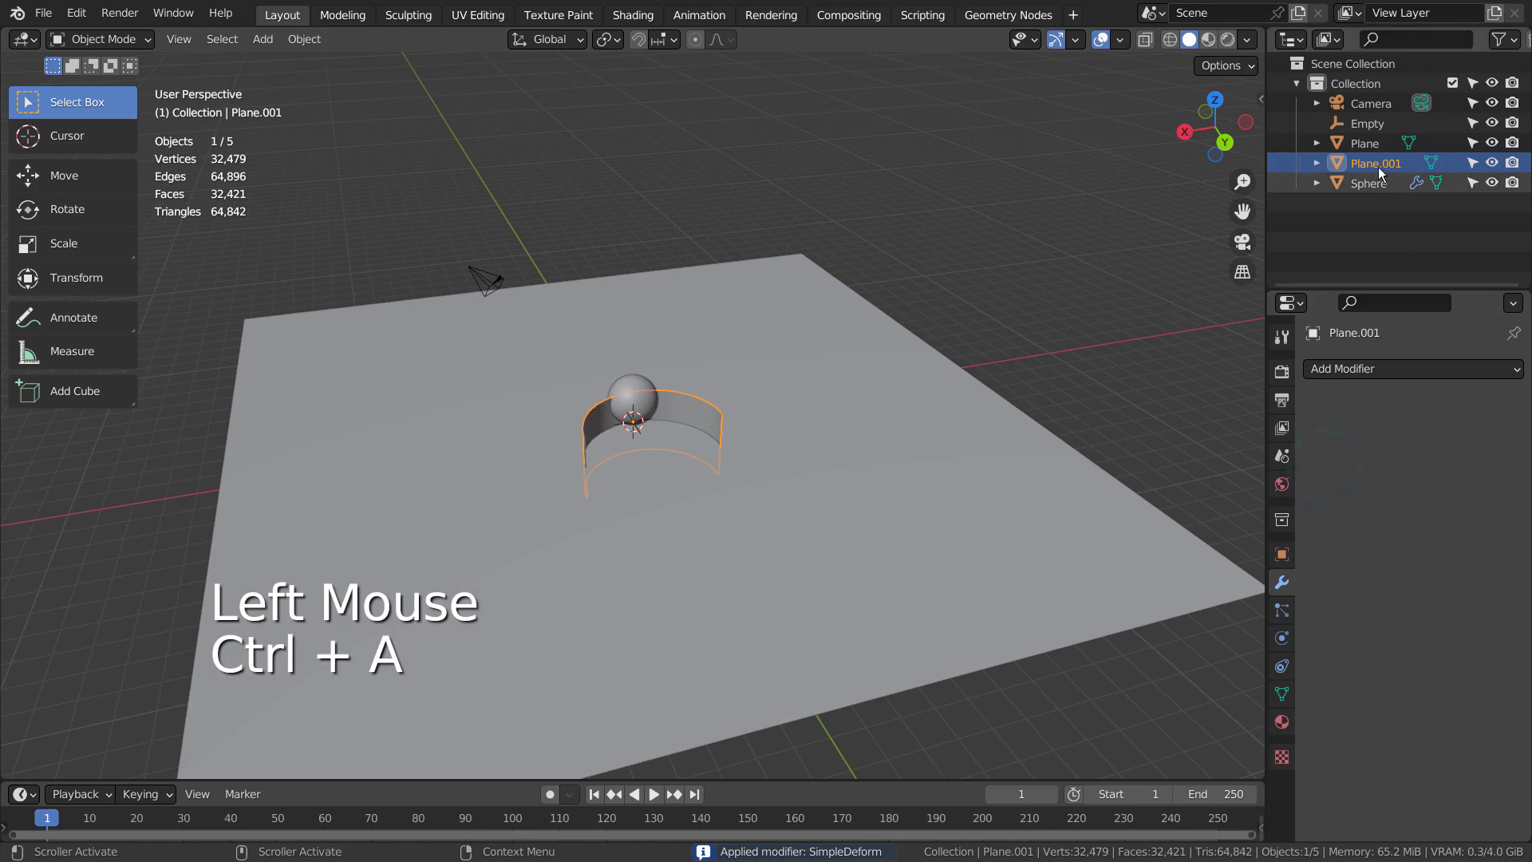
left_click(1367, 123)
key("x")
left_click(801, 321)
left_click(682, 409)
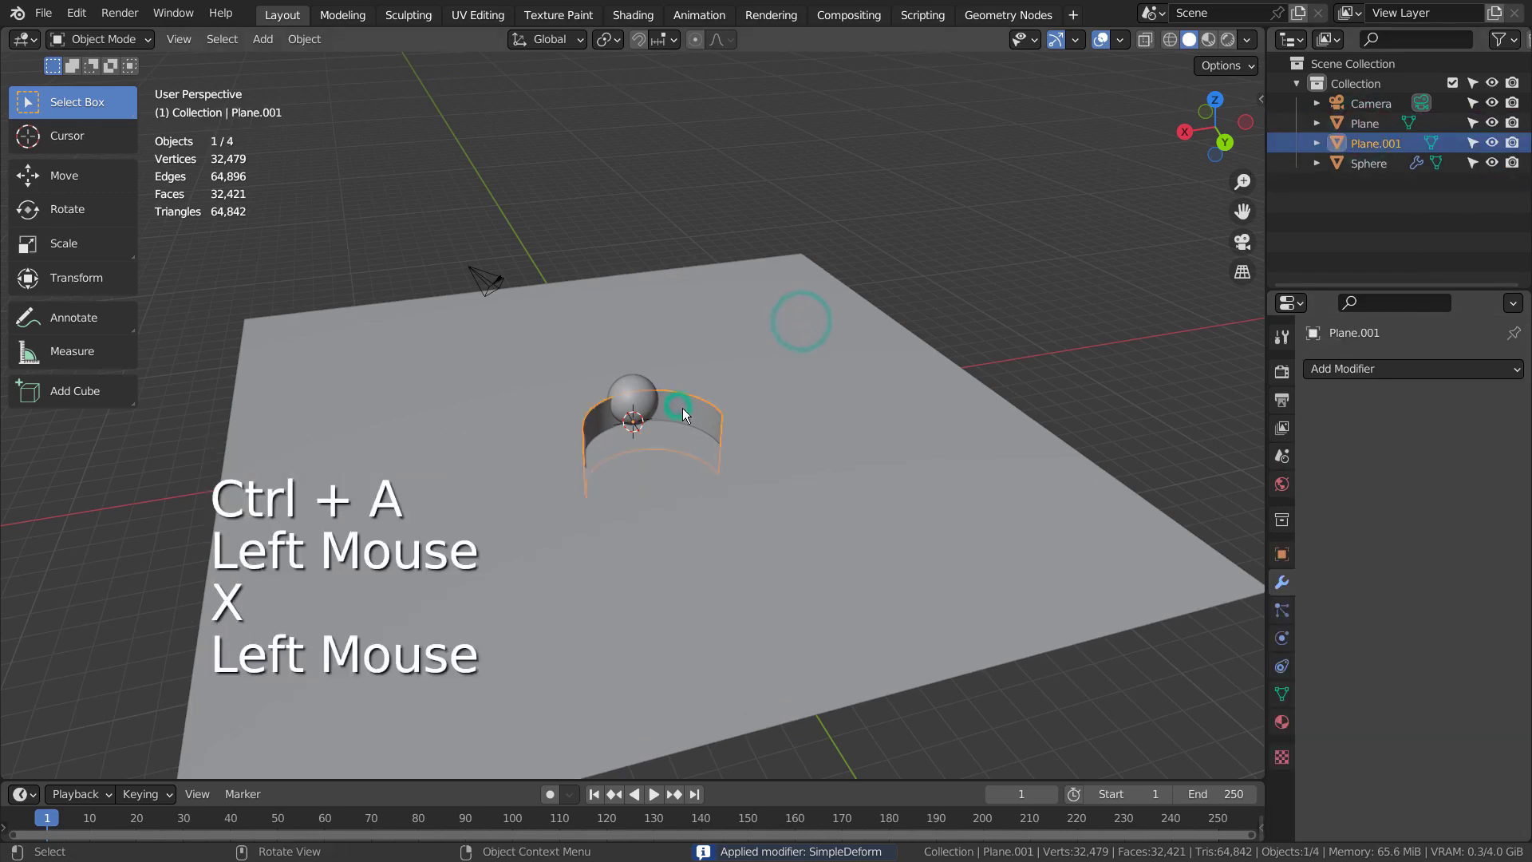
Step: Rotate the curved wall -214° around the Z axis in top view
key("KP_7")
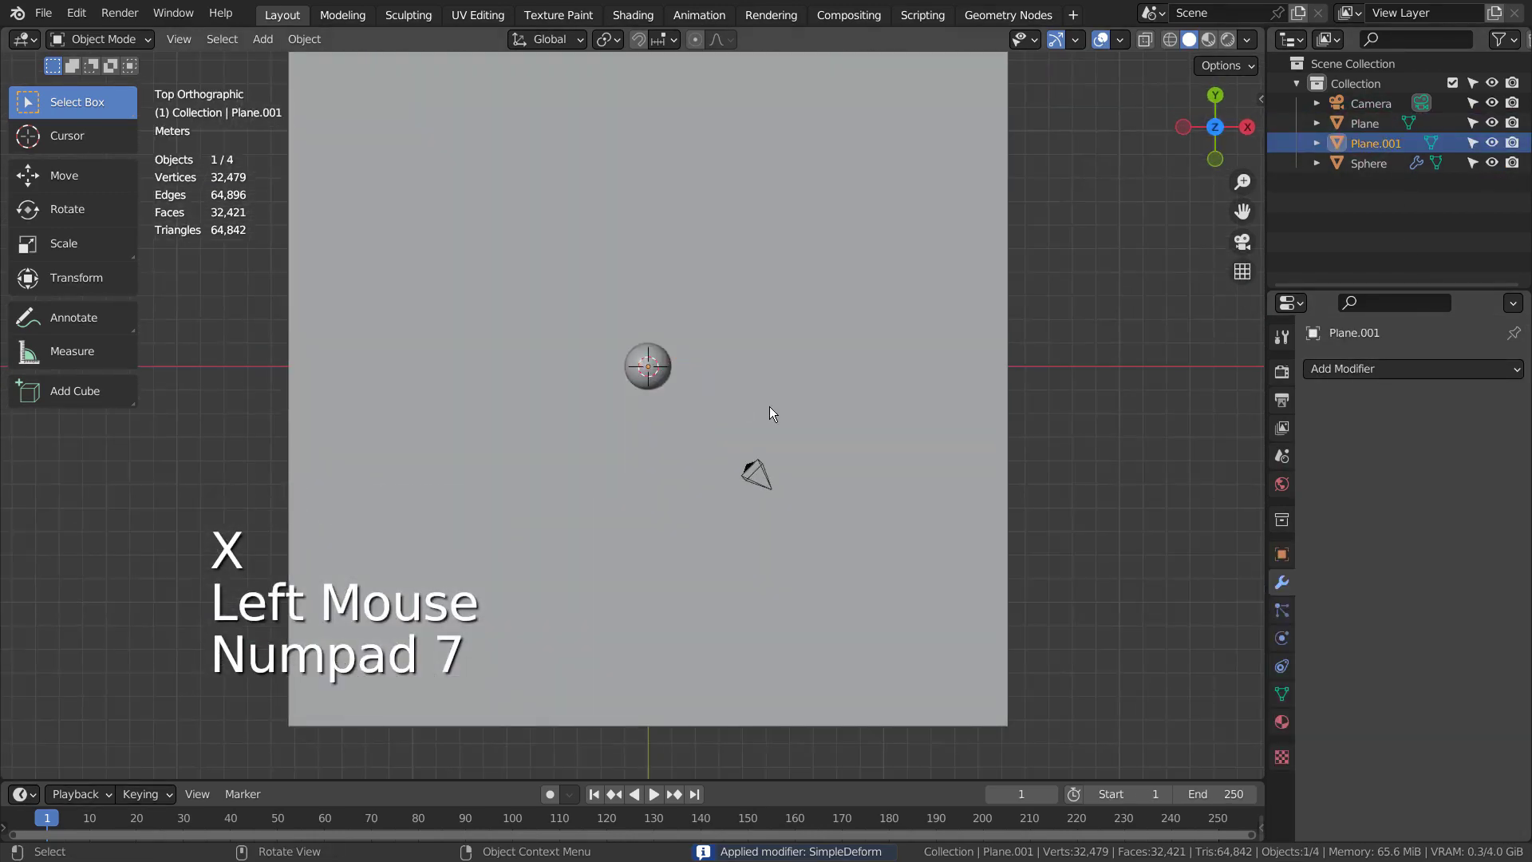
key("r")
left_click(505, 537)
middle_click_drag(506, 537, 700, 476)
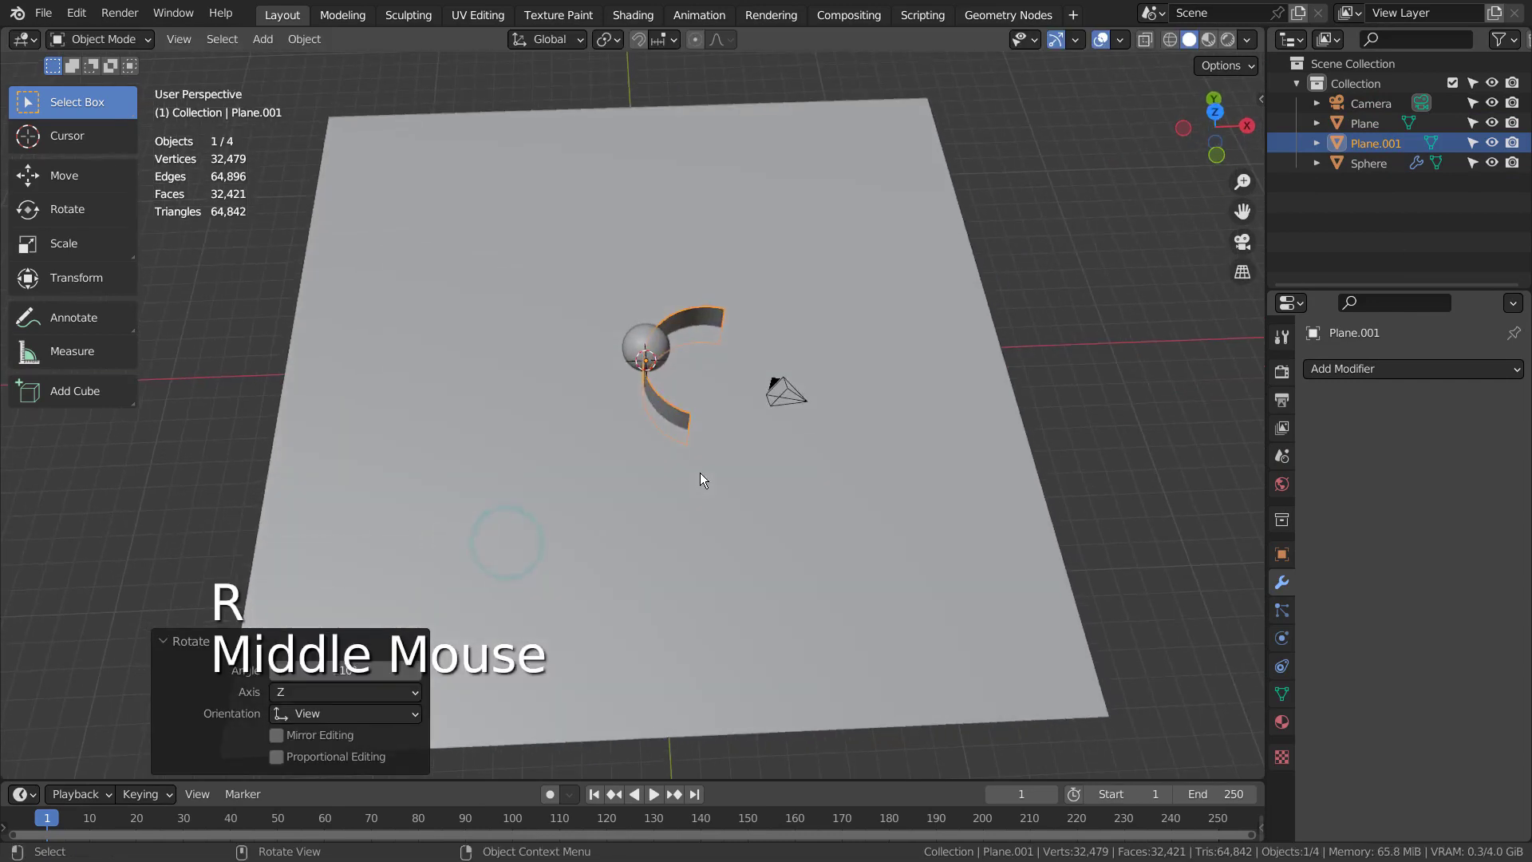
key("ctrl+z")
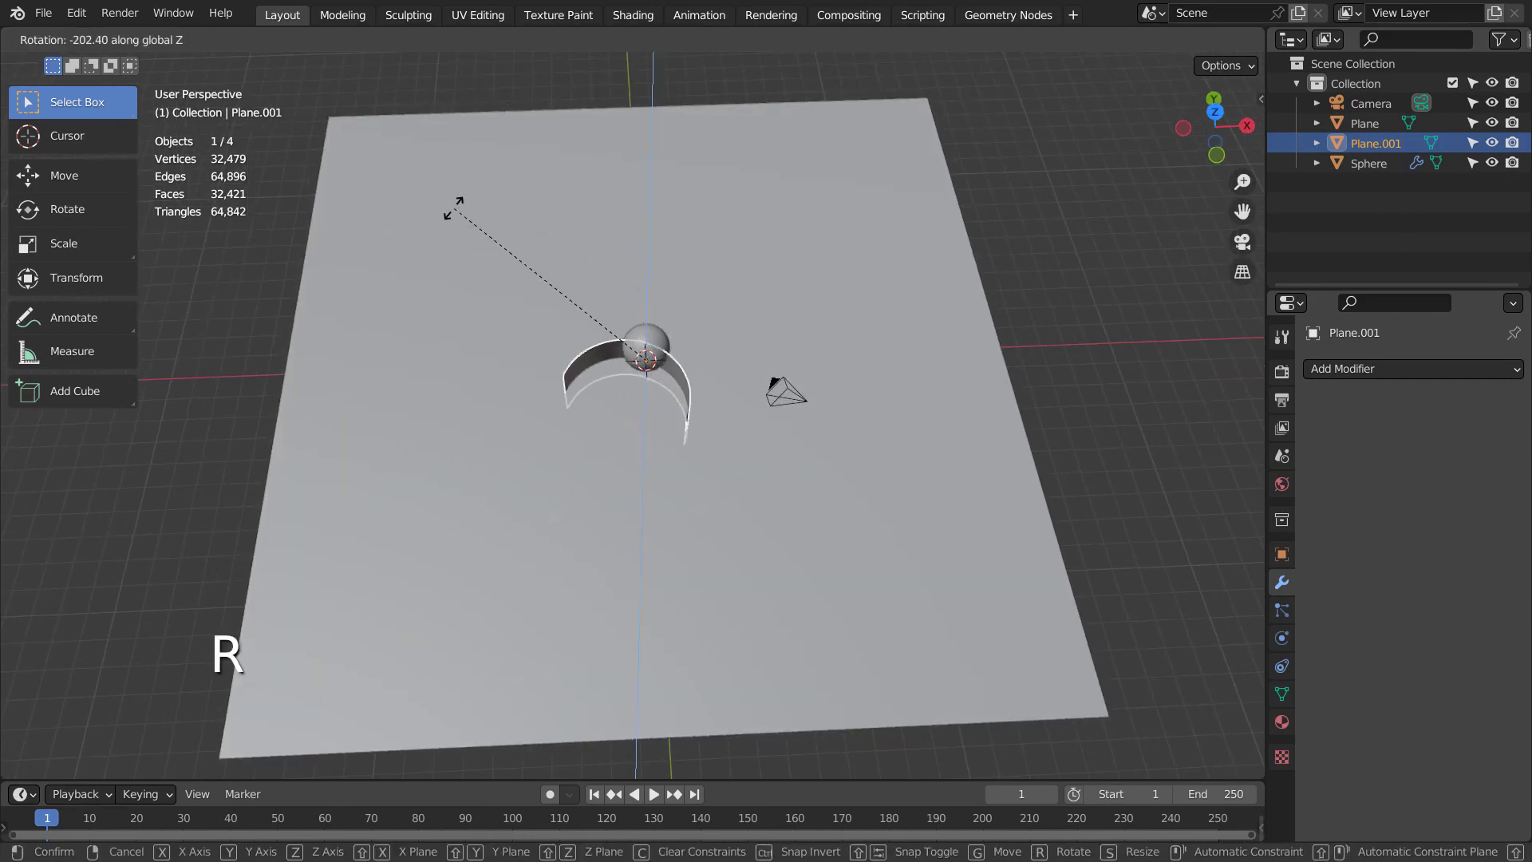
left_click(491, 178)
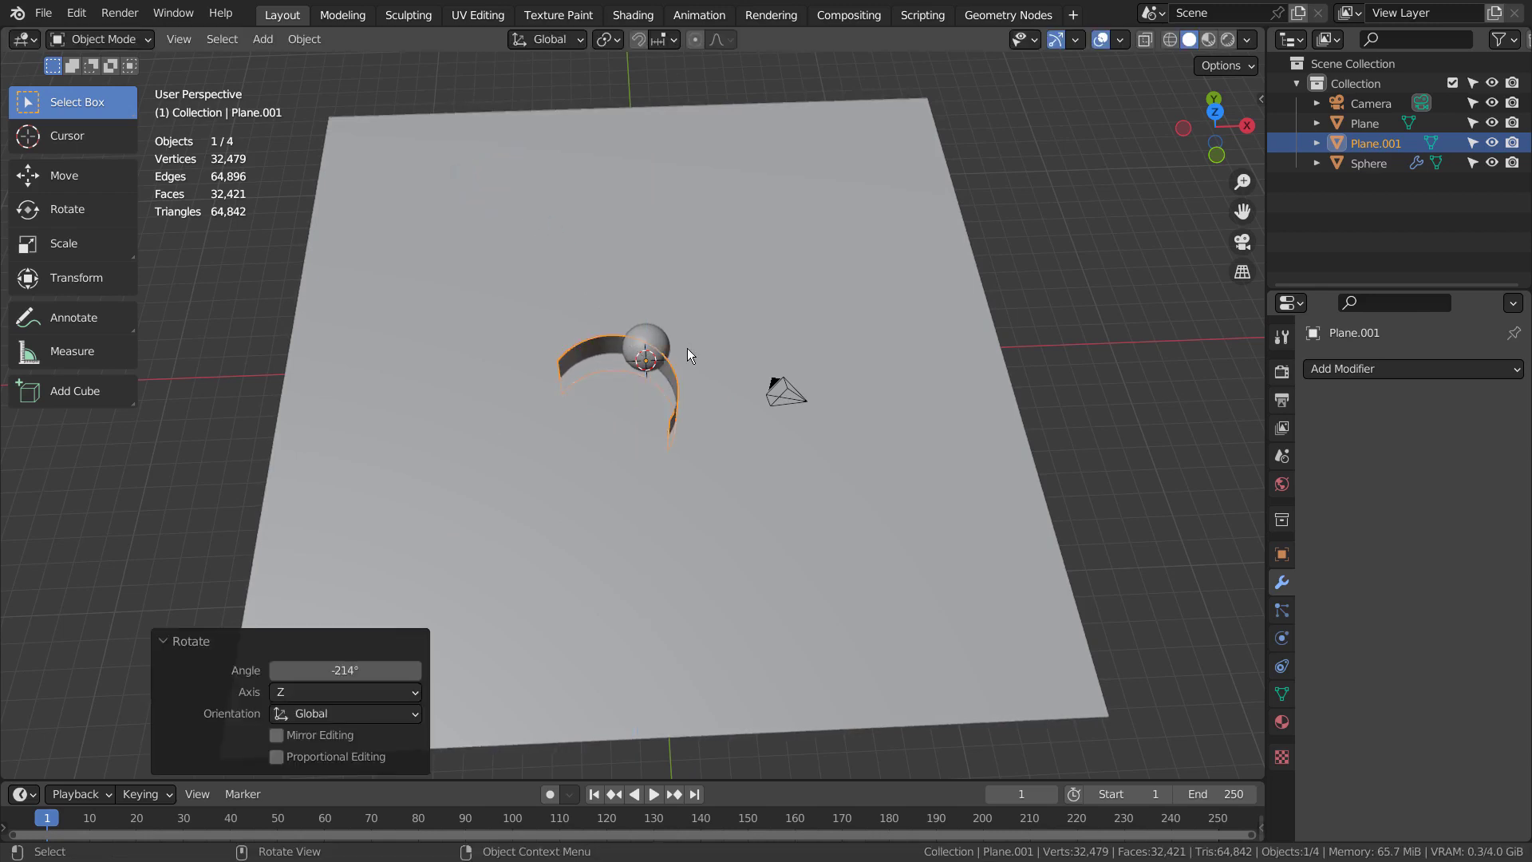
key("KP_7")
Step: Move the curved wall in top view and raise it off the floor
key("g")
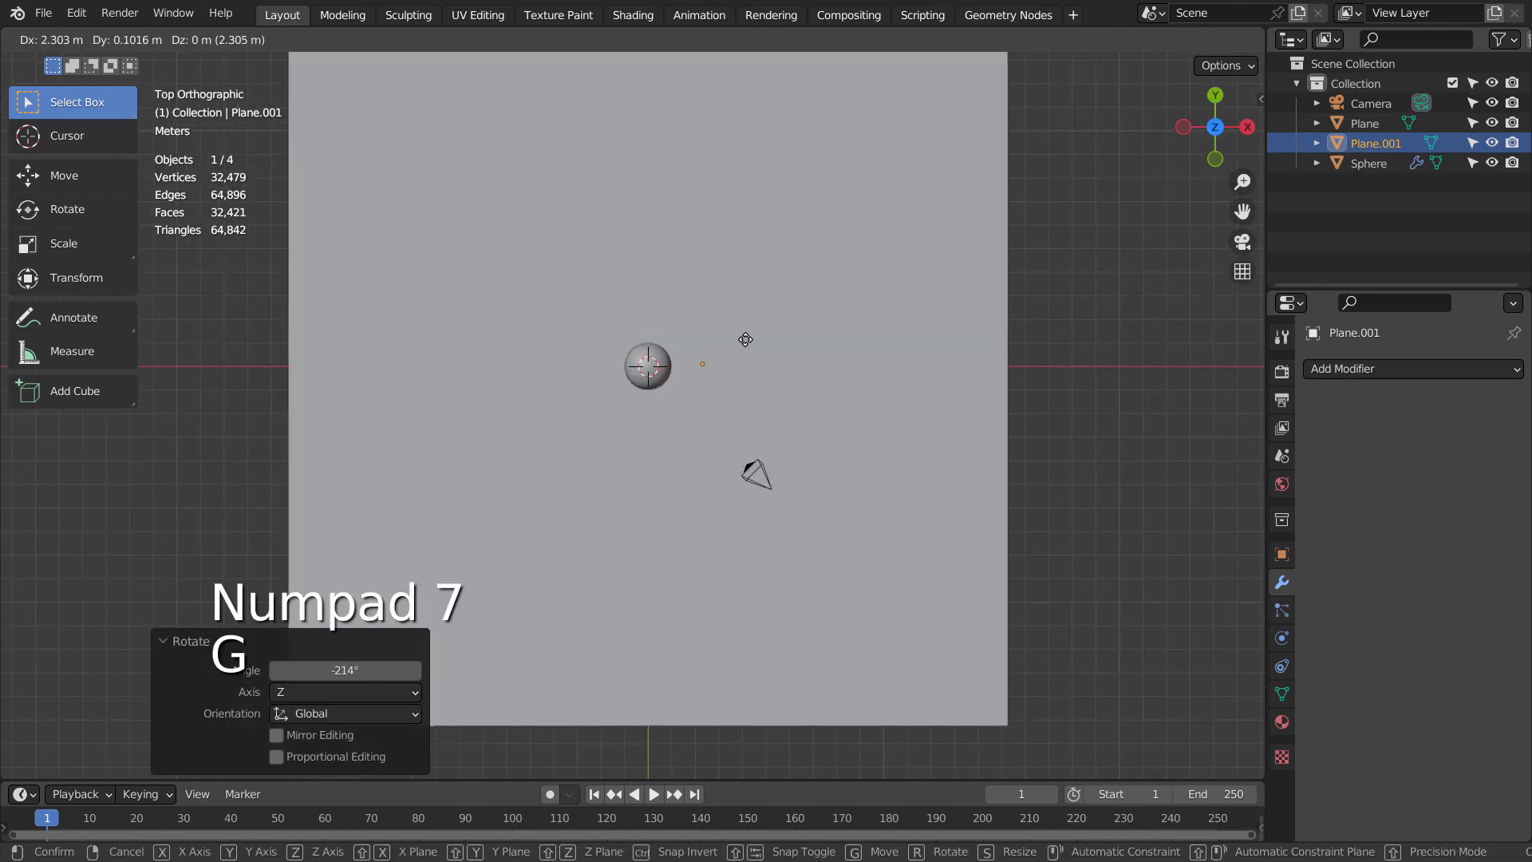
left_click(756, 301)
scroll(798, 375, "down", 1)
middle_click_drag(782, 359, 822, 343)
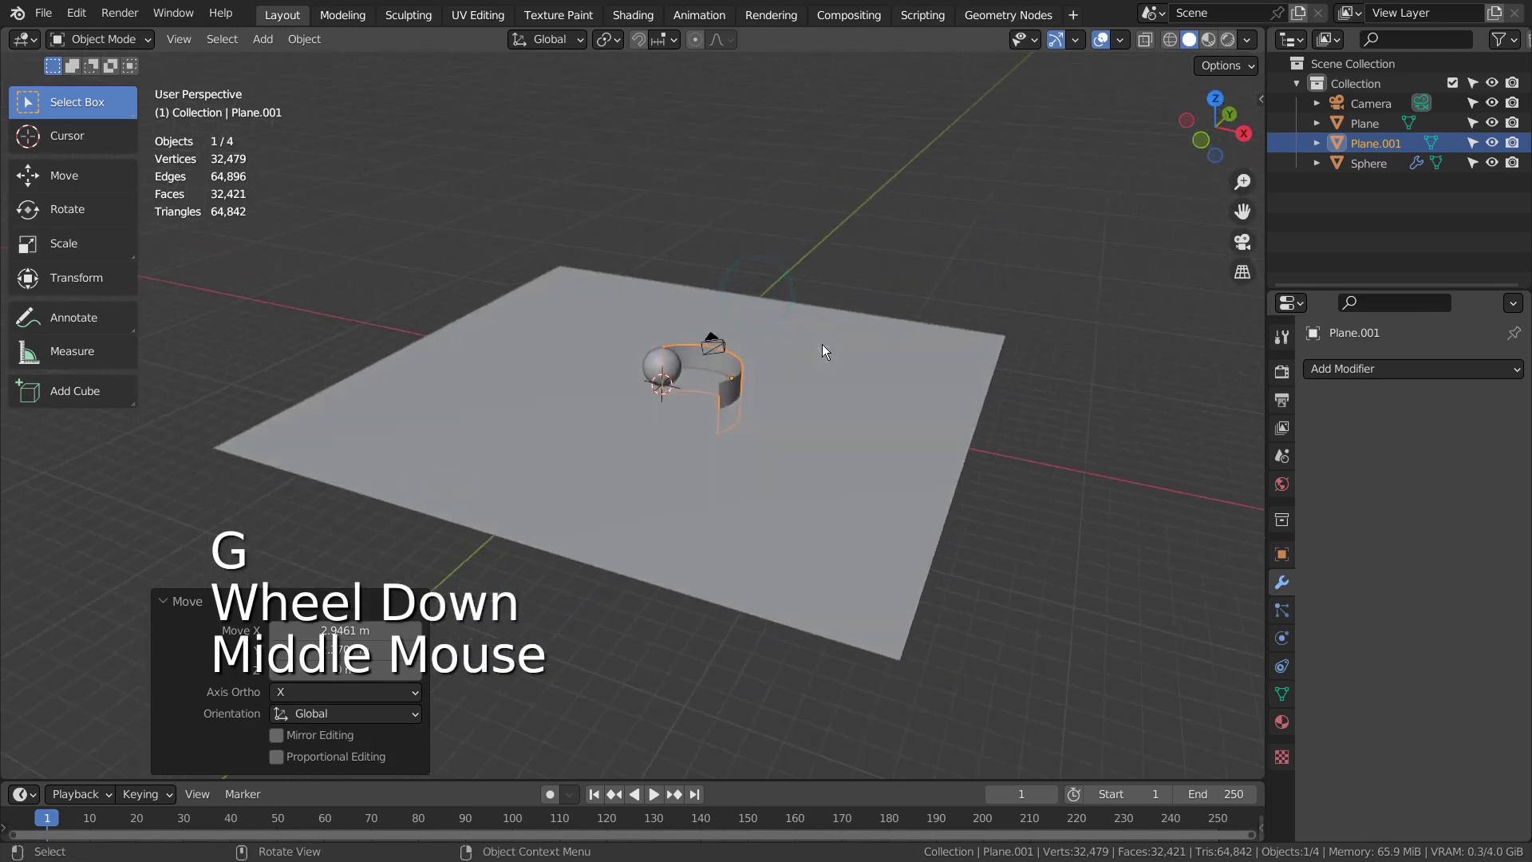
key("g")
left_click(820, 260)
middle_click_drag(820, 400, 930, 484)
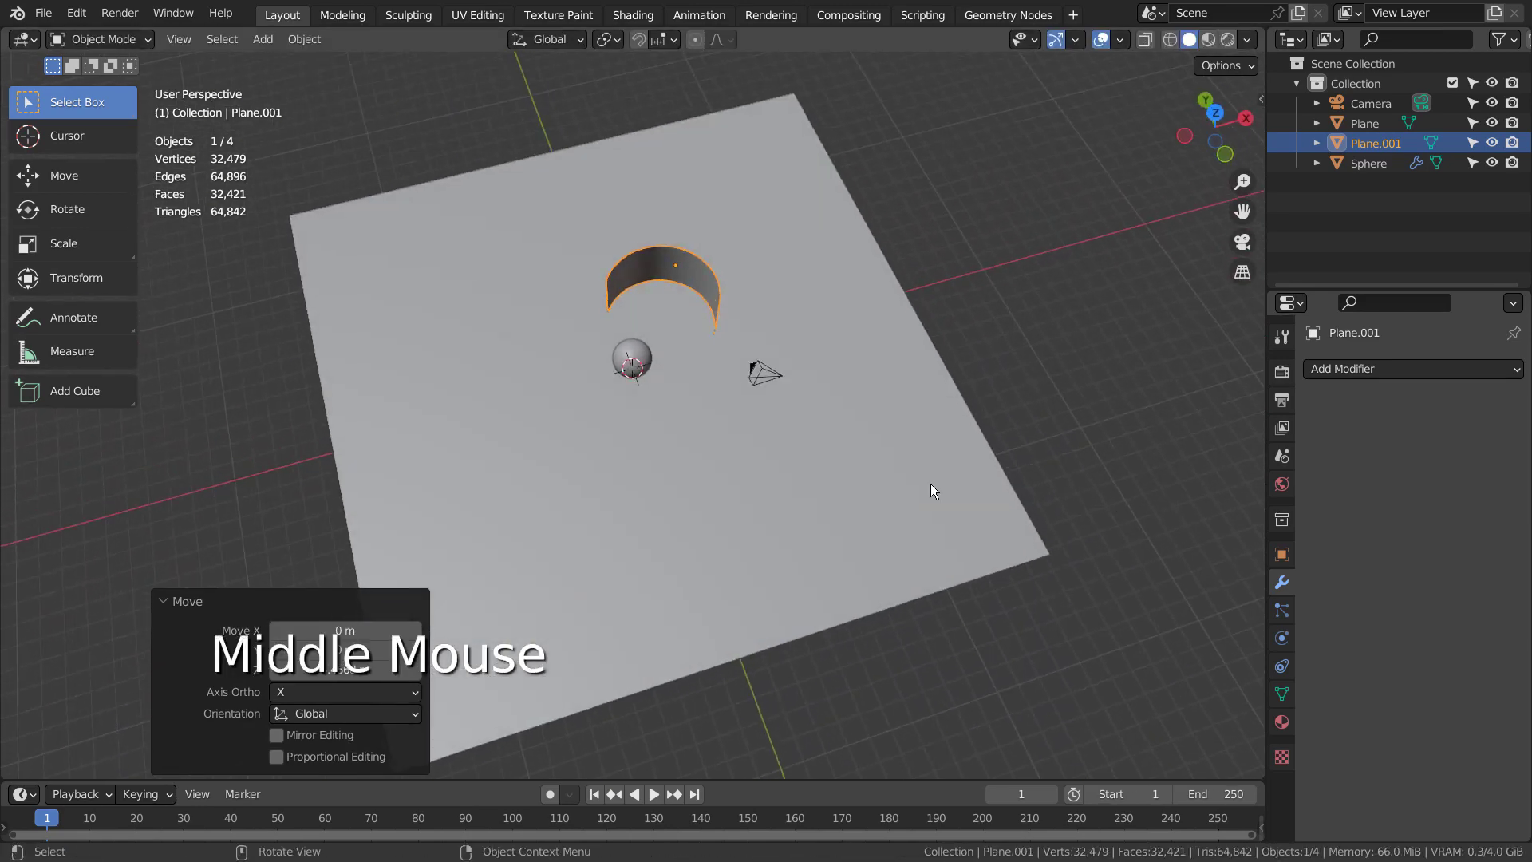
Step: Position the wall behind the sphere from the front view and tilt it toward the sphere
key("KP_7")
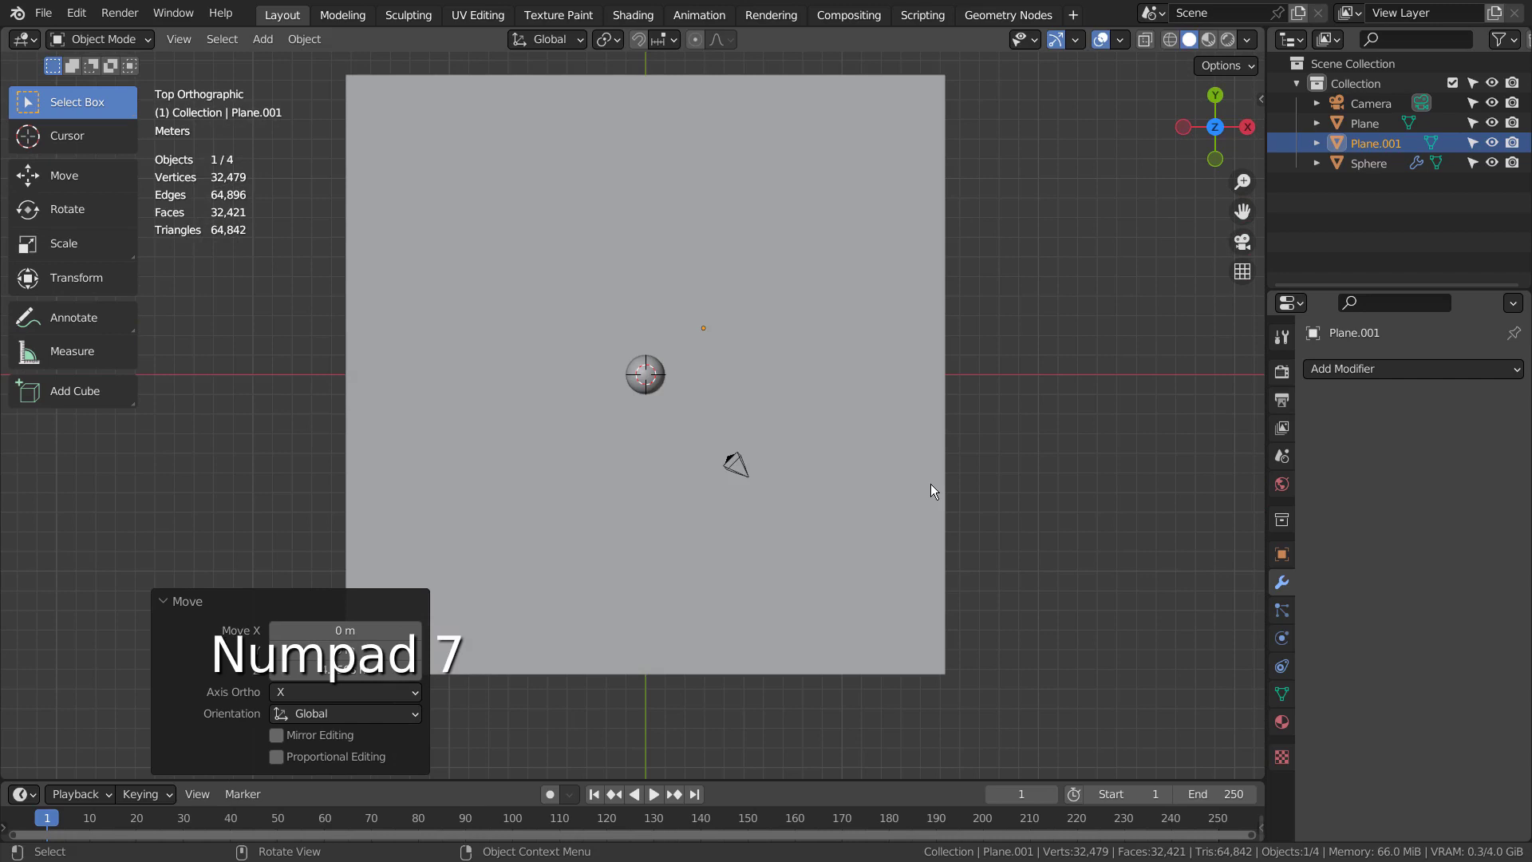
key("KP_2")
key("g")
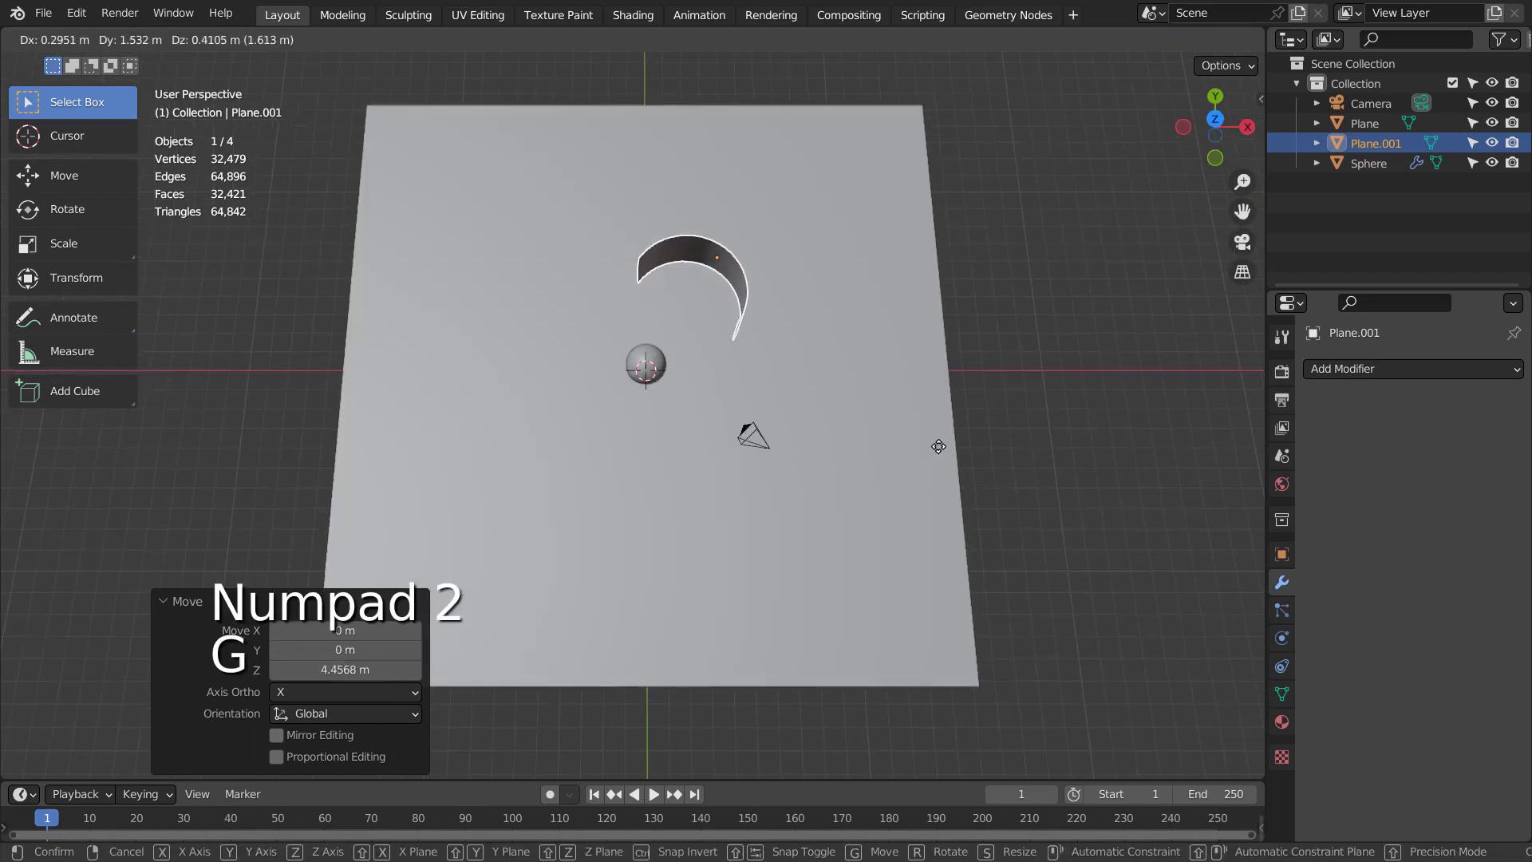
left_click(941, 430)
middle_click_drag(941, 429, 852, 377)
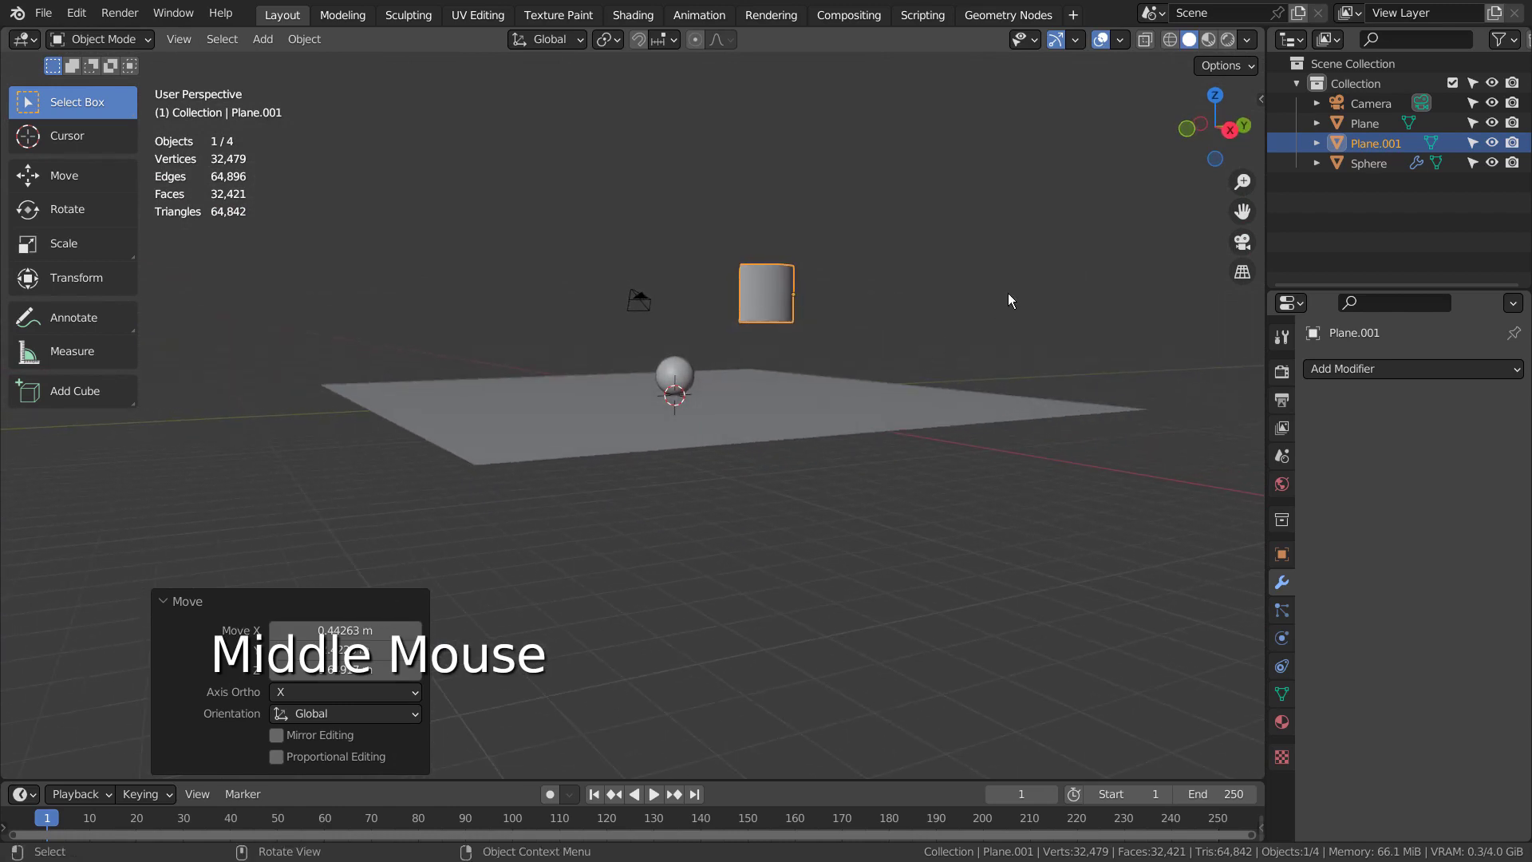
key("r")
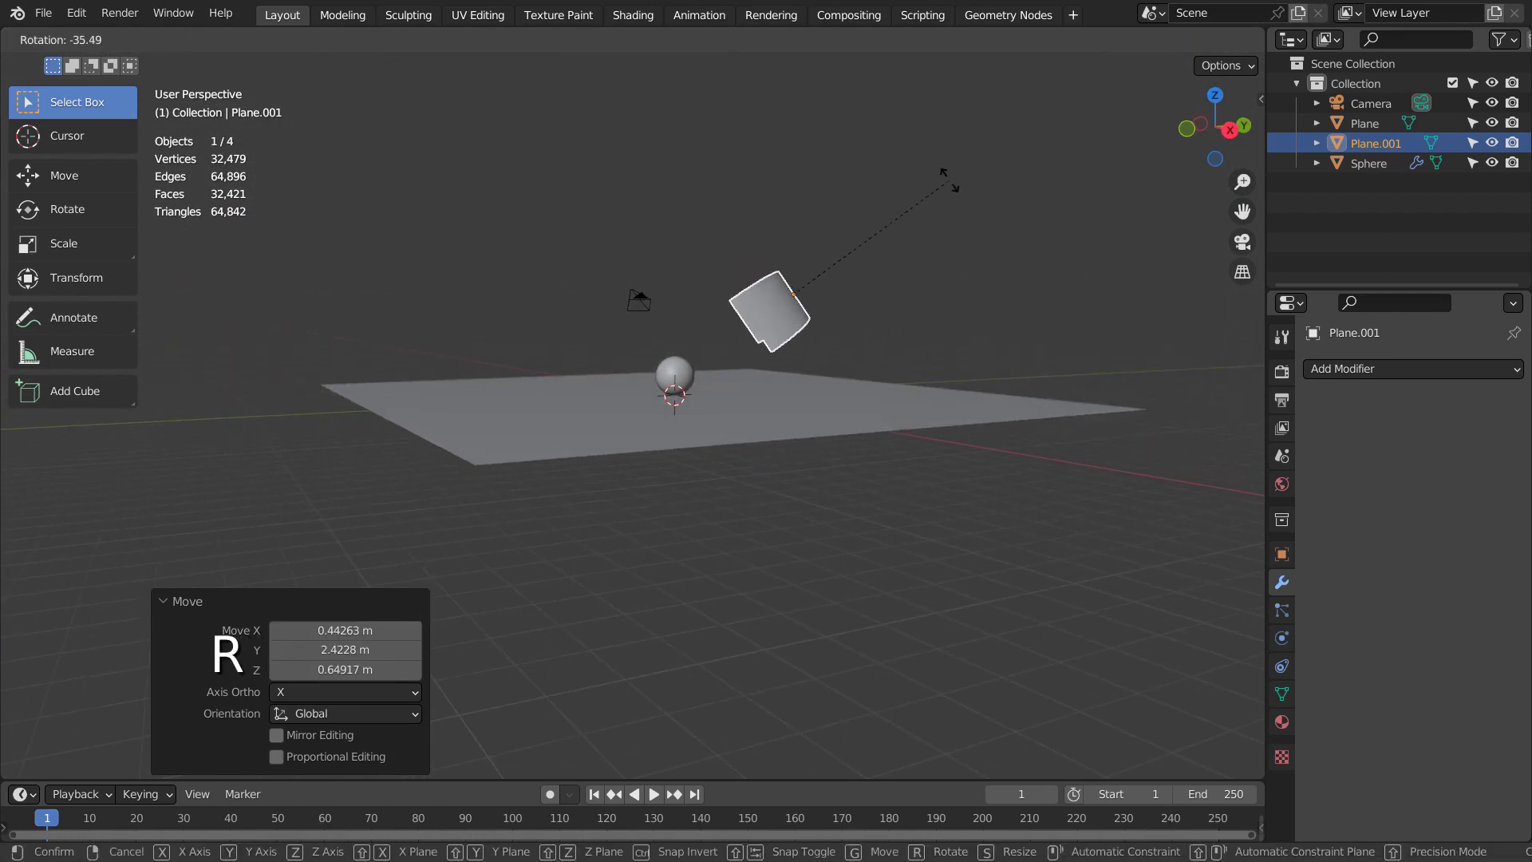
left_click(950, 202)
middle_click_drag(950, 201, 1013, 585)
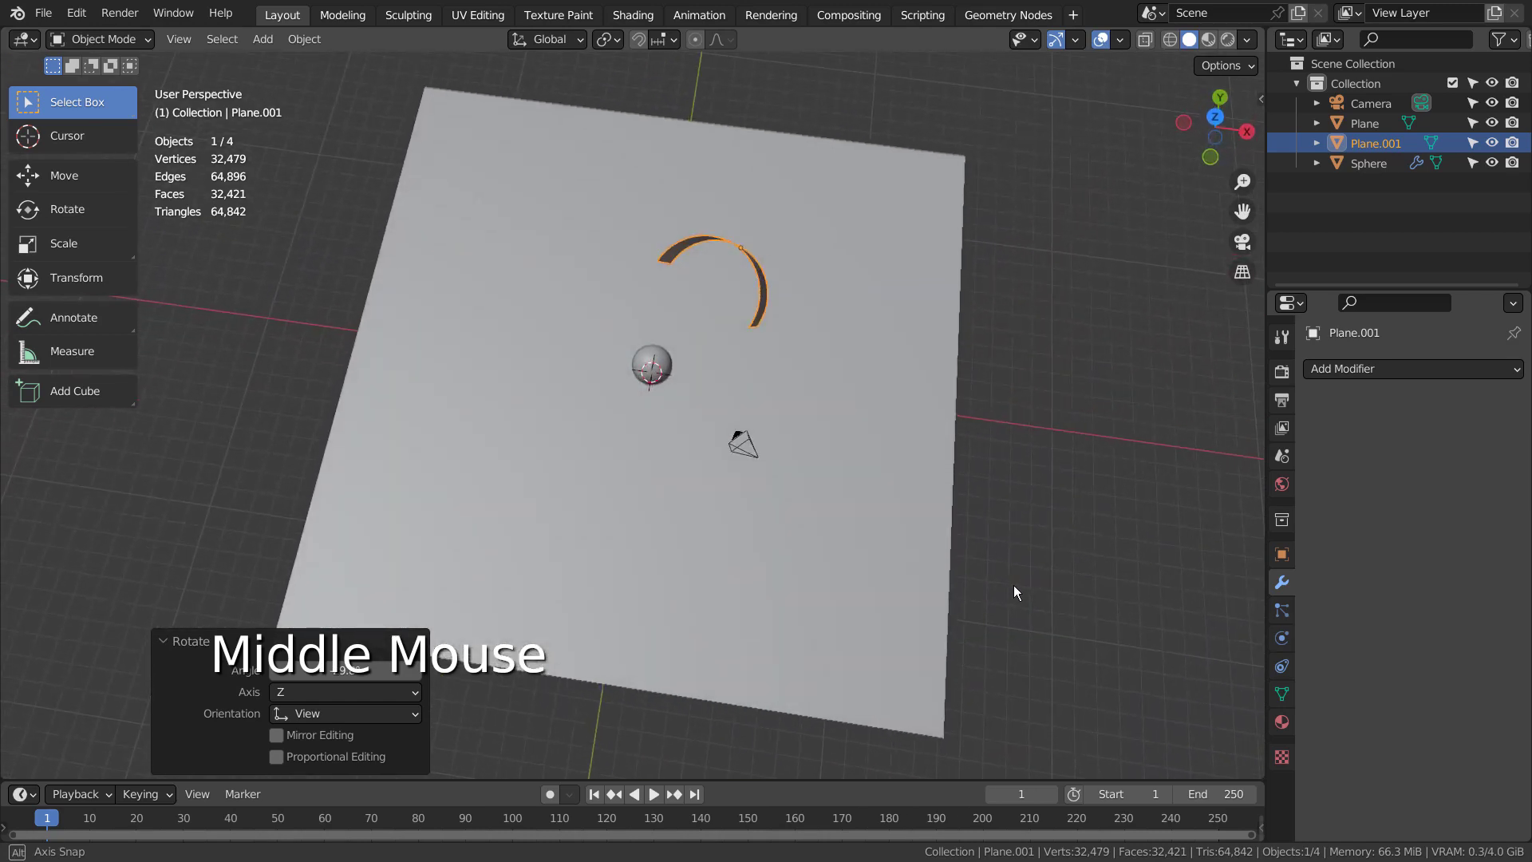
Step: Add a new material to the curved wall with an Emission surface shader
left_click(1282, 720)
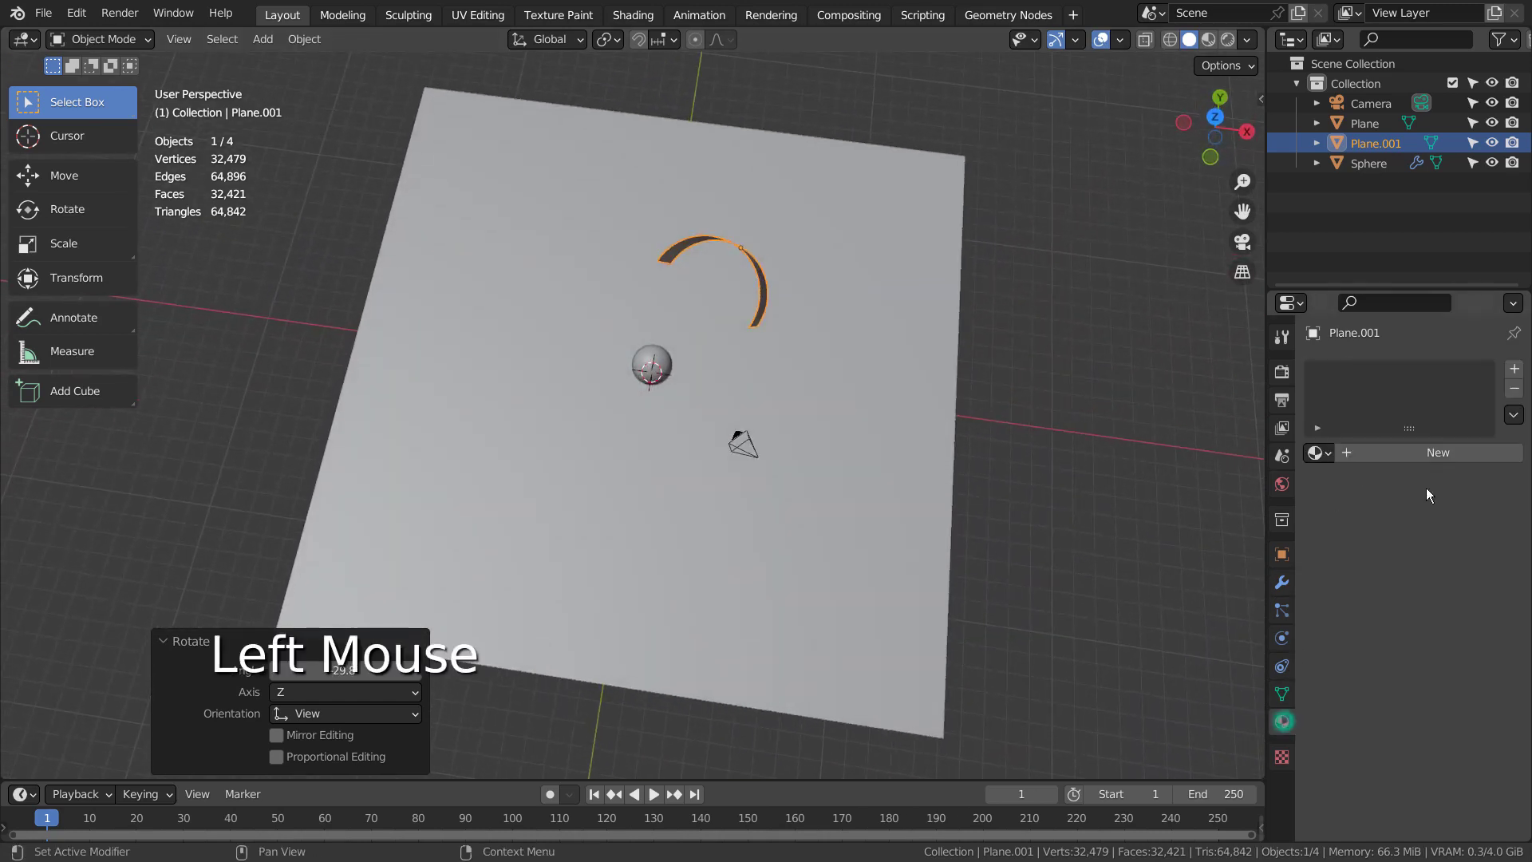
left_click(1423, 449)
left_click(1434, 543)
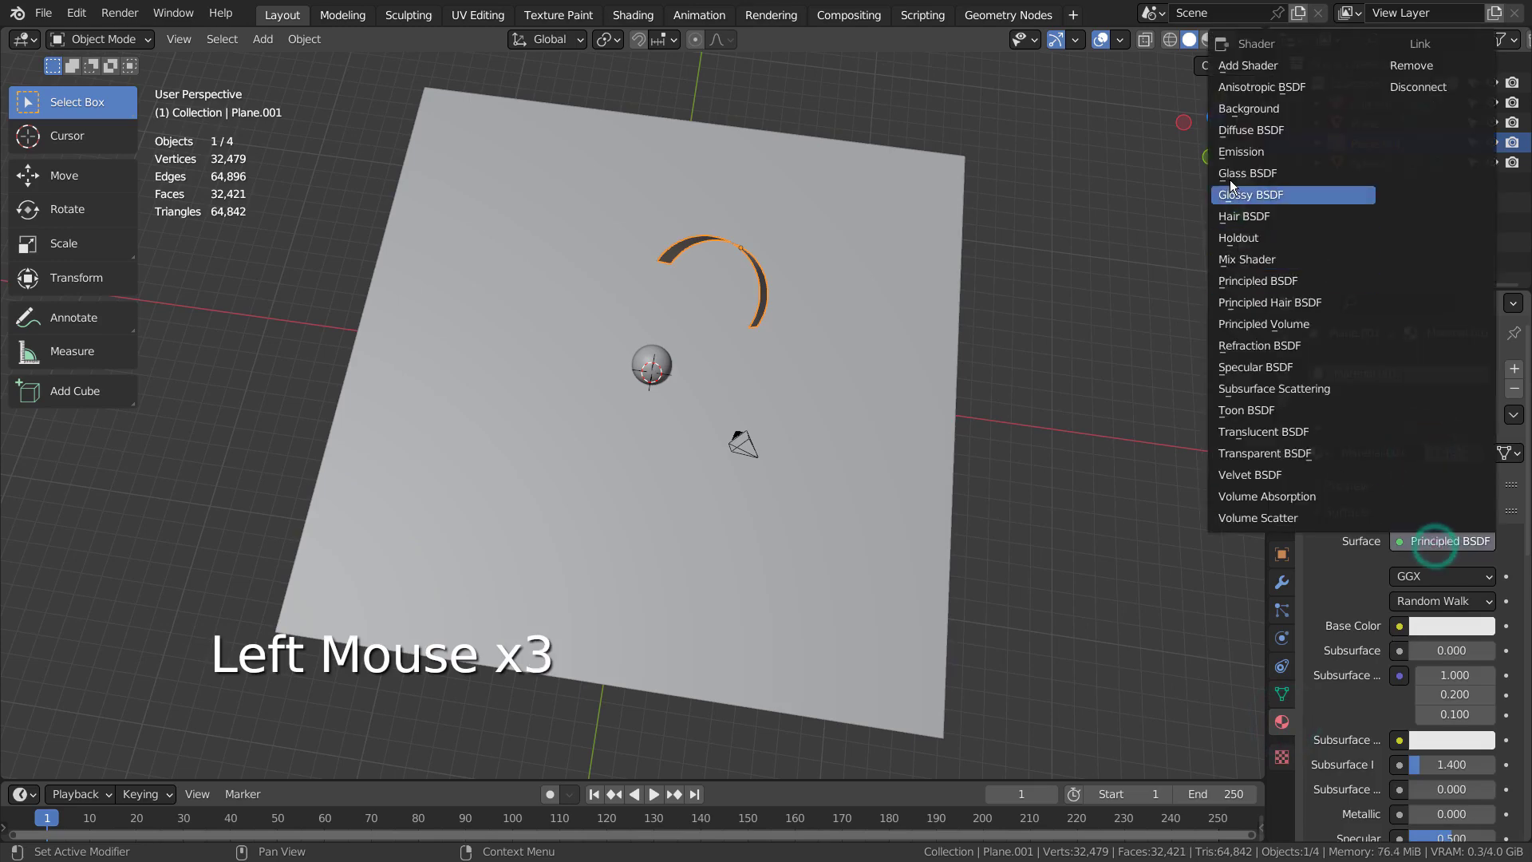
left_click(1239, 151)
Step: Switch the viewport to Rendered shading and set emission strength to 5
left_click(1221, 43)
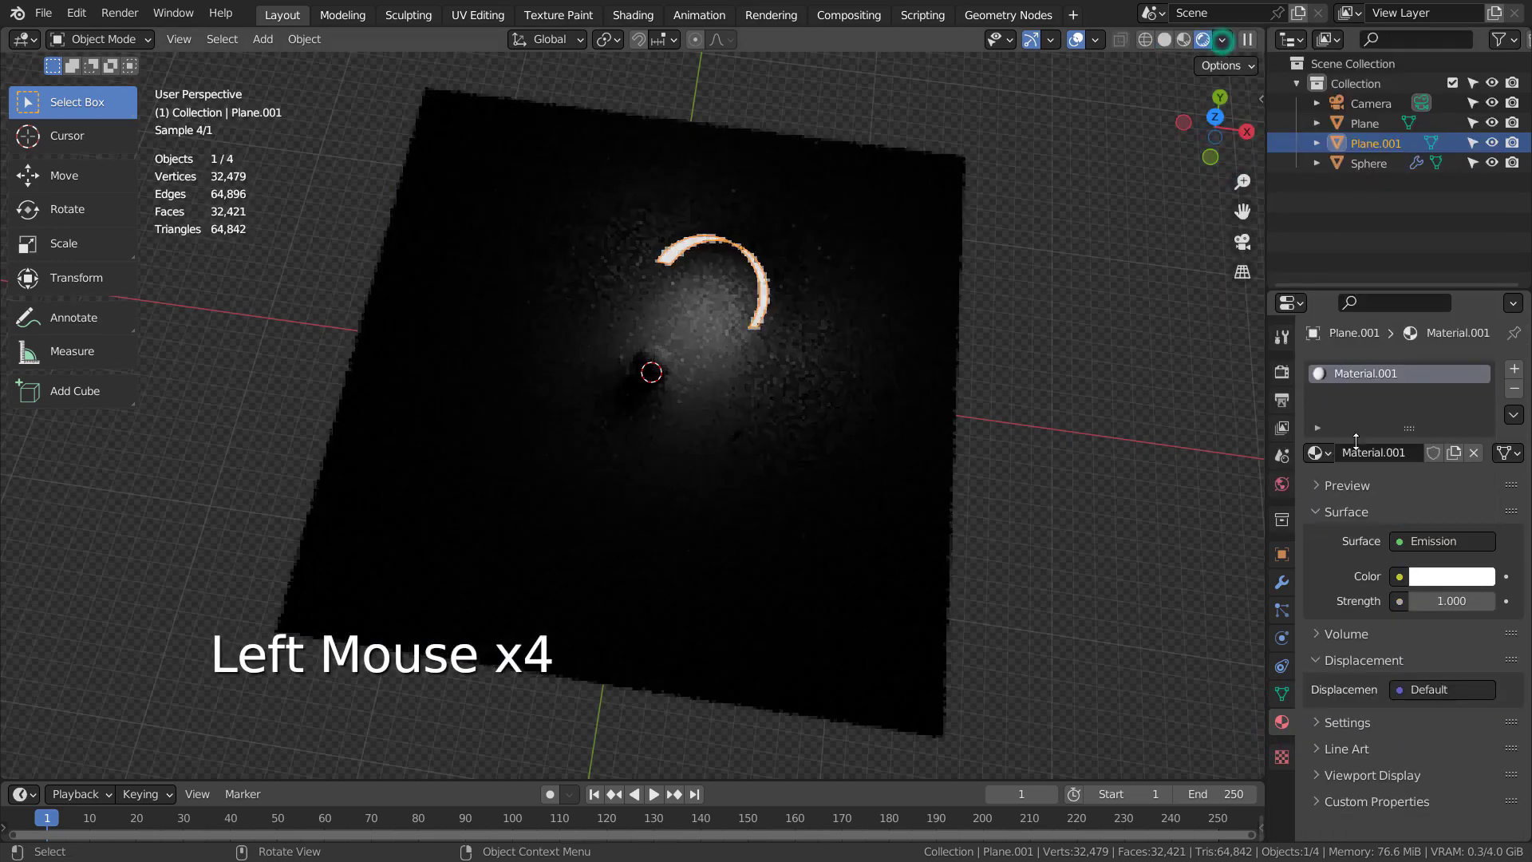
left_click(1440, 608)
type("5")
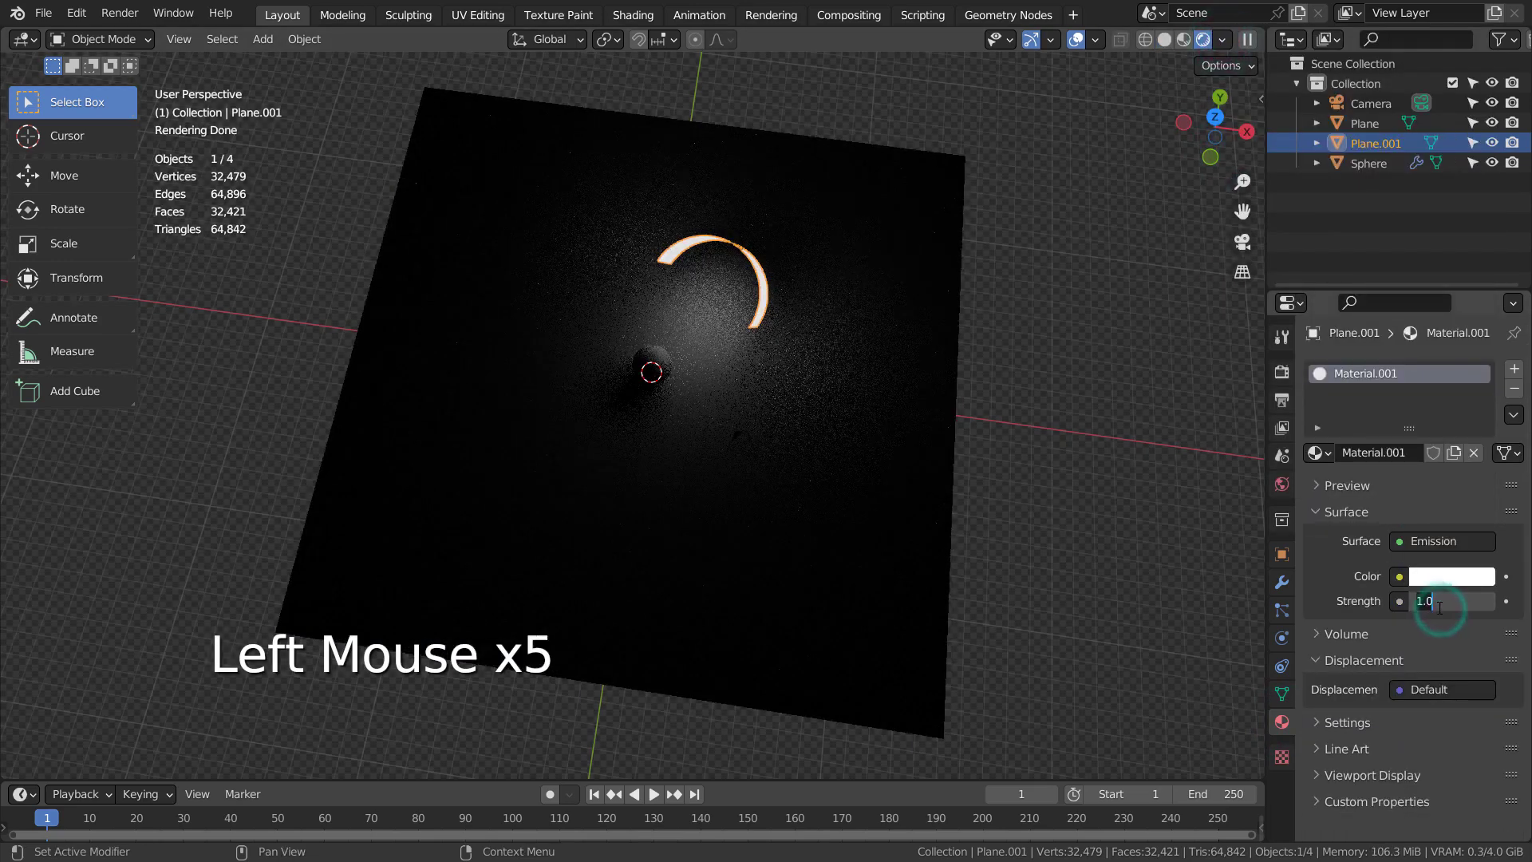
key("Return")
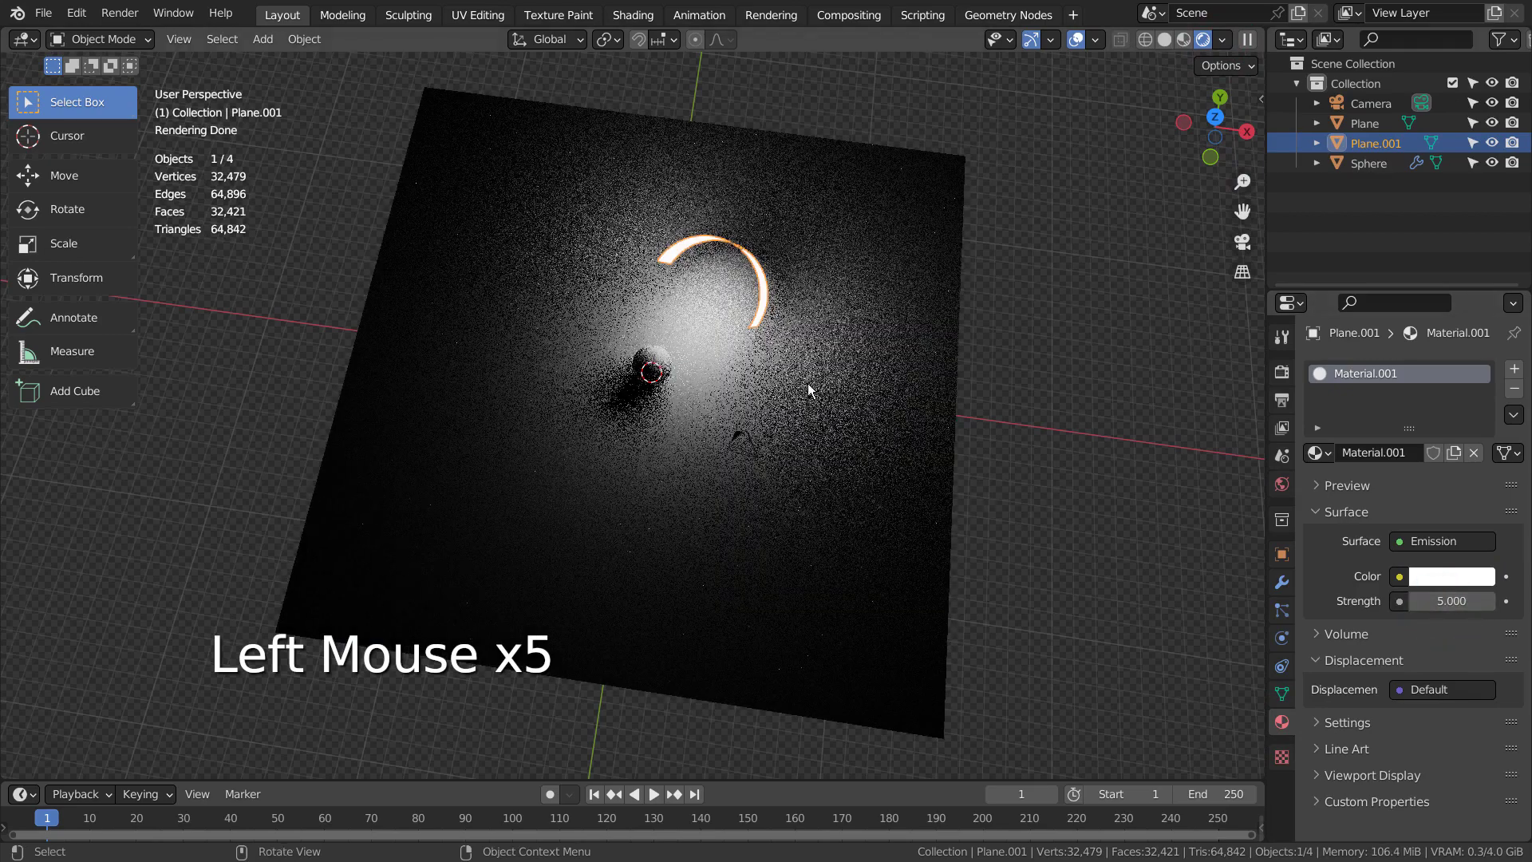
left_click(766, 276)
Step: Scale the glowing wall up to 1.338 and check it through the camera
key("s")
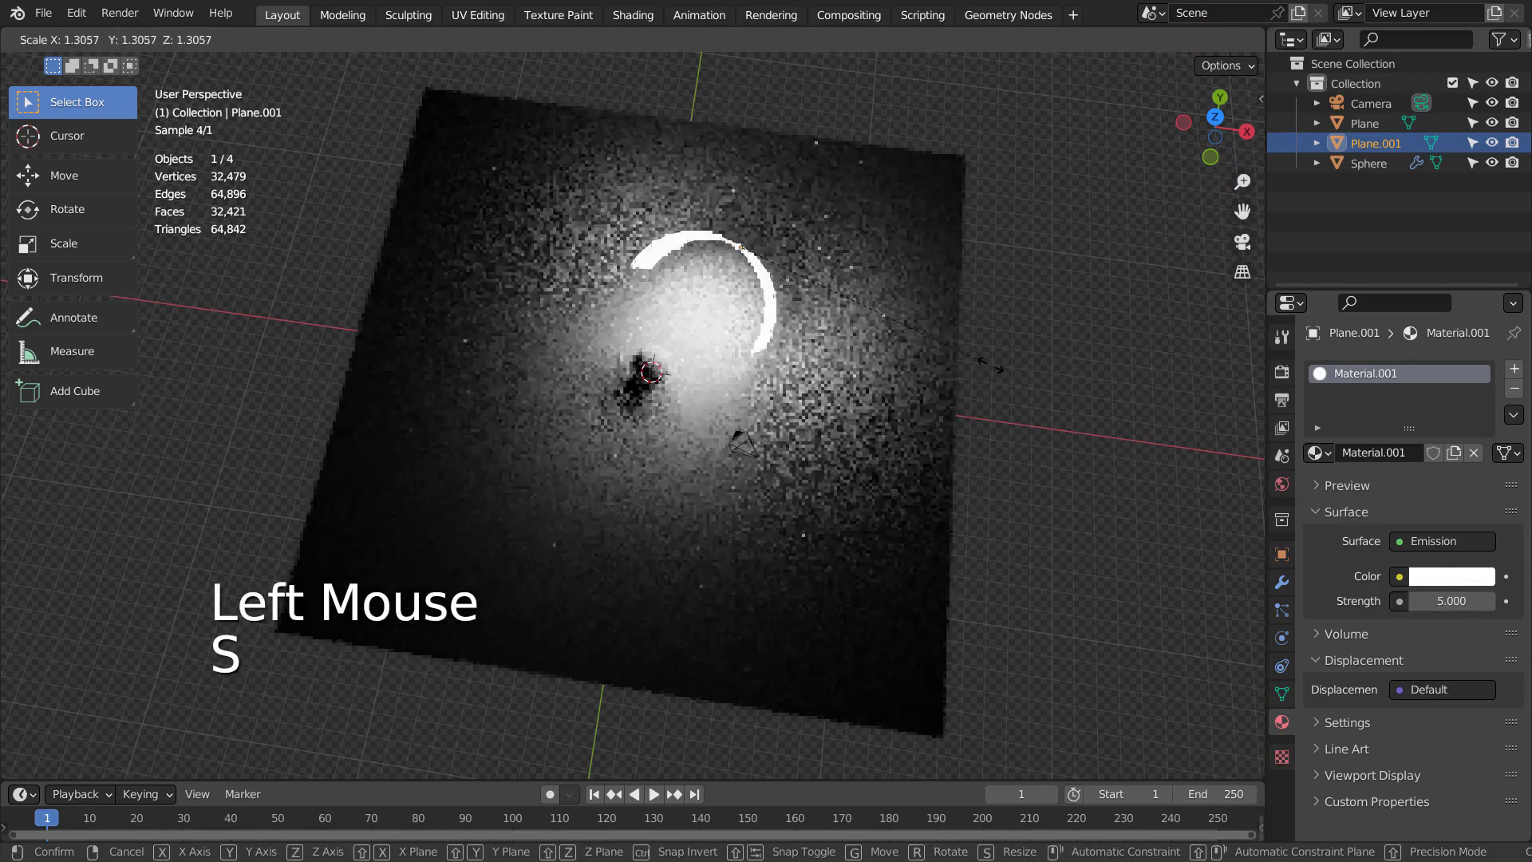
left_click(983, 357)
key("KP_0")
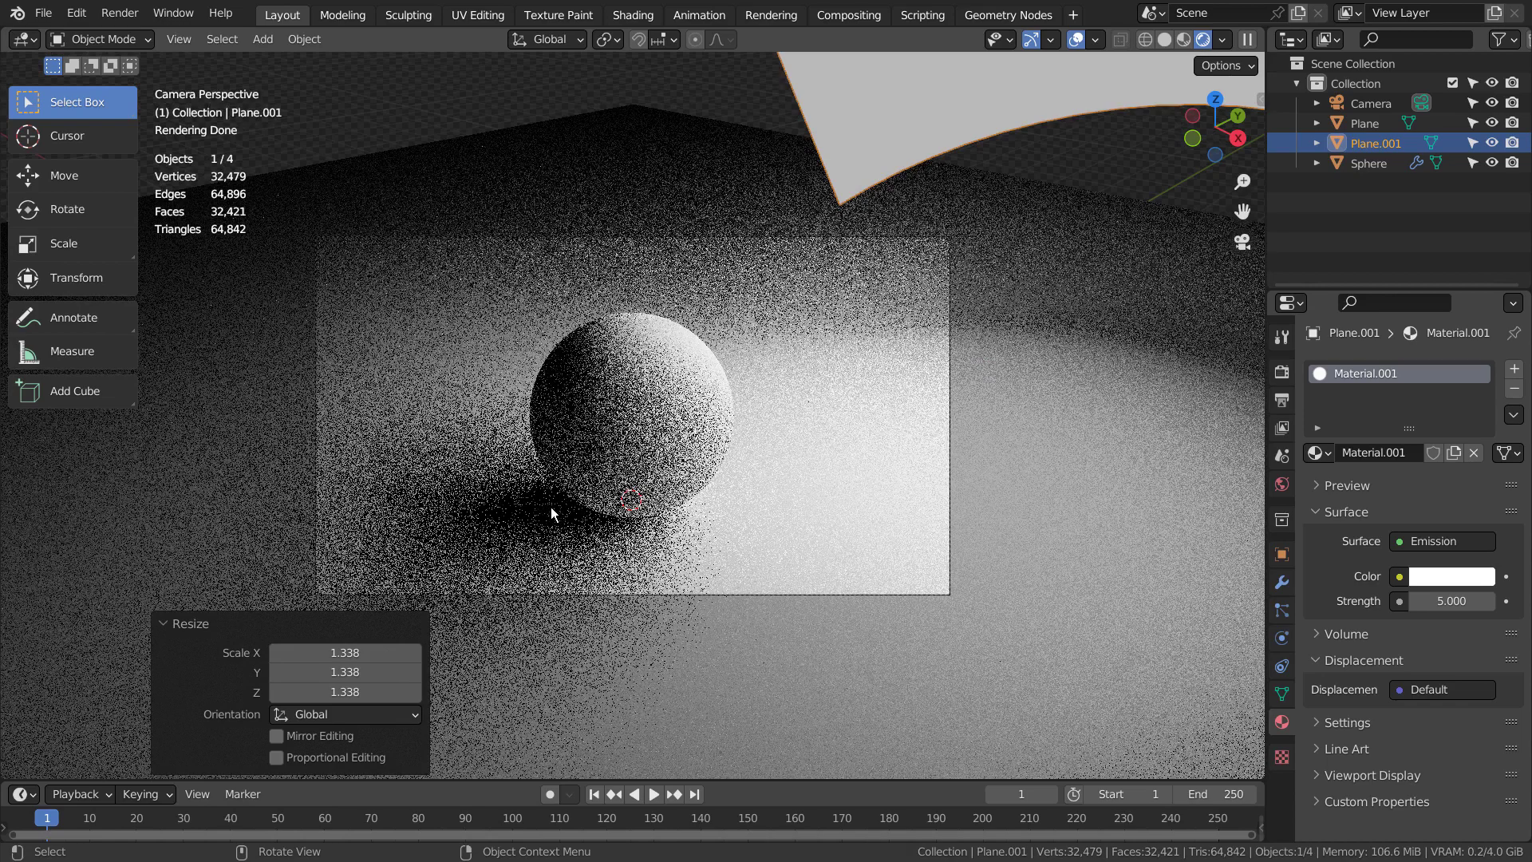
middle_click_drag(937, 463, 917, 518)
Step: Move the wall -1.1086 m along X and return to camera view
key("g")
left_click(1022, 396)
key("KP_0")
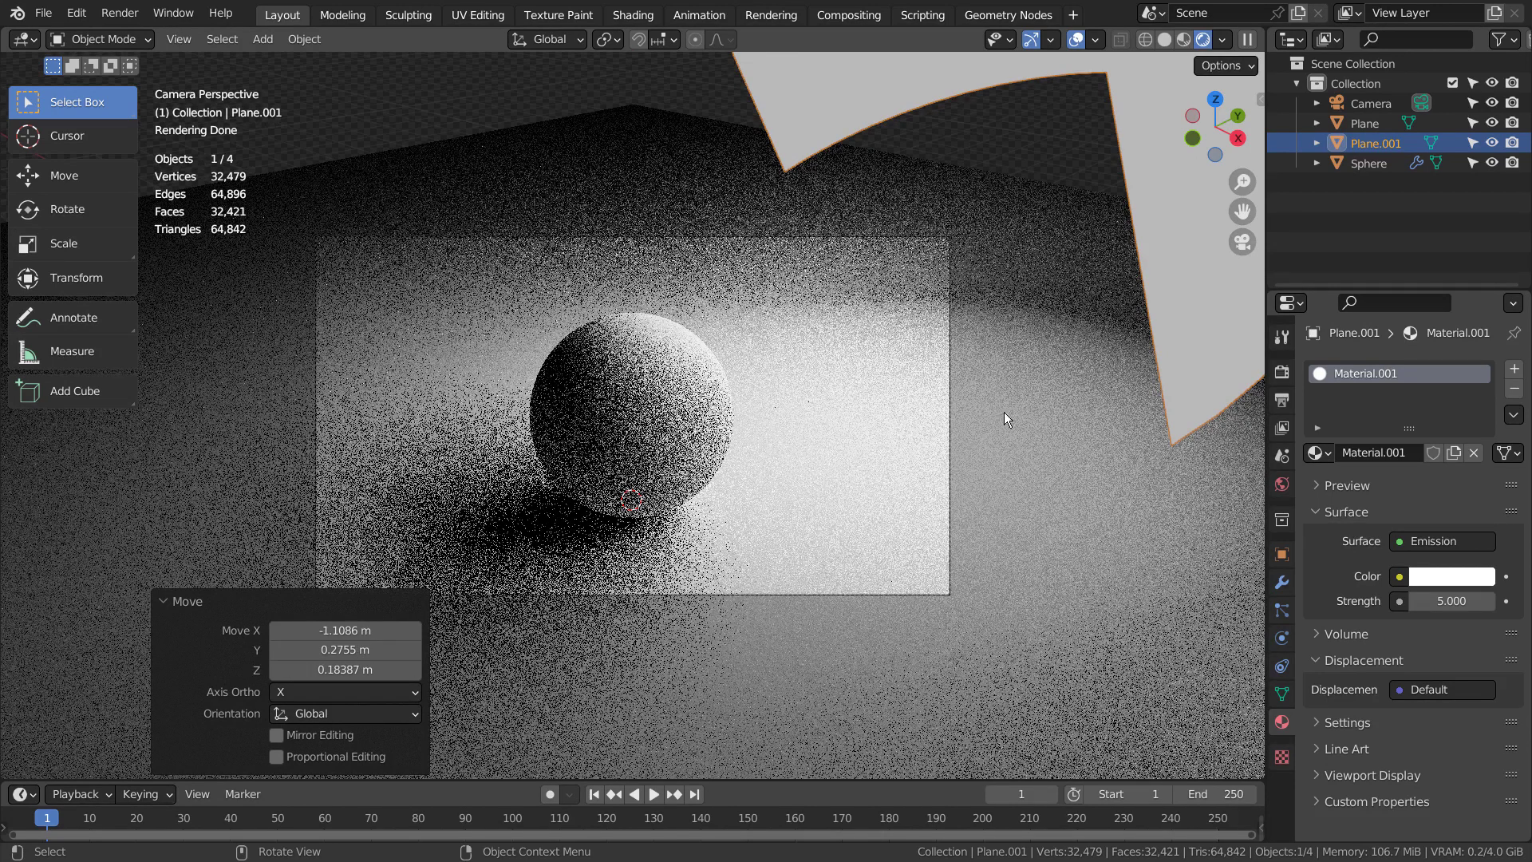
scroll(1031, 405, "down", 4)
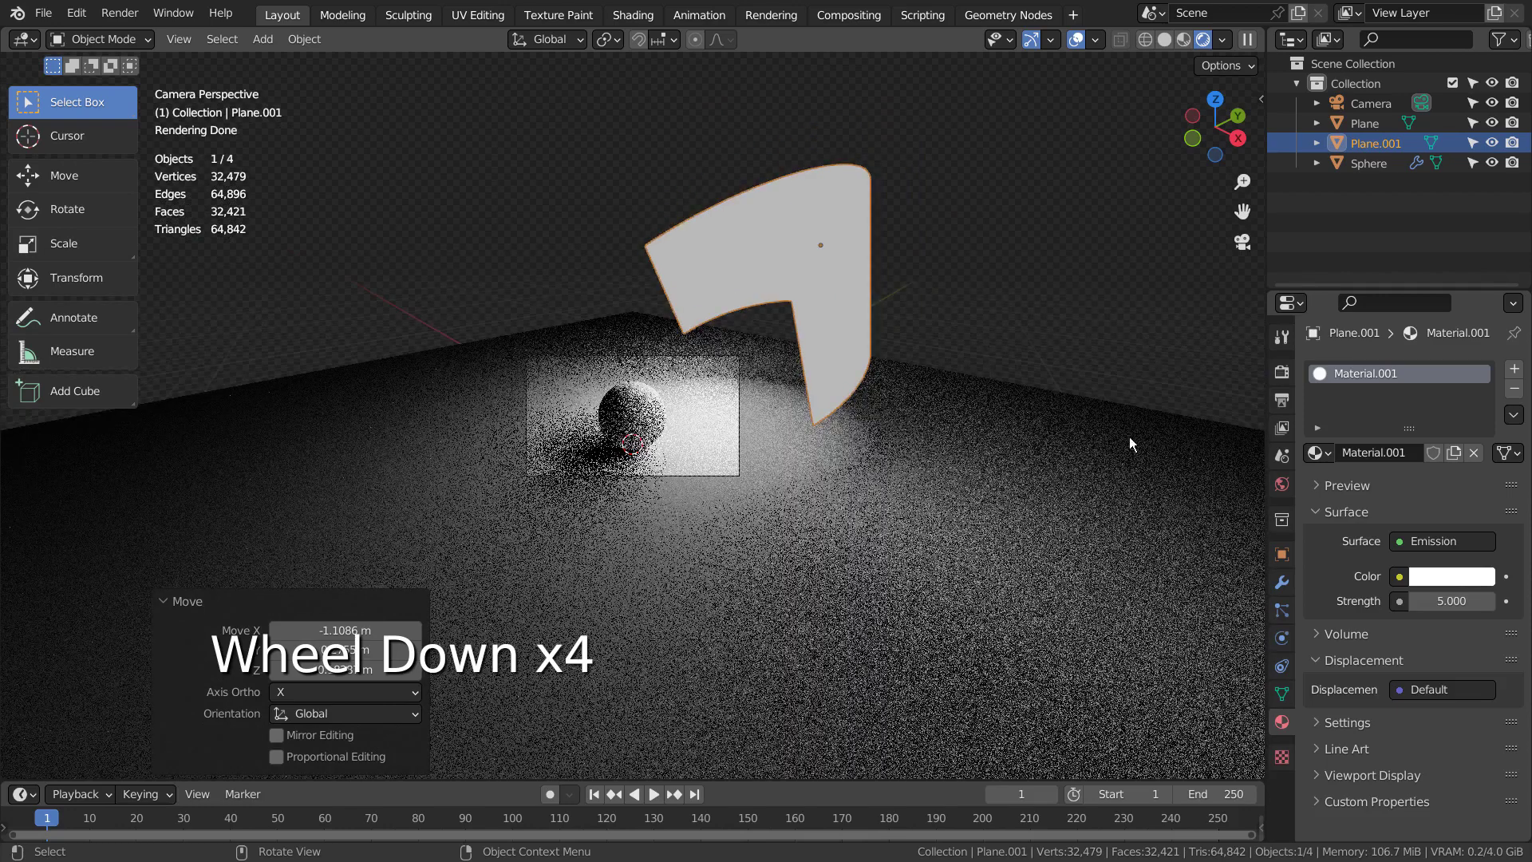
Step: Set the emission colour to soft blue (H 0.6, S 0.659) after trying orange and mint green
left_click(1446, 575)
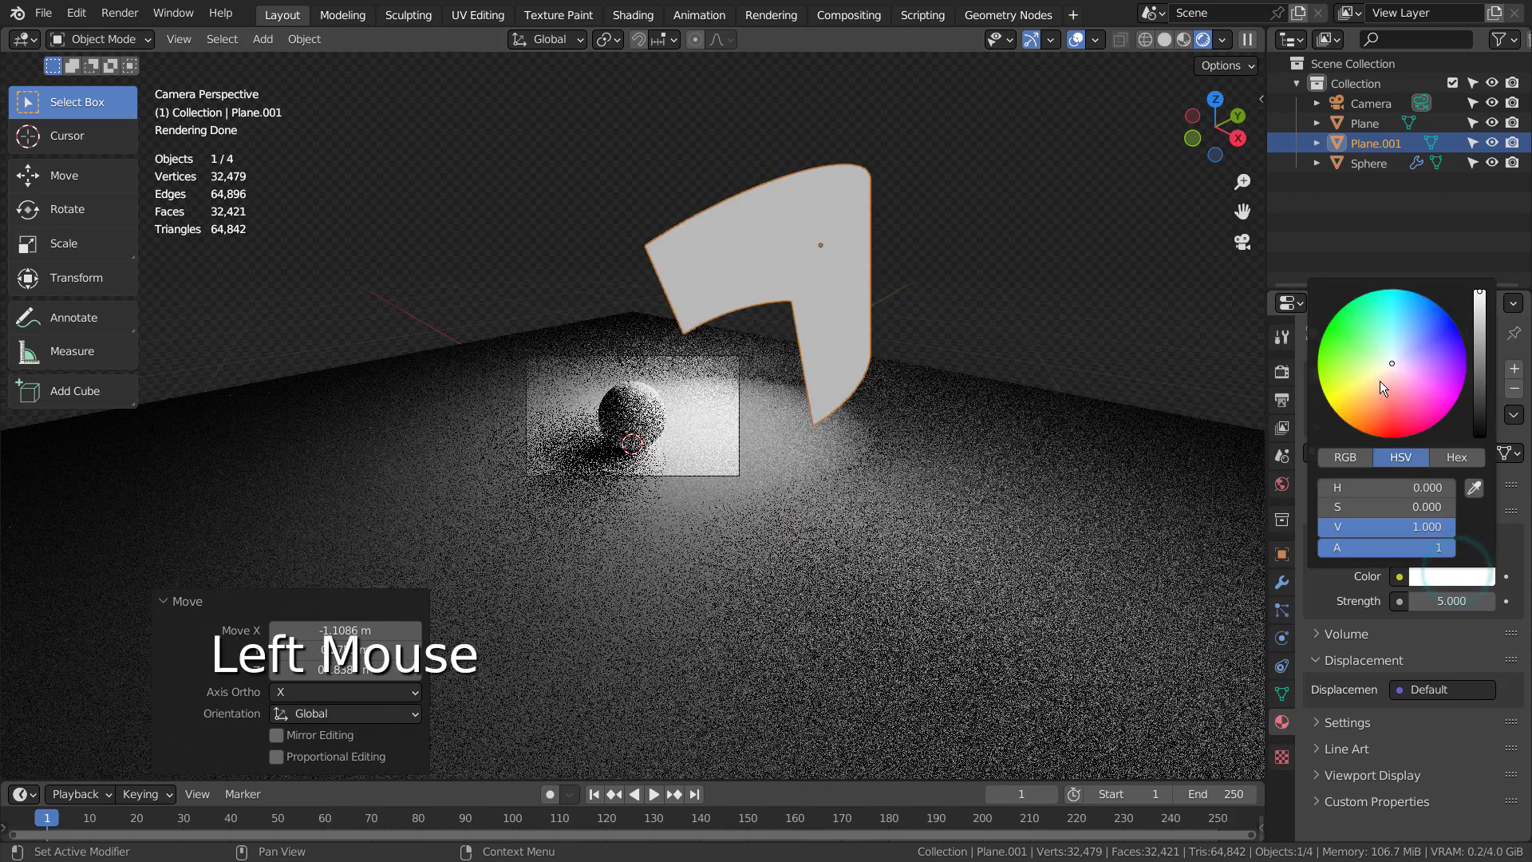
left_click(1380, 380)
left_click(1358, 359)
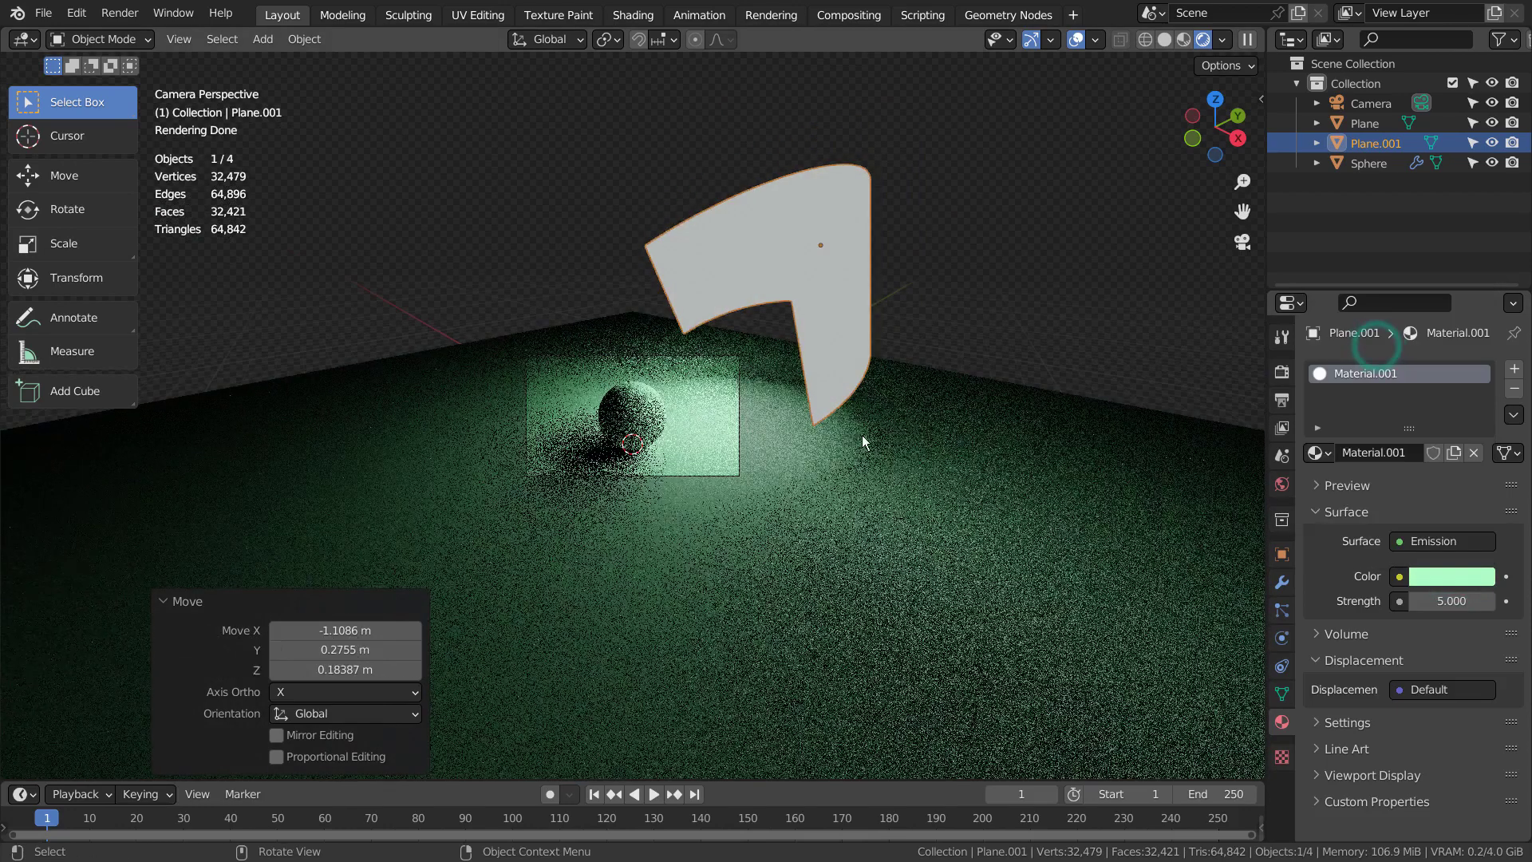
scroll(772, 477, "up", 6)
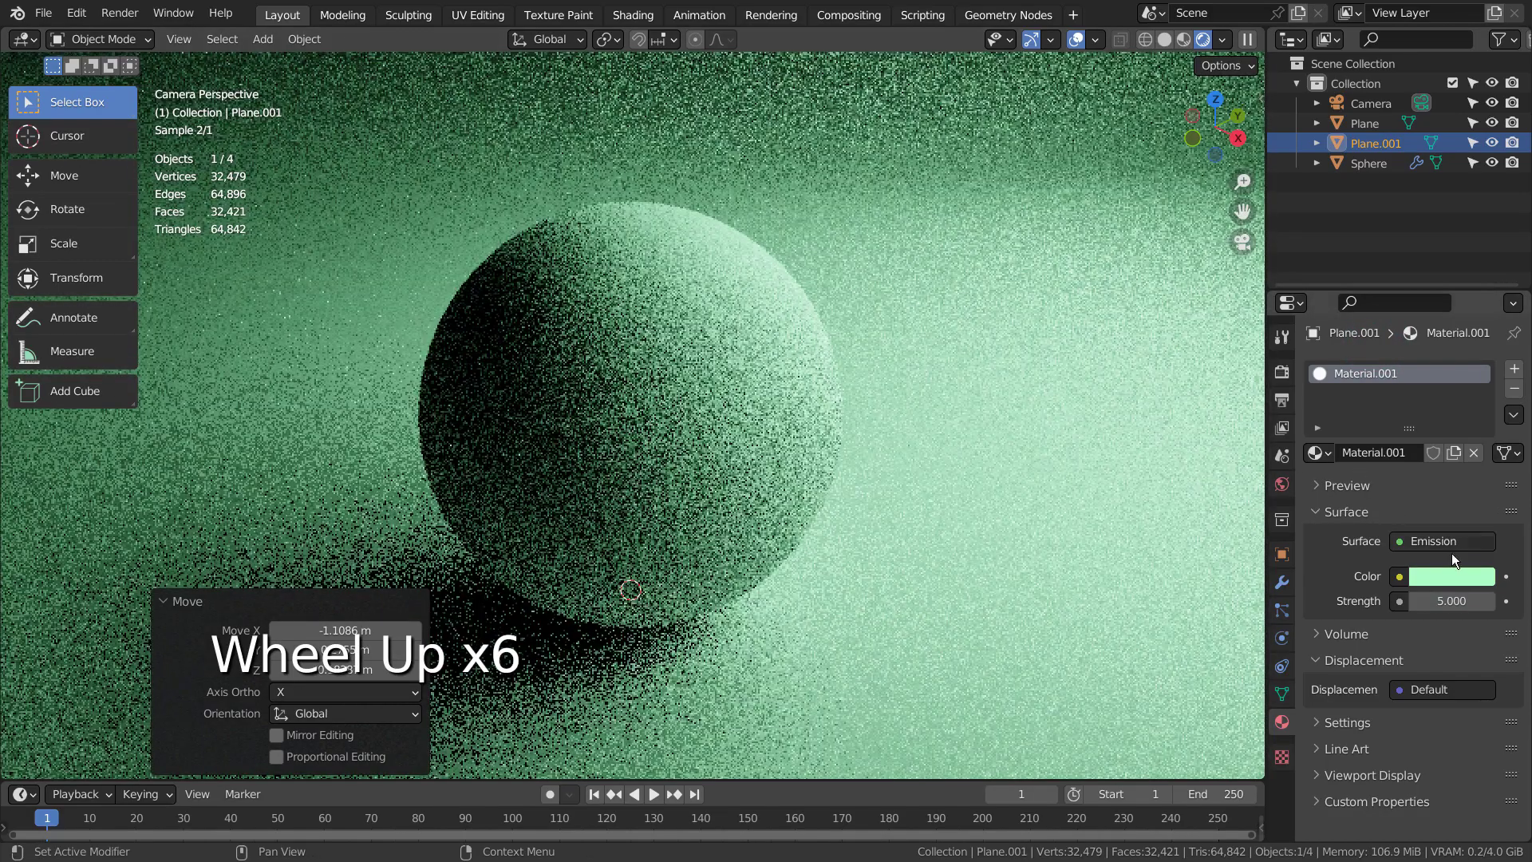
left_click(1452, 575)
left_click(1404, 340)
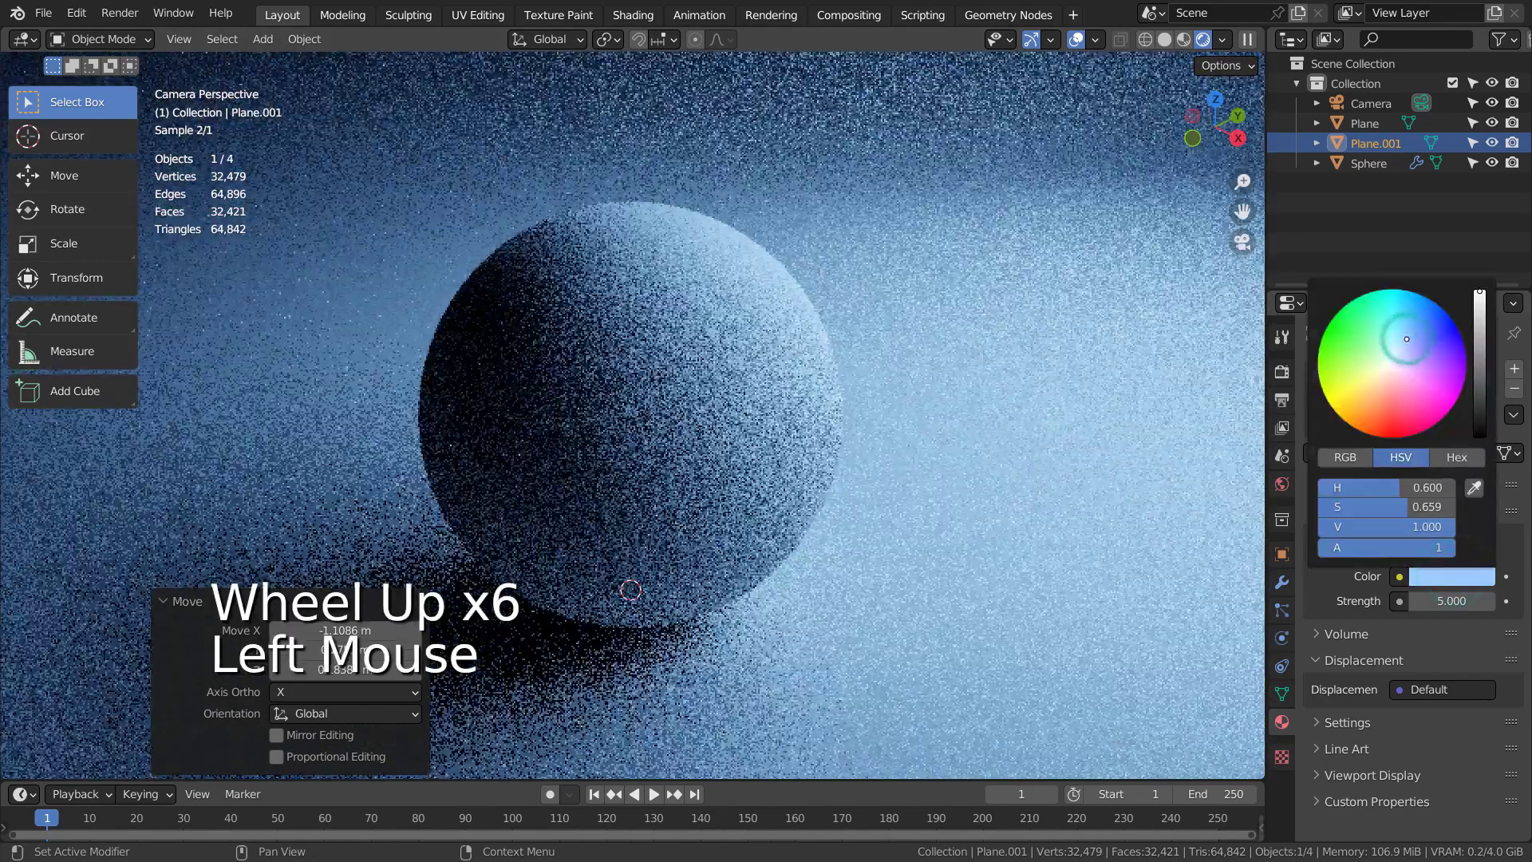
scroll(1039, 525, "down", 2)
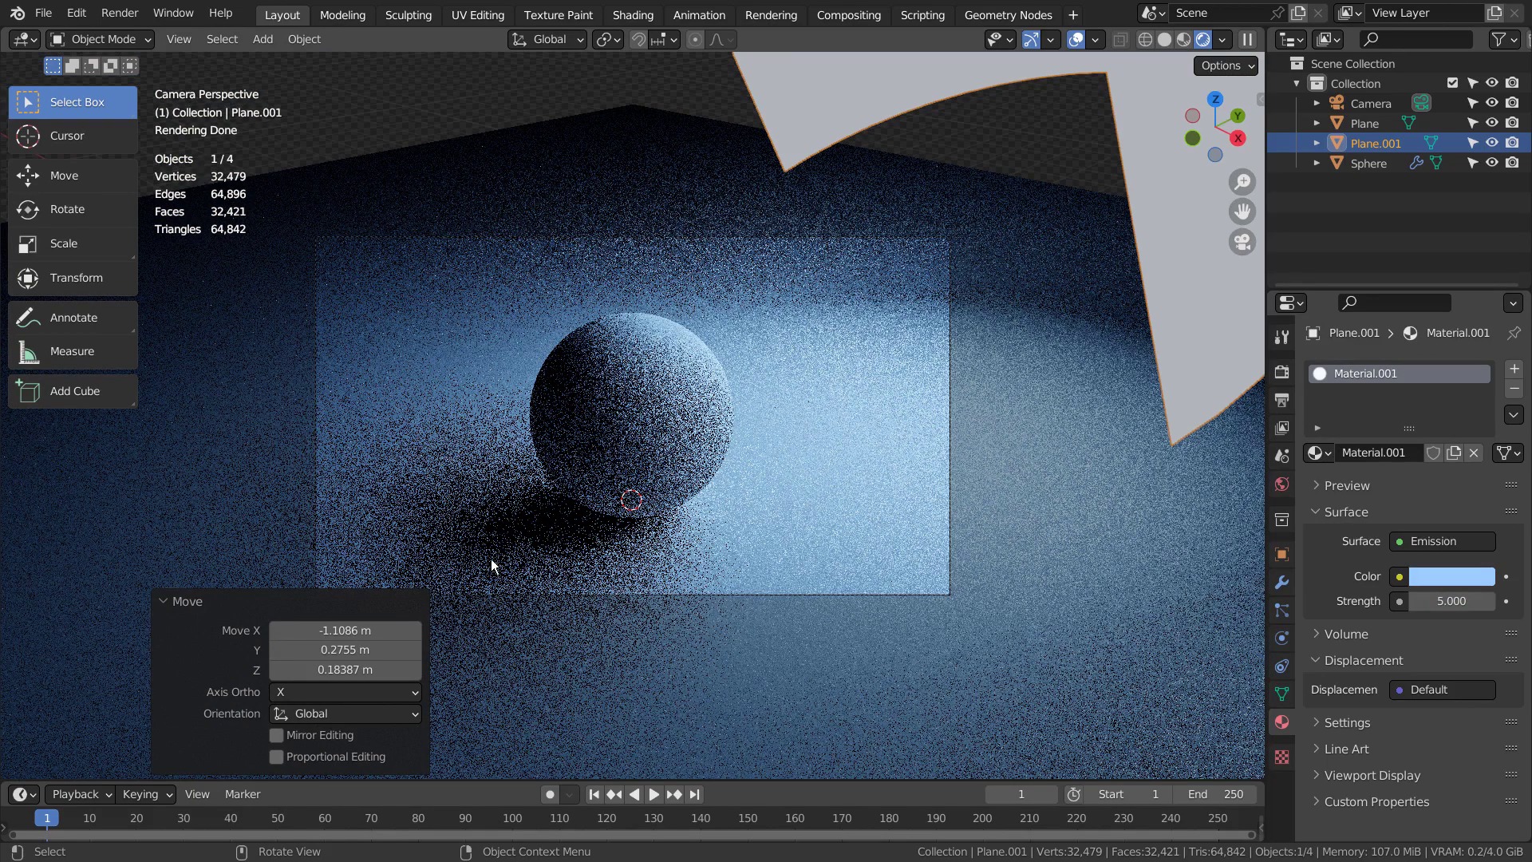
middle_click_drag(890, 452, 860, 447)
scroll(1057, 386, "down", 3)
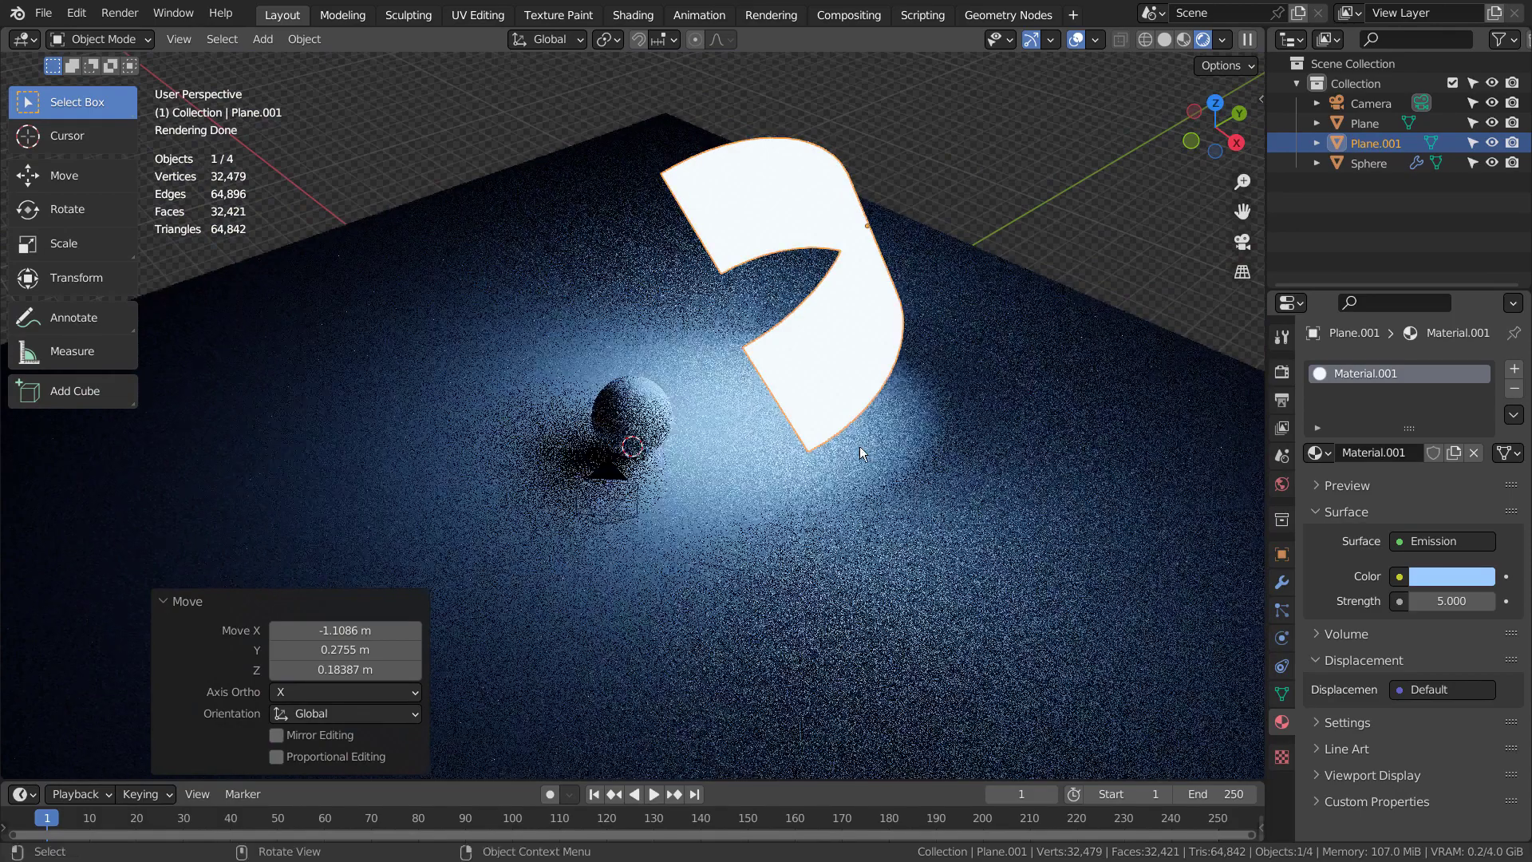
key("KP_0")
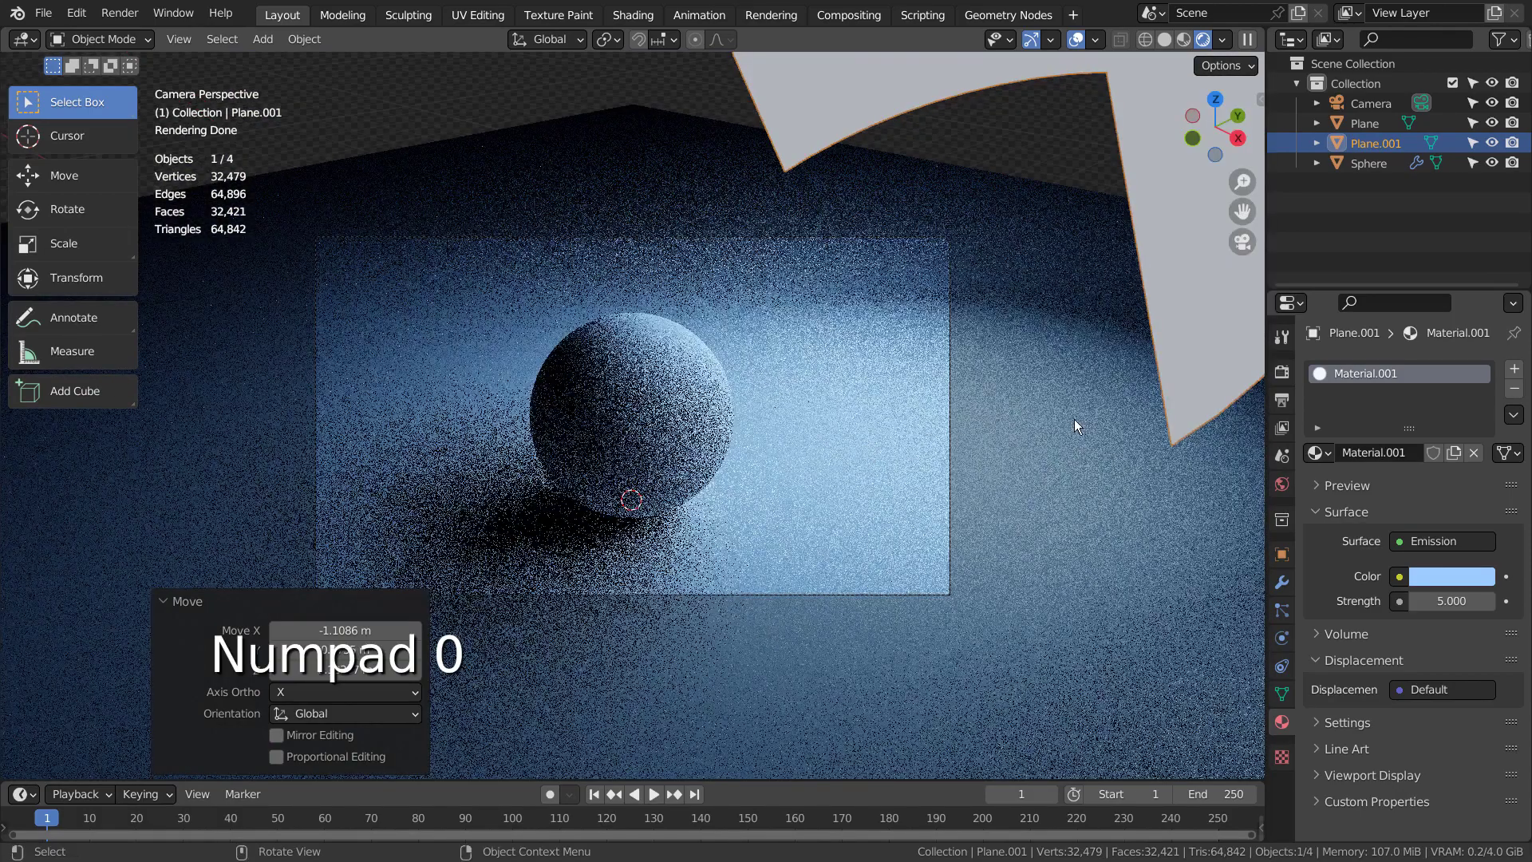